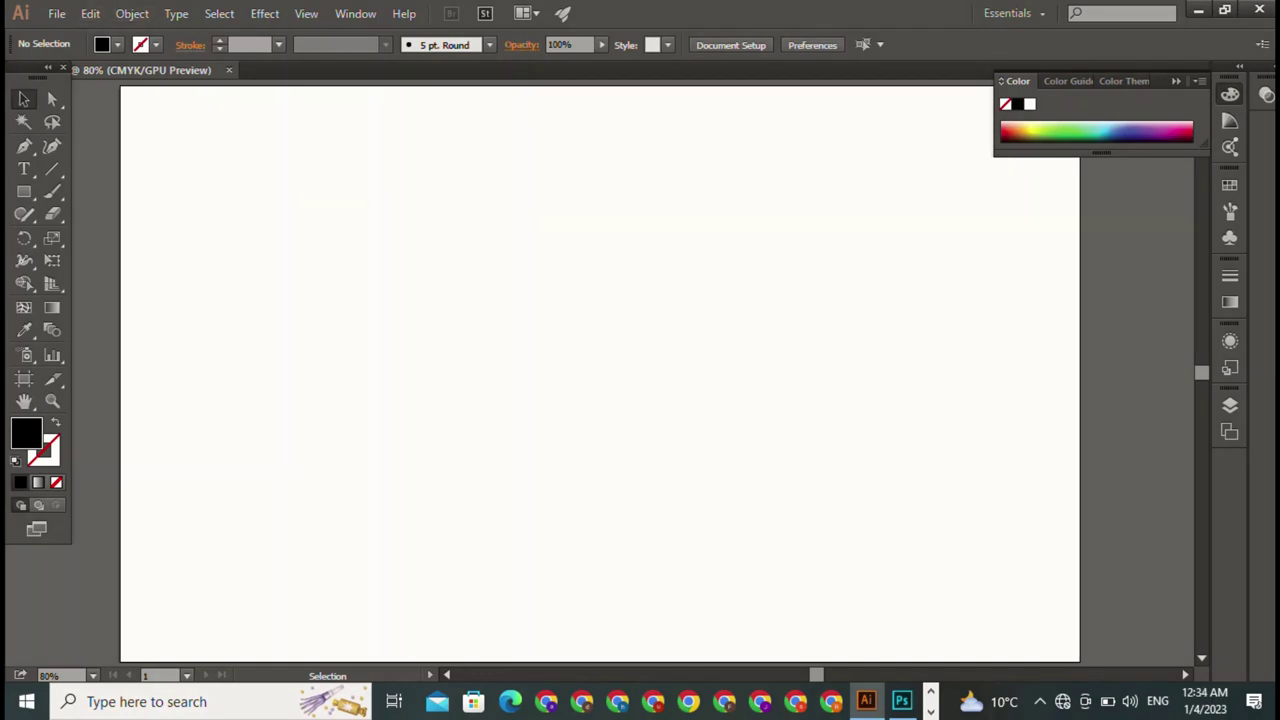
Add the text BAJWA in Home Christmas Regular at 60 pt near the artboard's top middle
click(24, 191)
key(t)
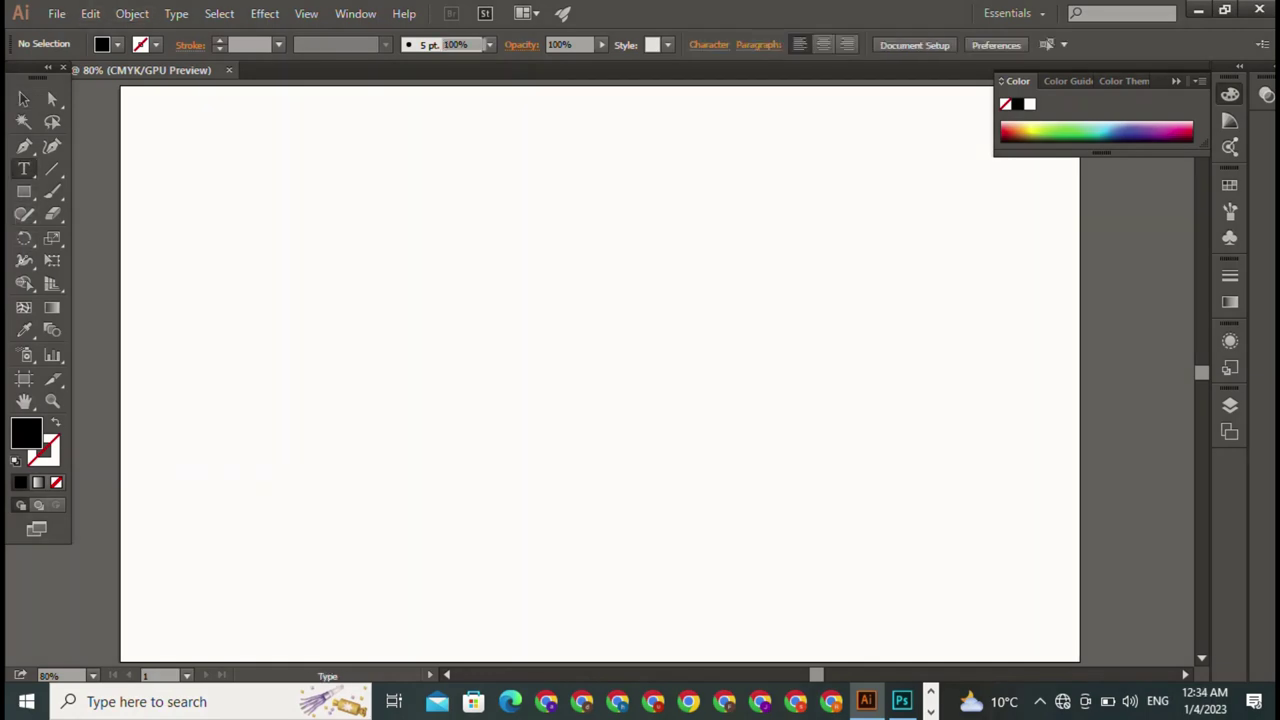
click(471, 195)
text(B)
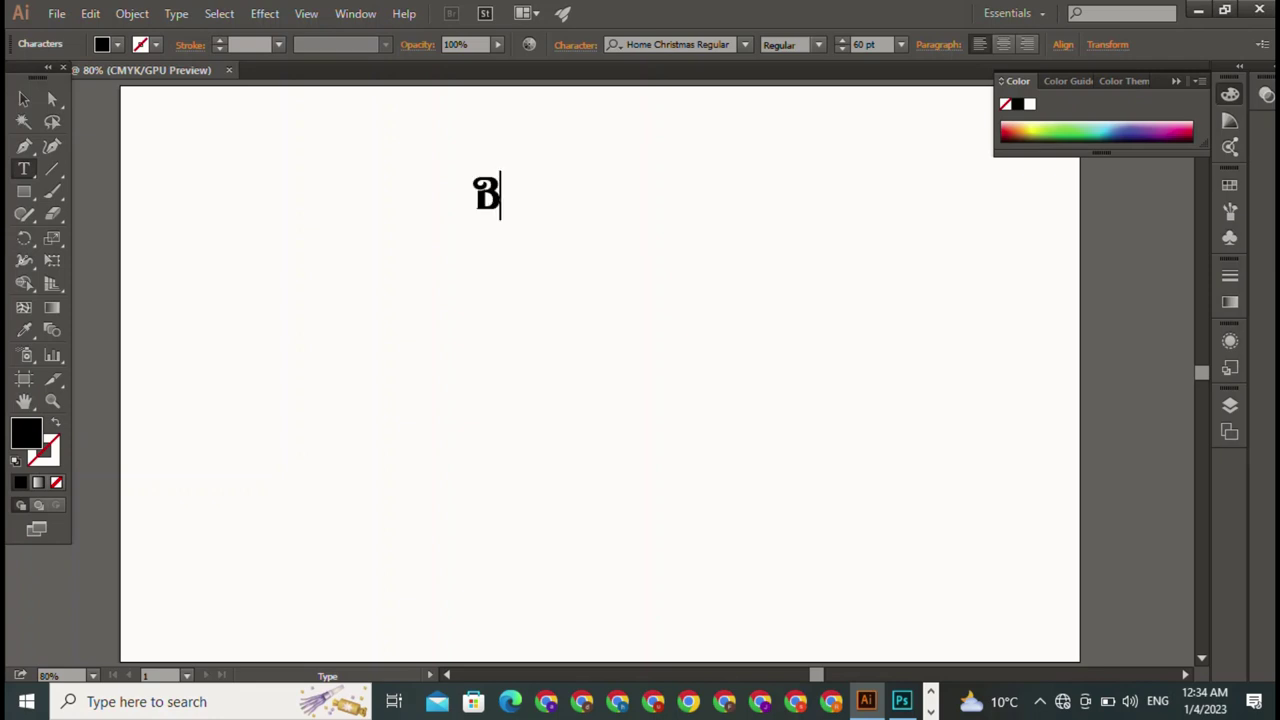
text(AJ)
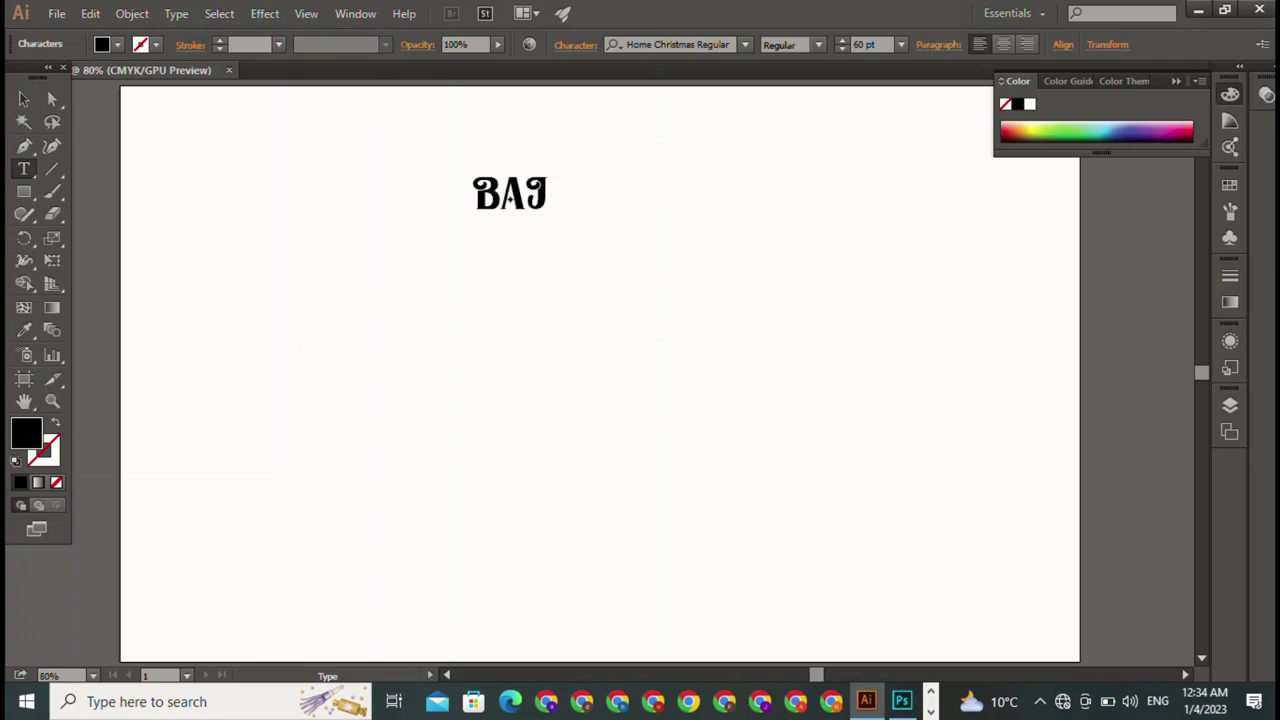
text(WA)
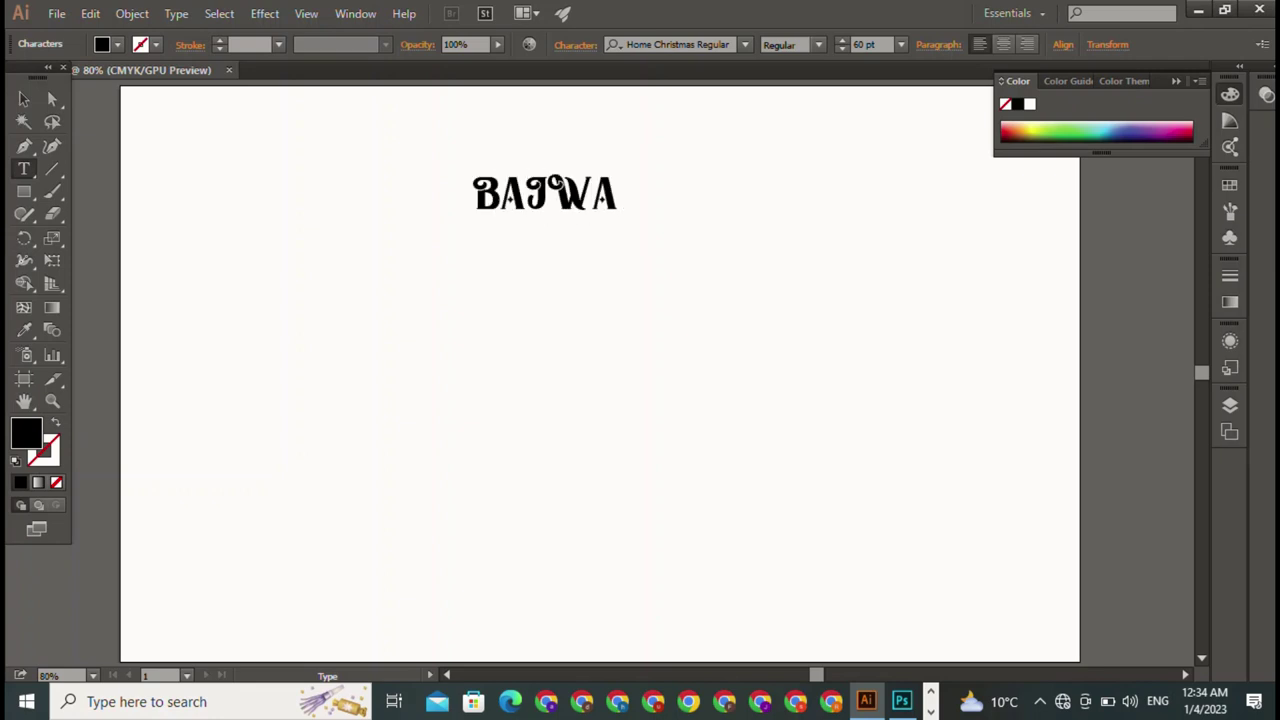
key(Escape)
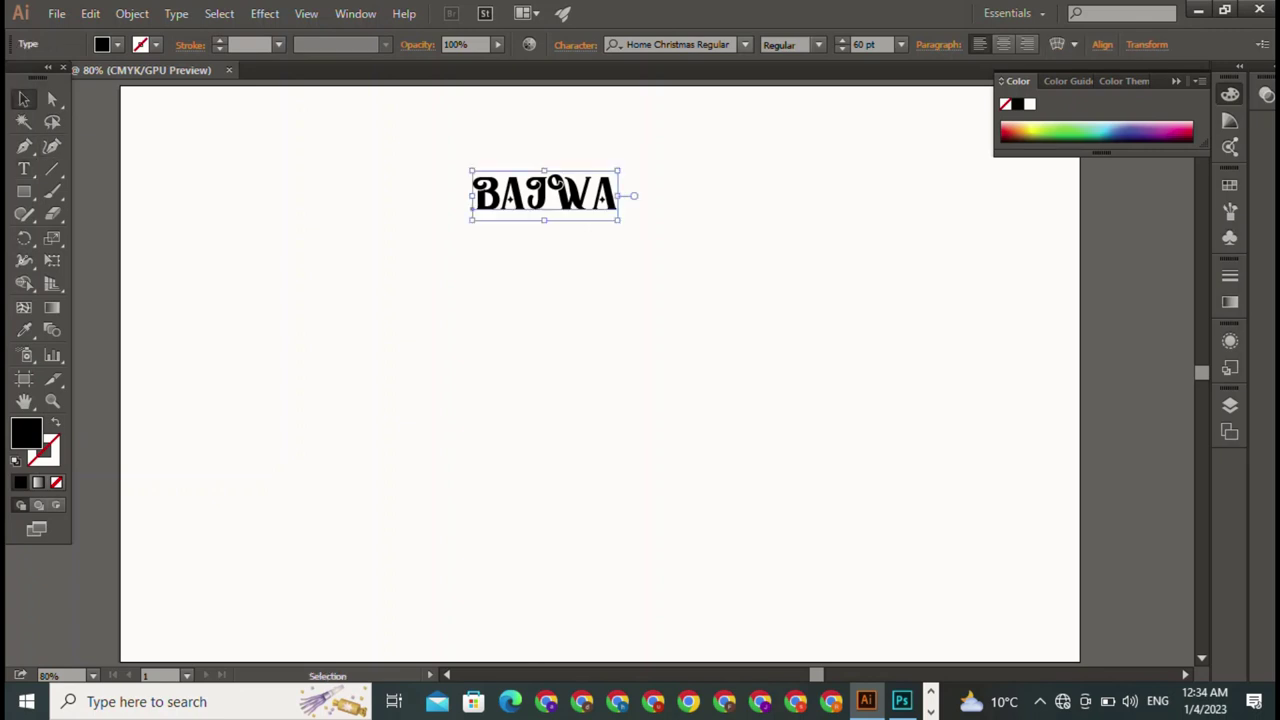
Set BAJWA in Gill Sans MT, move it toward the centre and enlarge it to about 115.7 pt
click(744, 44)
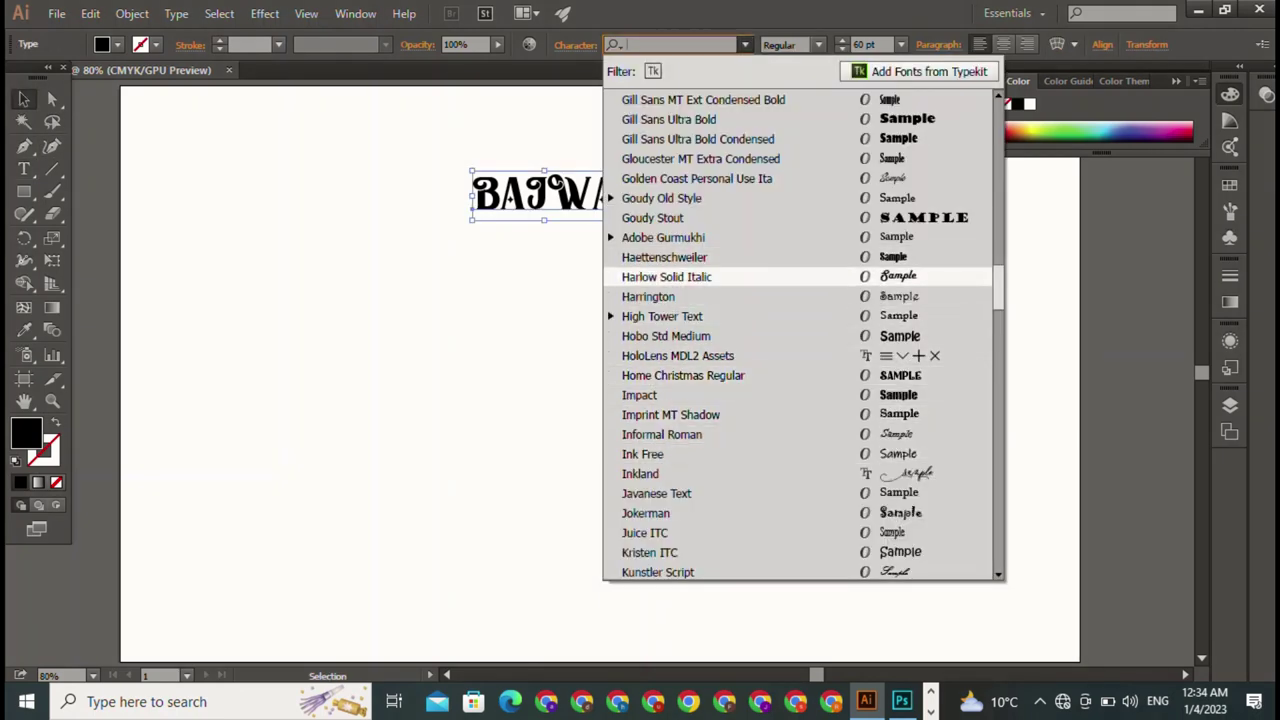
key(Up)
key(Up)
key(Up)
key(Up)
key(Up)
key(Up)
key(Up)
key(Up)
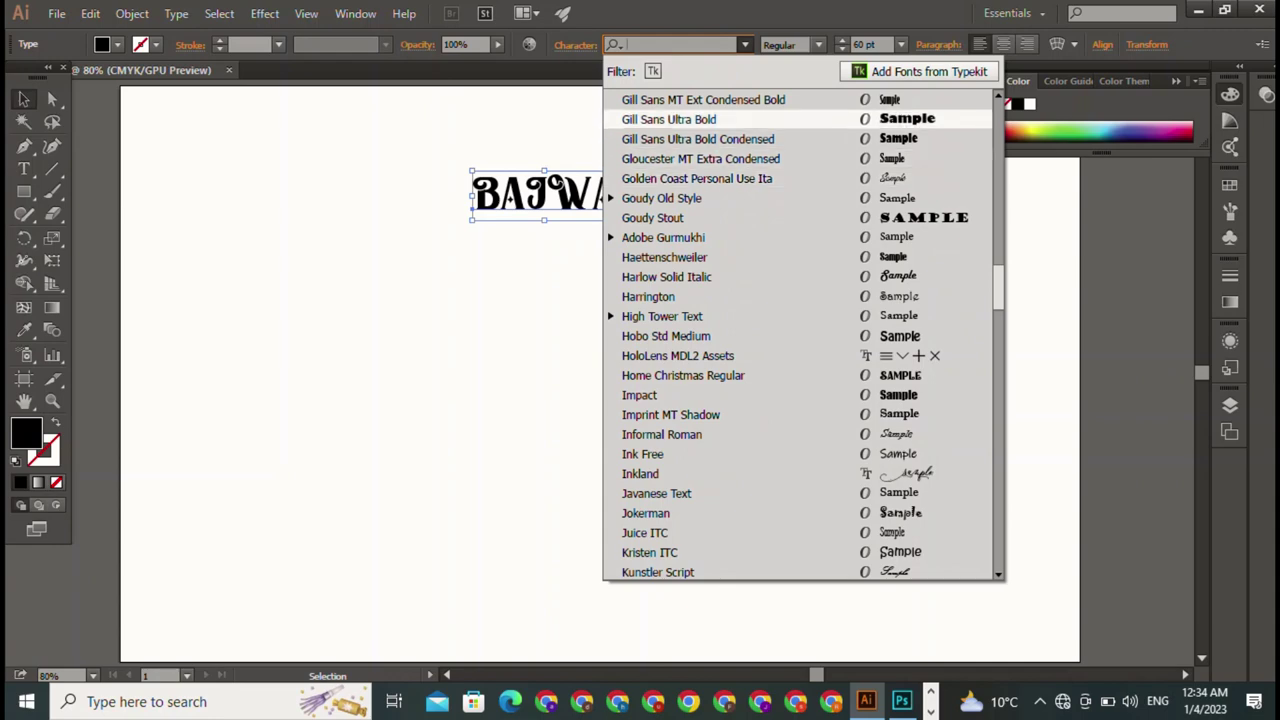
key(Down)
key(Down)
key(Up)
key(Up)
key(Up)
key(Up)
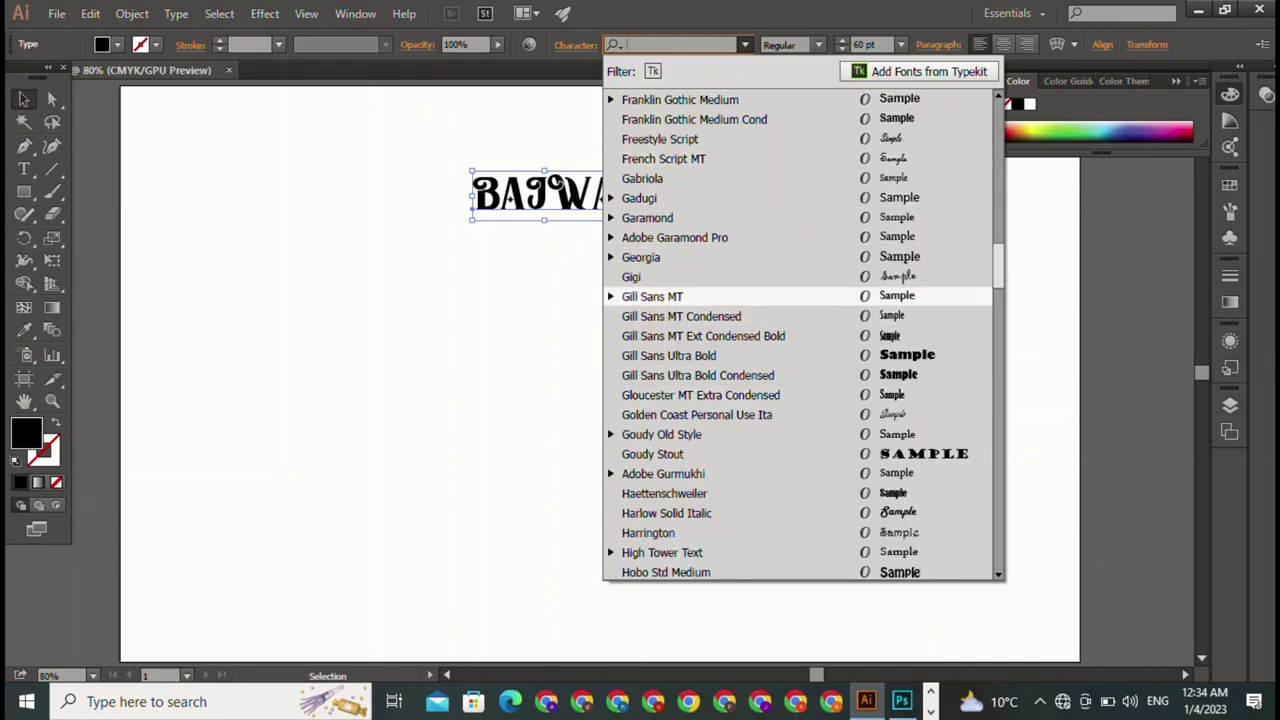
key(Return)
drag(536, 195, 787, 353)
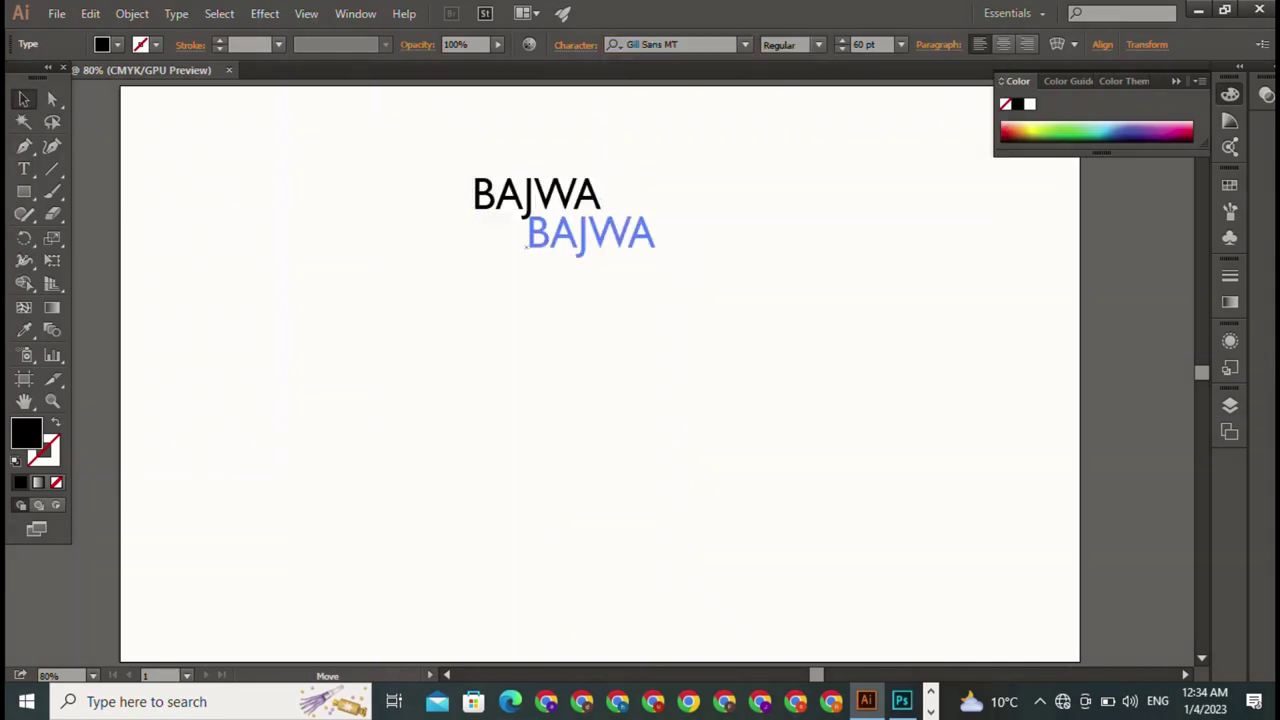
click(787, 355)
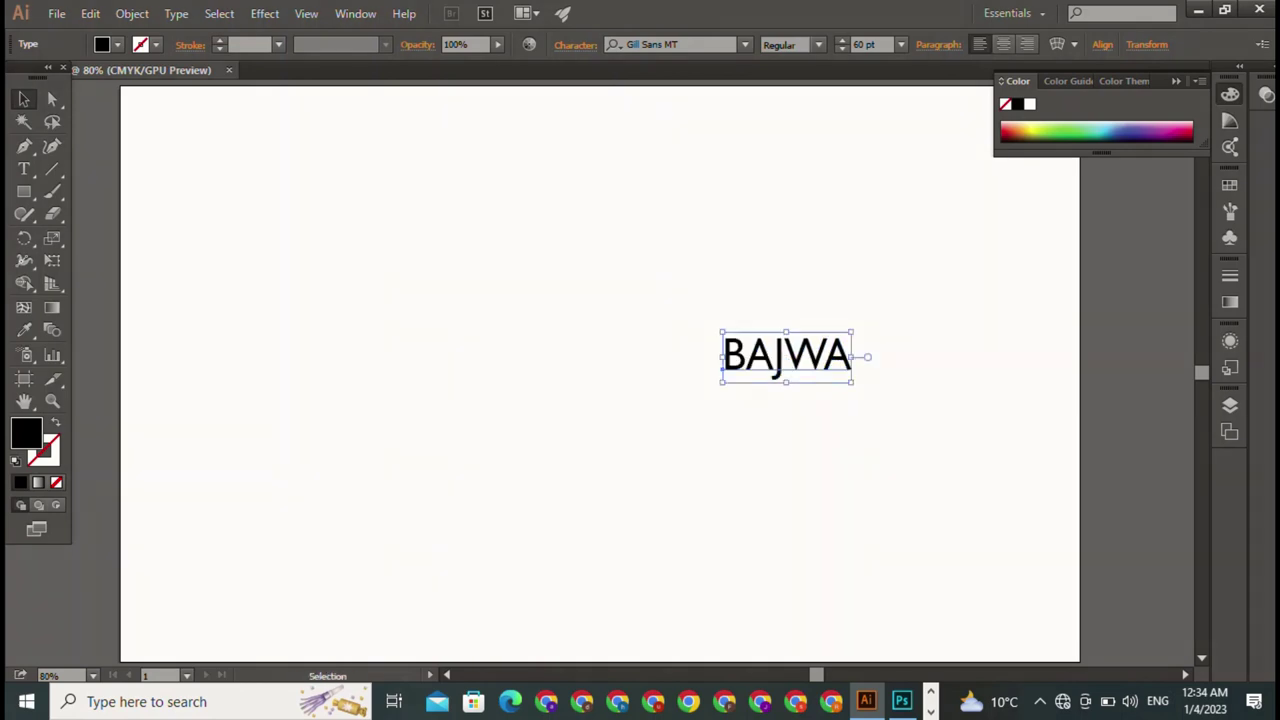
mouse_move(854, 380)
mouse_down()
mouse_move(970, 429)
mouse_move(551, 318)
mouse_up()
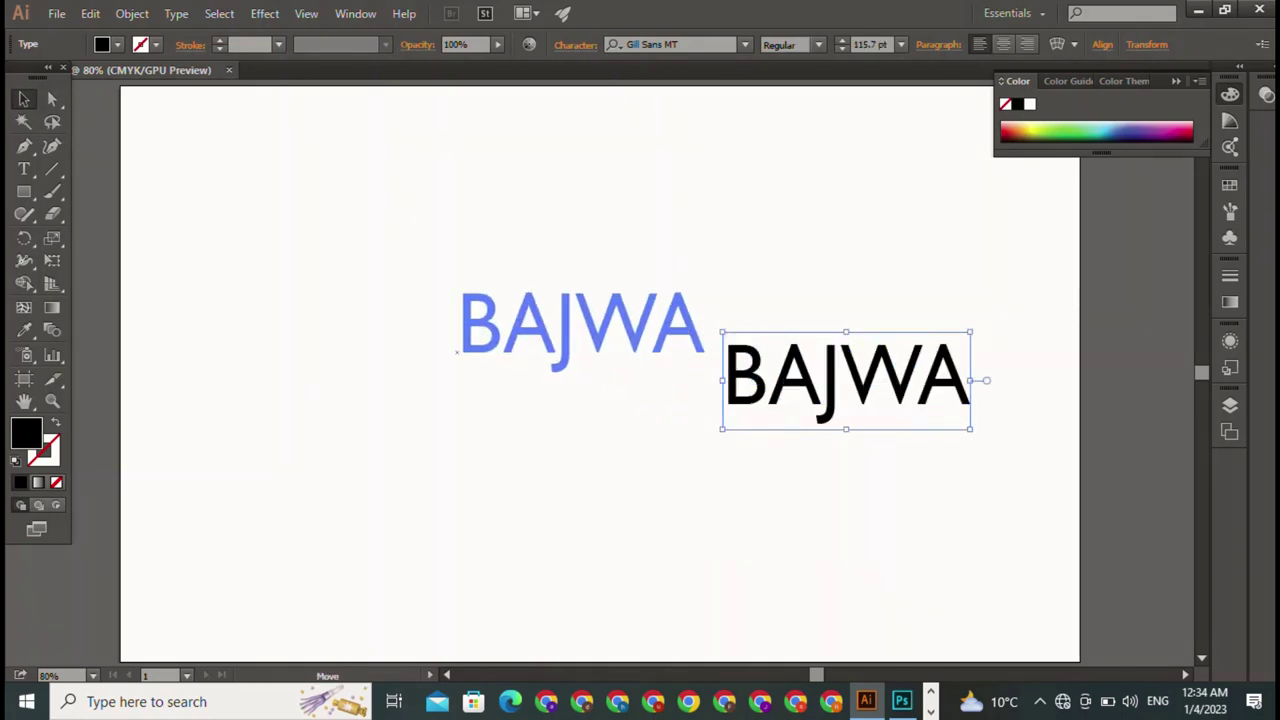
Delete the B so the text reads AJWA, then scale AJWA up proportionally
key(t)
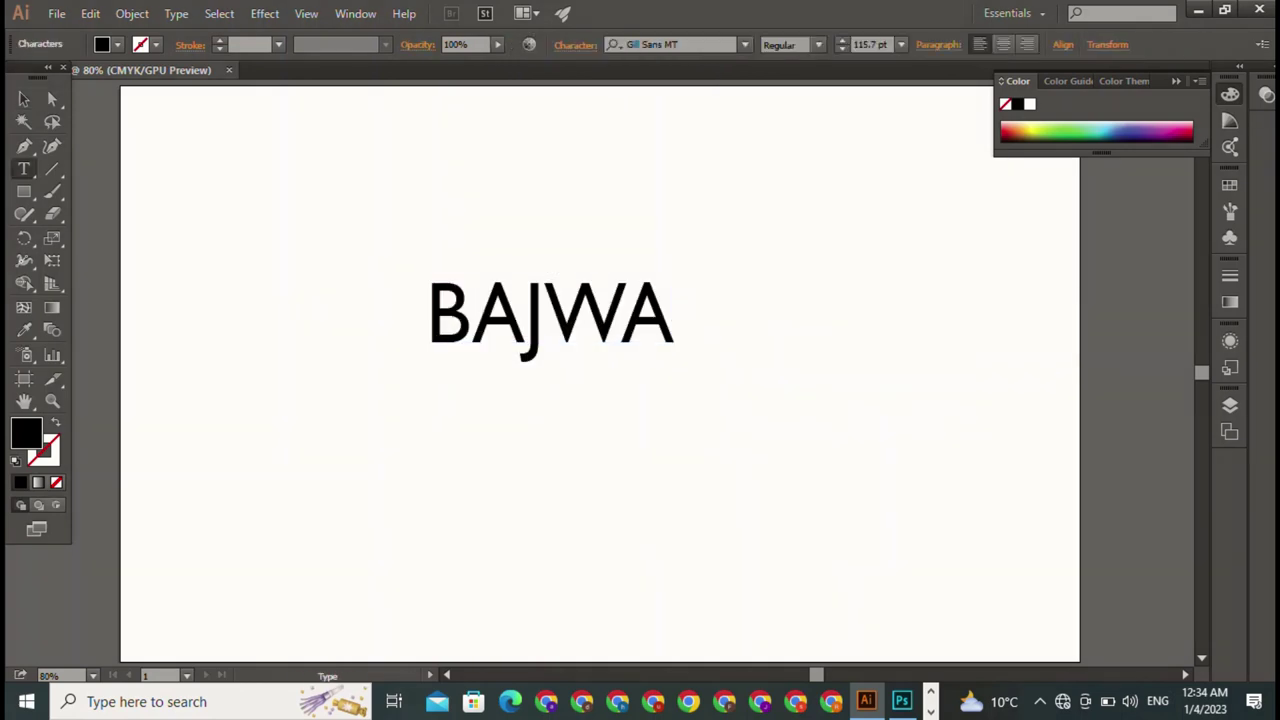
click(466, 318)
key(BackSpace)
key(Escape)
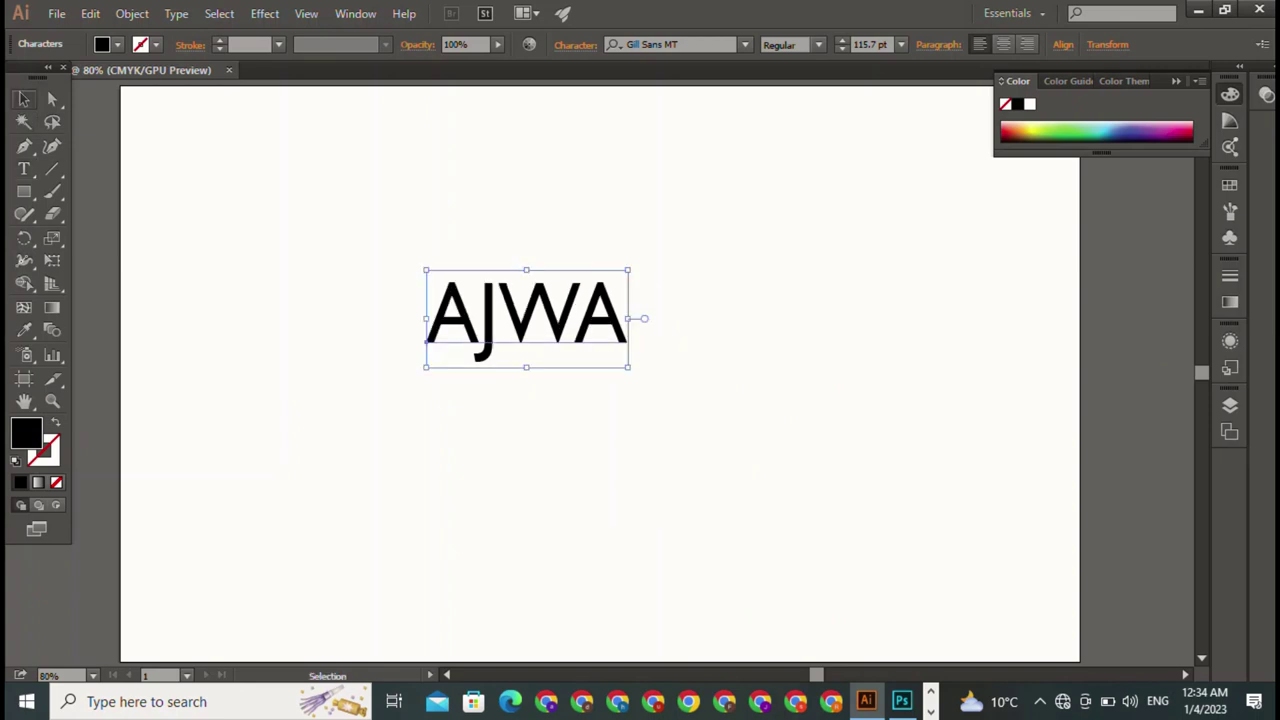
key(ctrl+shift+a)
key(ctrl+a)
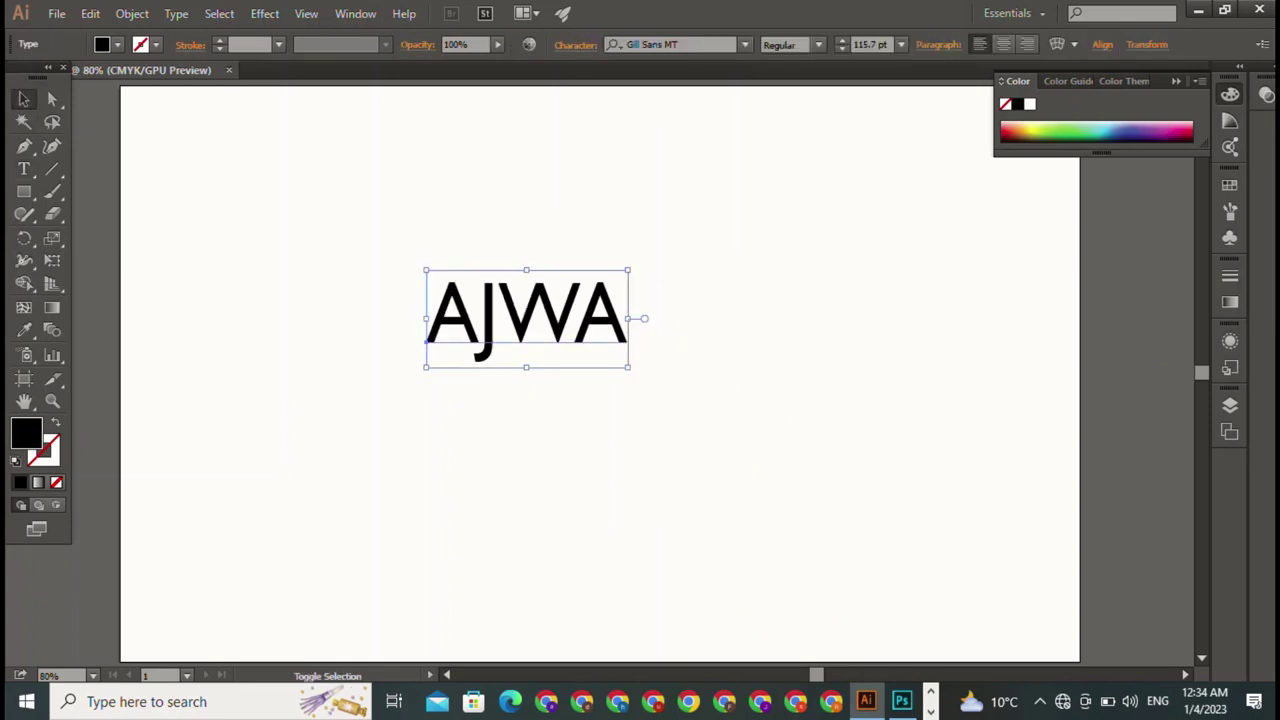
drag(628, 270, 743, 214)
key(ctrl+shift+a)
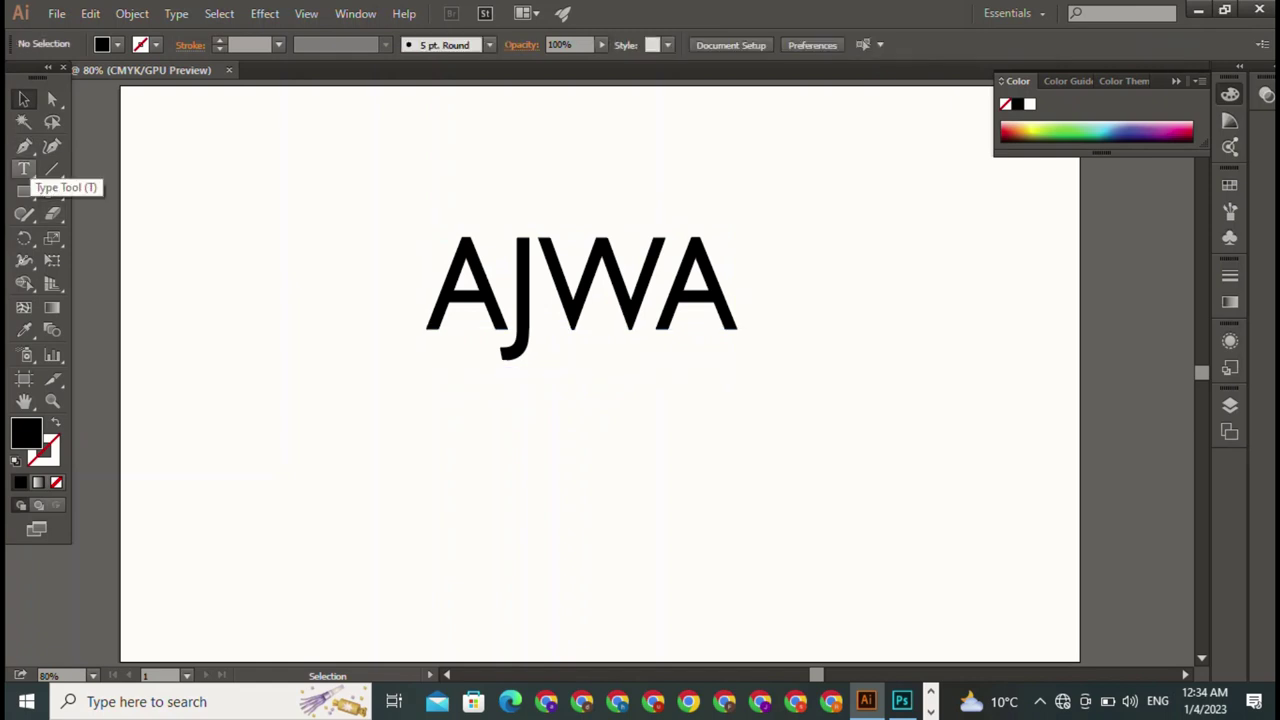
Draw a closed, tall, narrow four-corner bar shape with the Pen tool left of AJWA
click(24, 146)
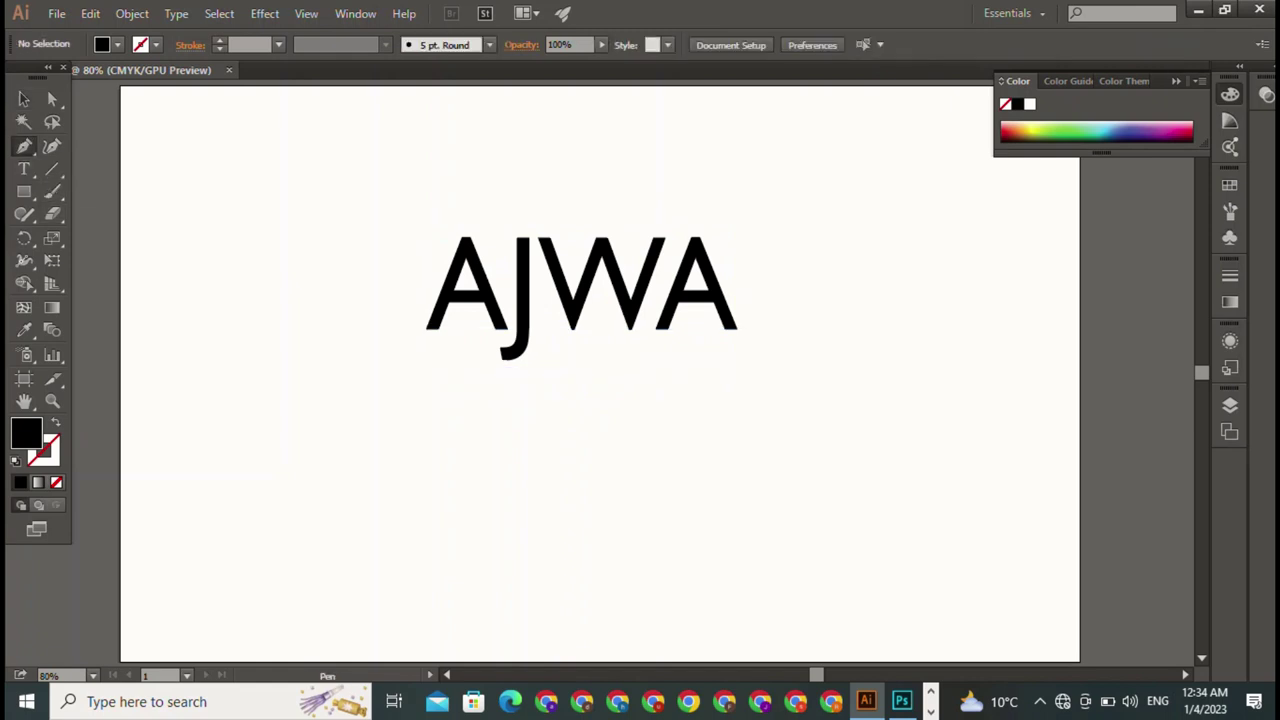
click(315, 122)
click(315, 397)
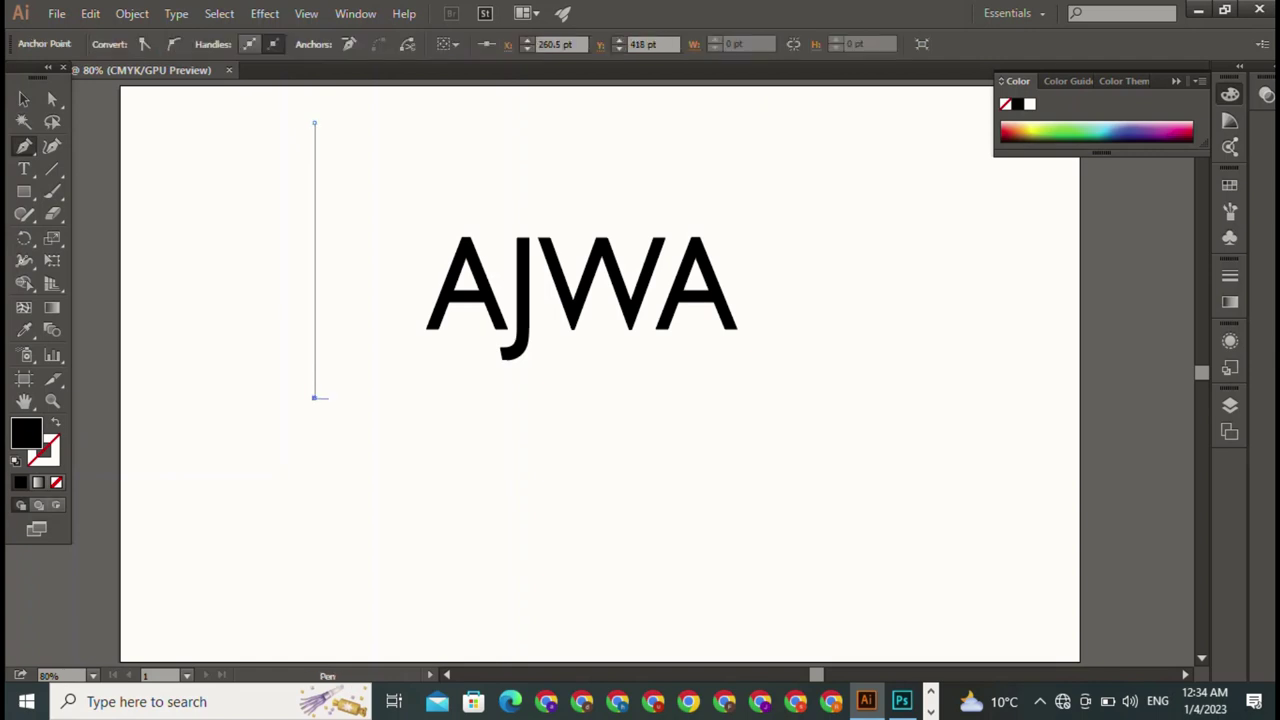
click(329, 397)
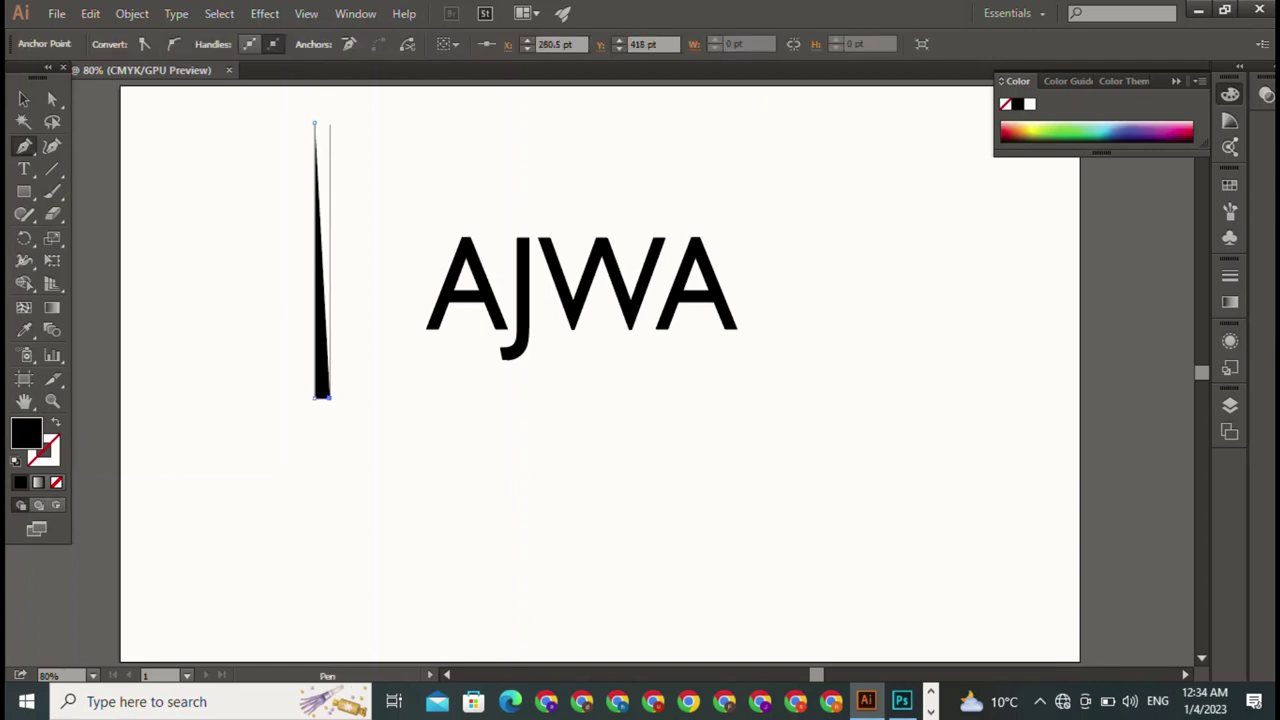
click(329, 123)
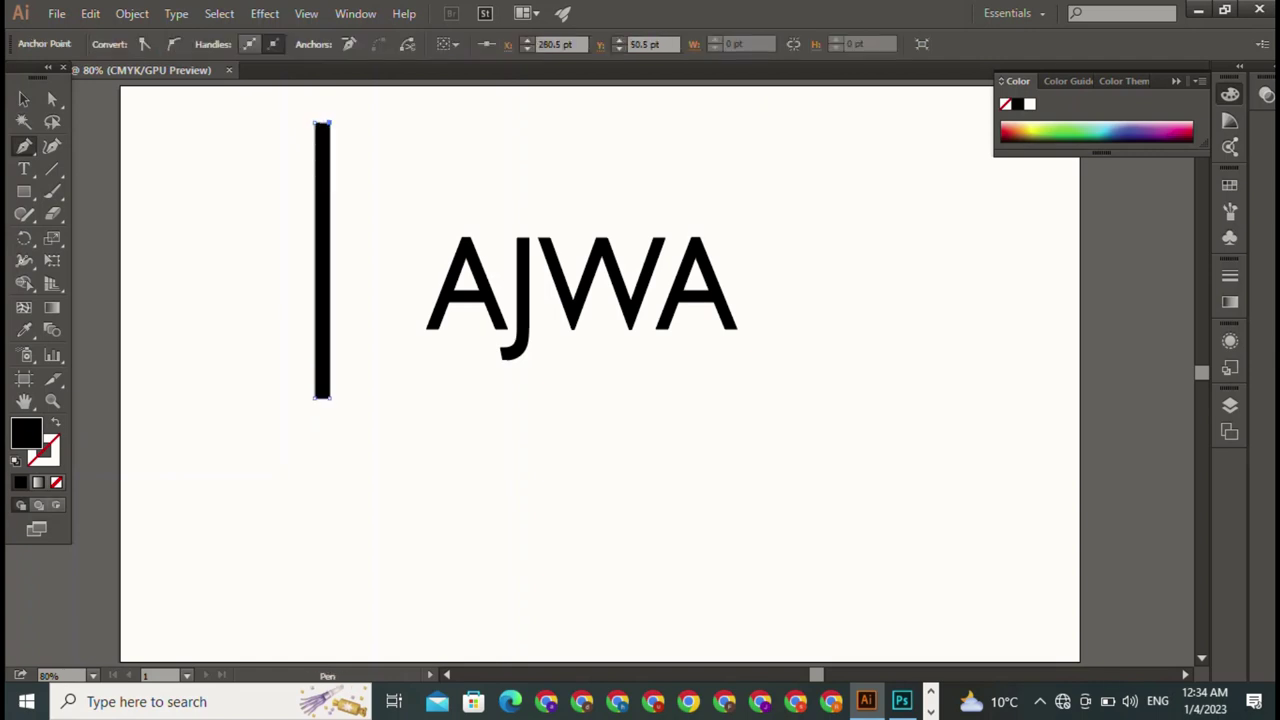
click(315, 123)
click(24, 98)
key(ctrl+shift+a)
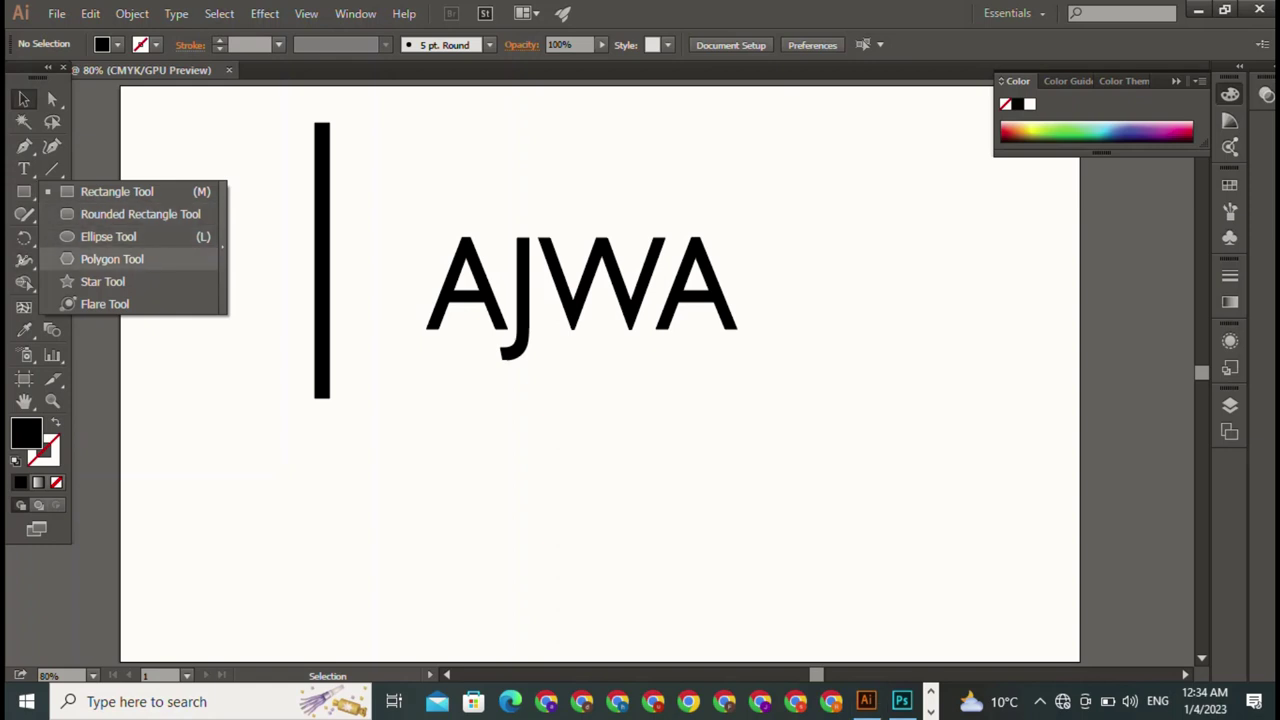
Try drawing a large circle and an inner circle below AJWA, then undo them, leaving only the bar
drag(24, 191, 100, 236)
drag(503, 408, 781, 686)
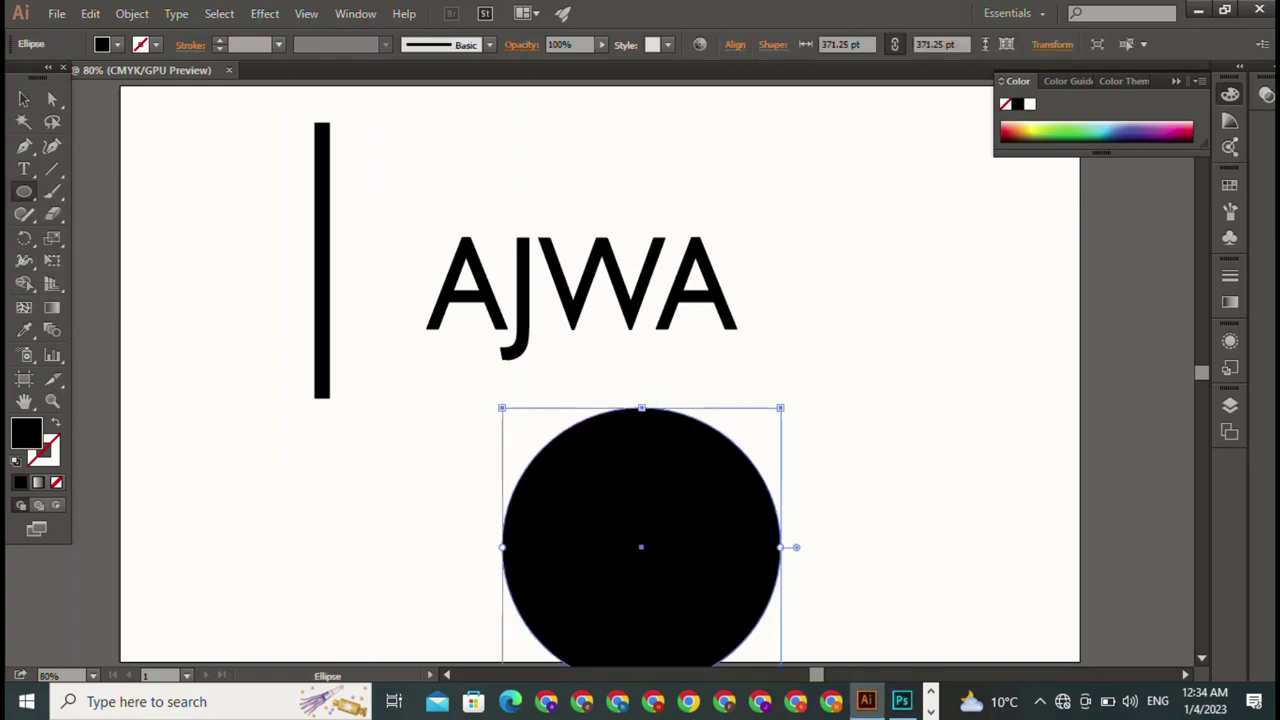
drag(569, 468, 733, 632)
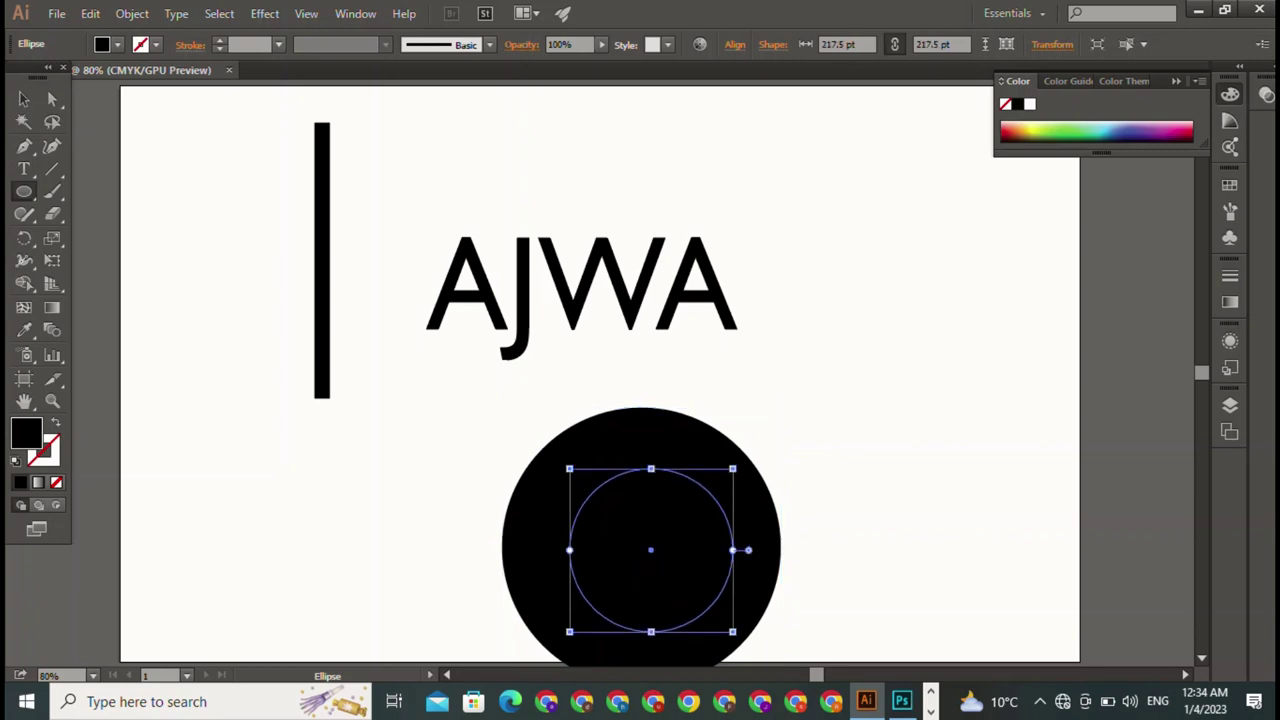
click(24, 99)
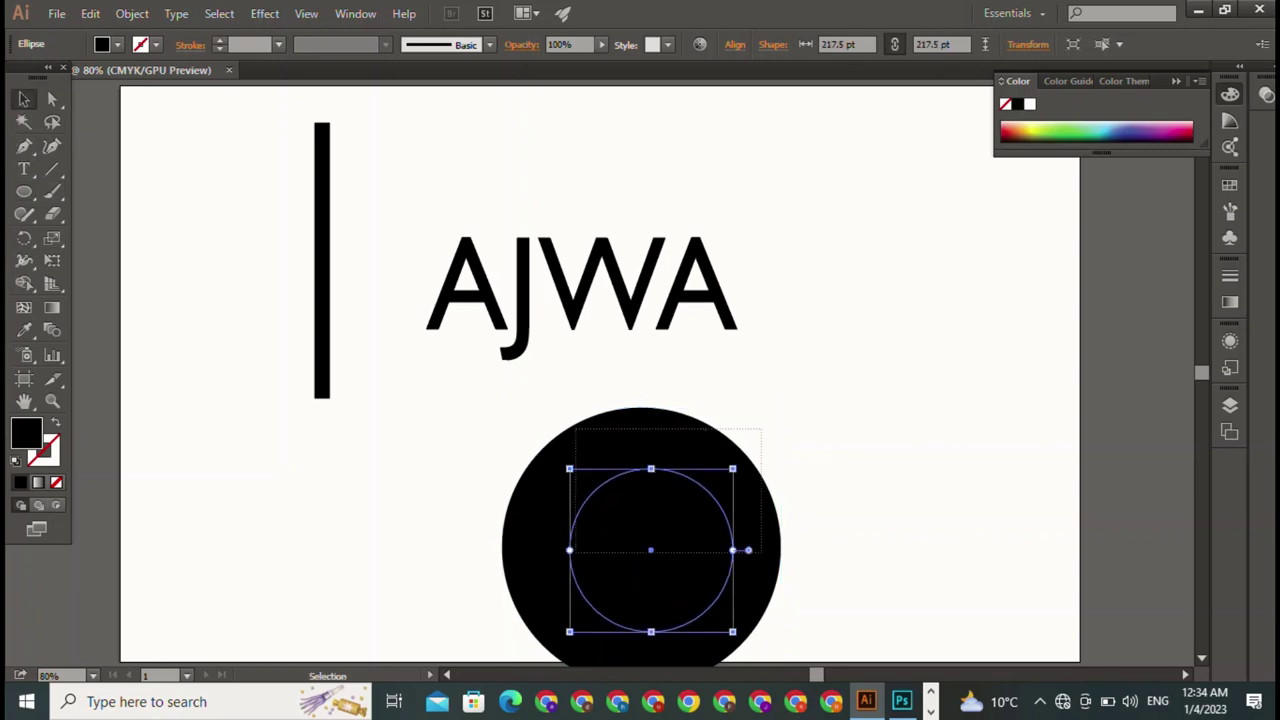
key(ctrl+z)
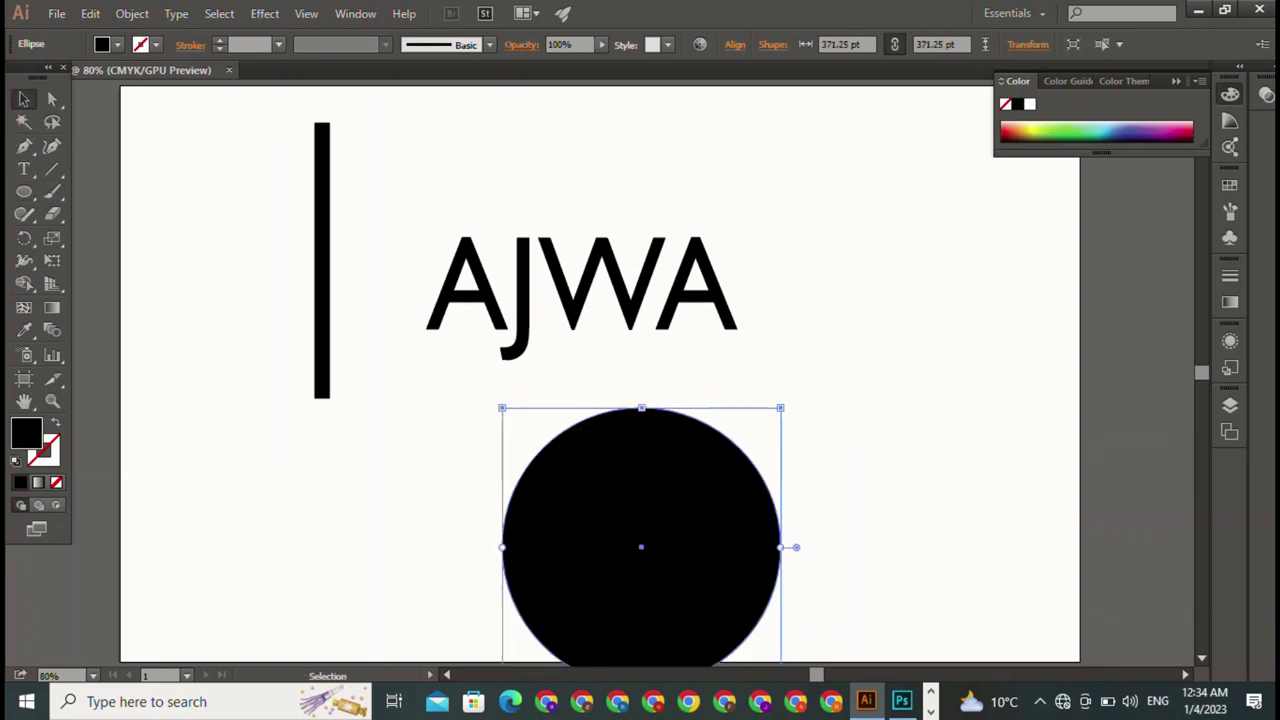
key(ctrl+z)
key(ctrl+shift+z)
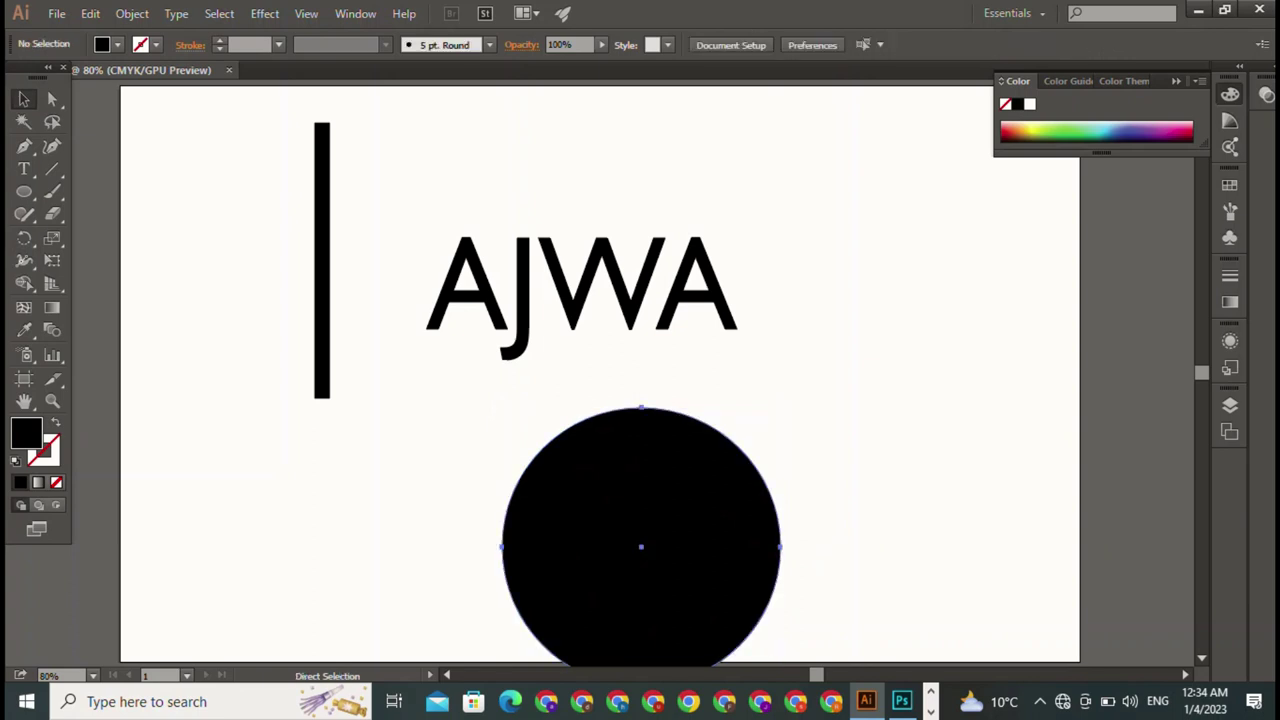
drag(641, 547, 822, 502)
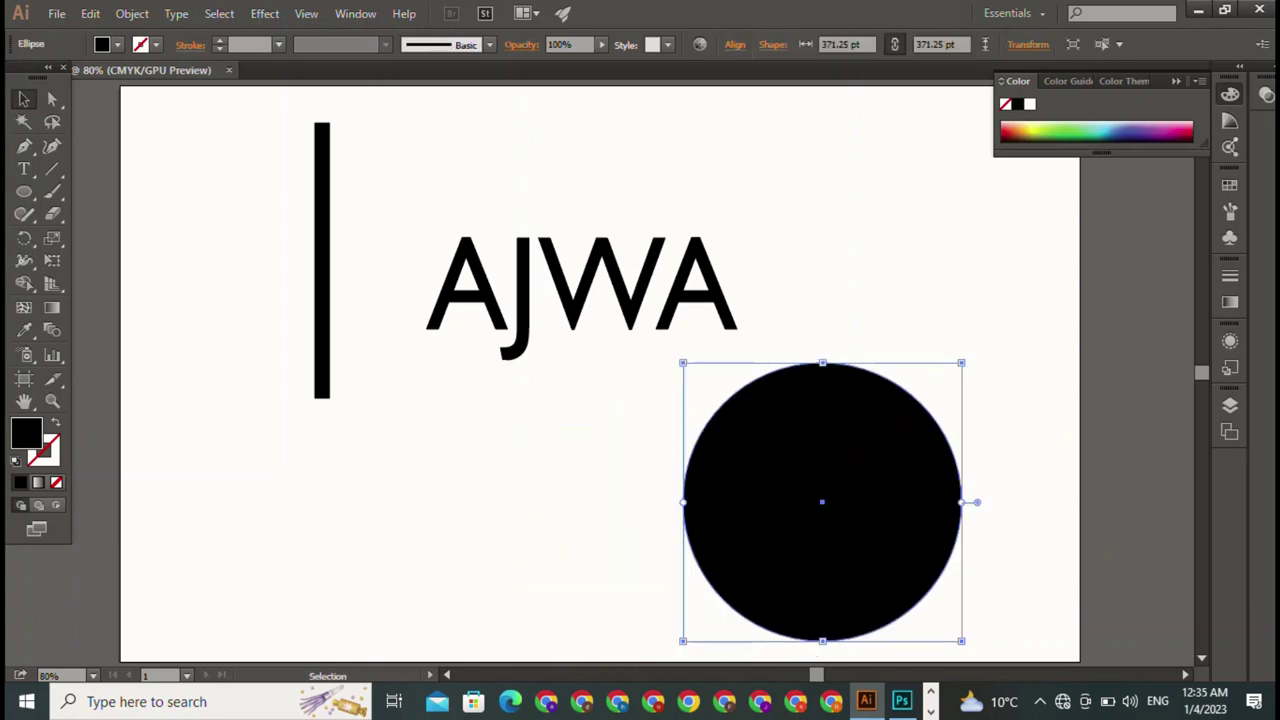
key(ctrl+z)
key(ctrl+z)
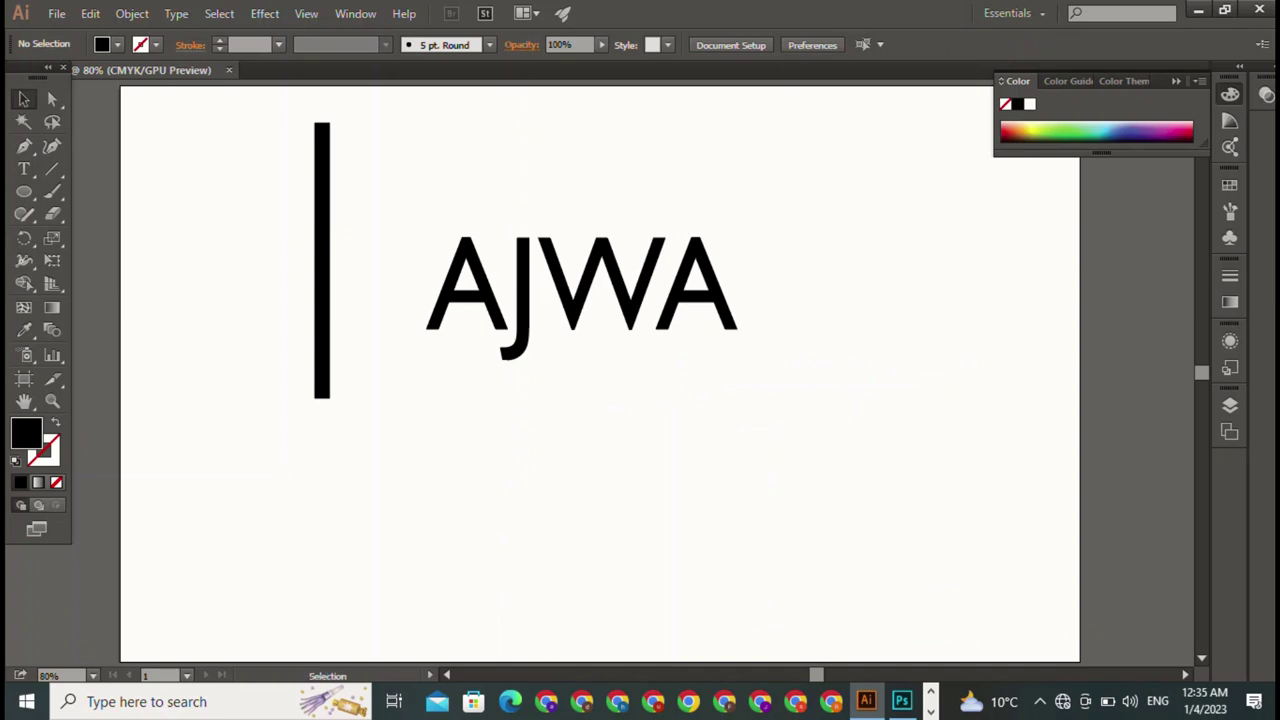
Draw a large black circle below AJWA and a smaller circle inside it
click(24, 191)
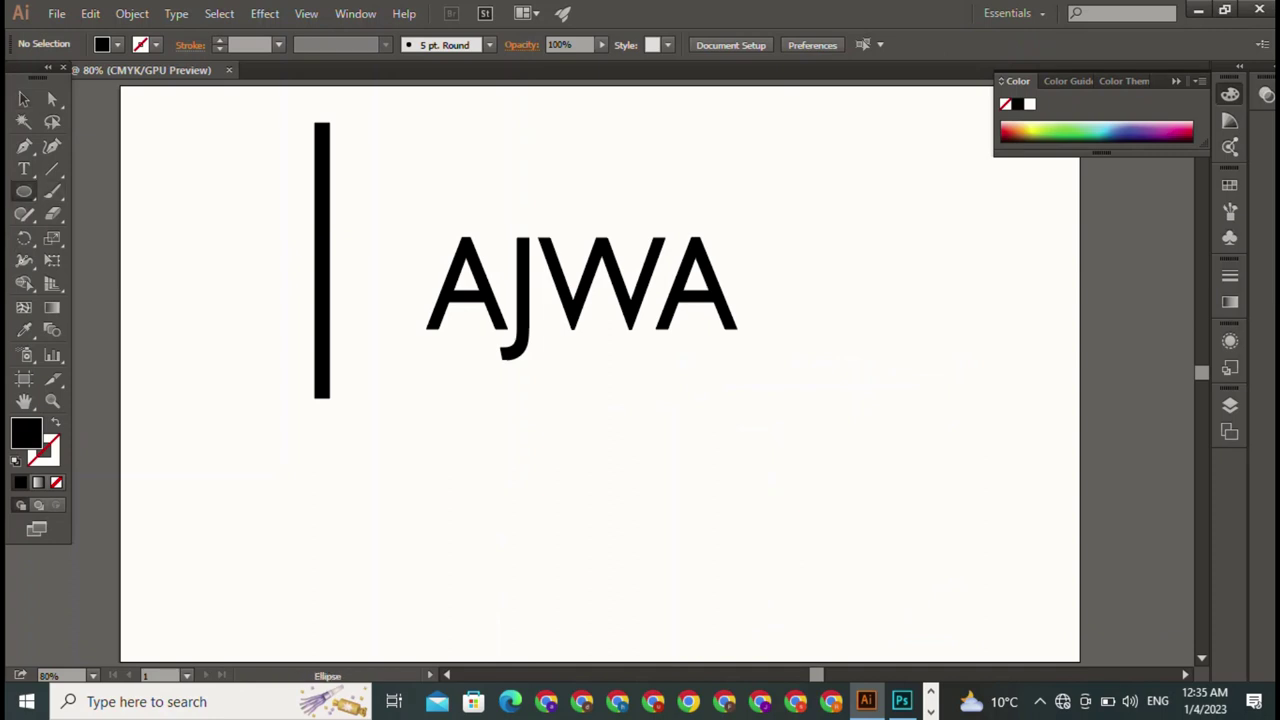
drag(499, 437, 710, 645)
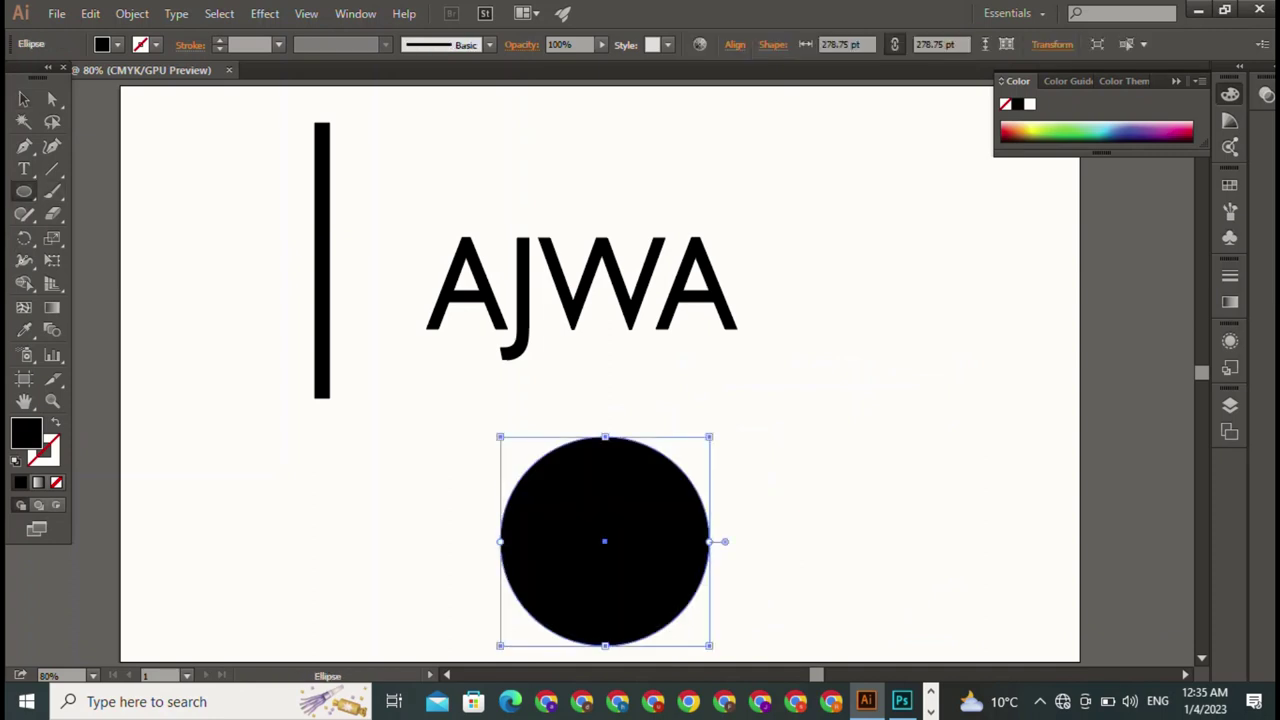
drag(558, 493, 678, 612)
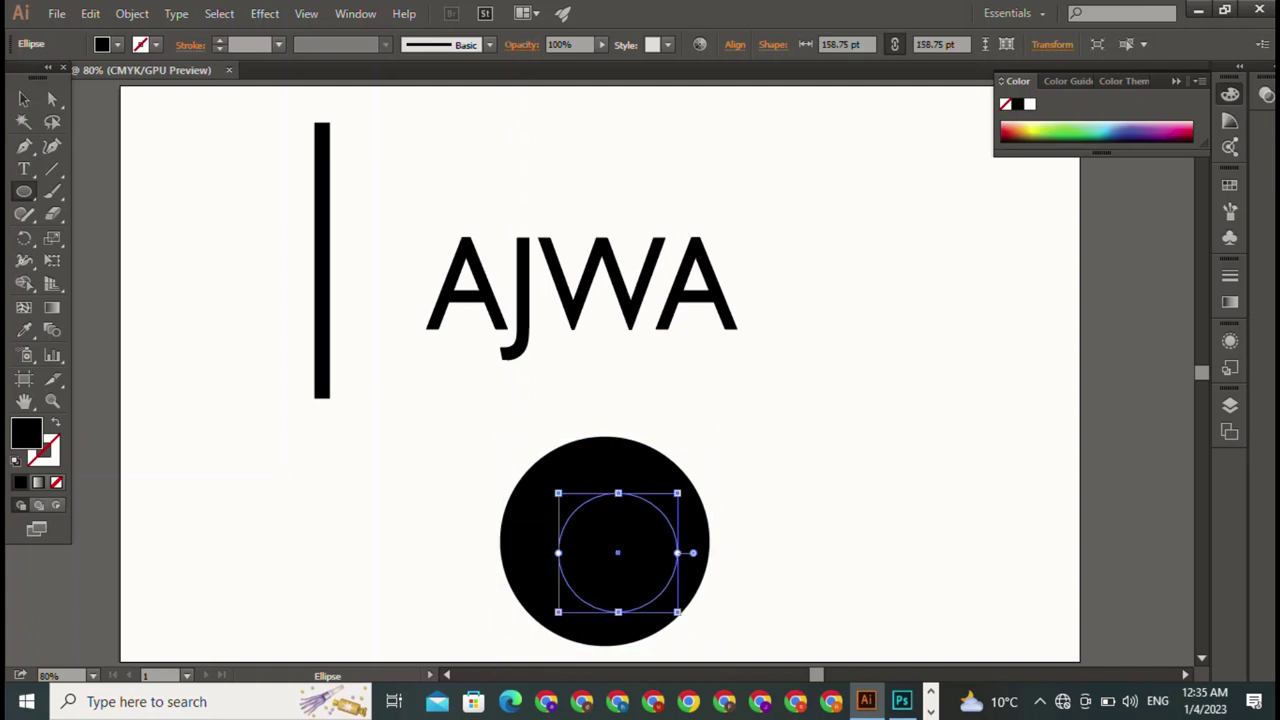
key(v)
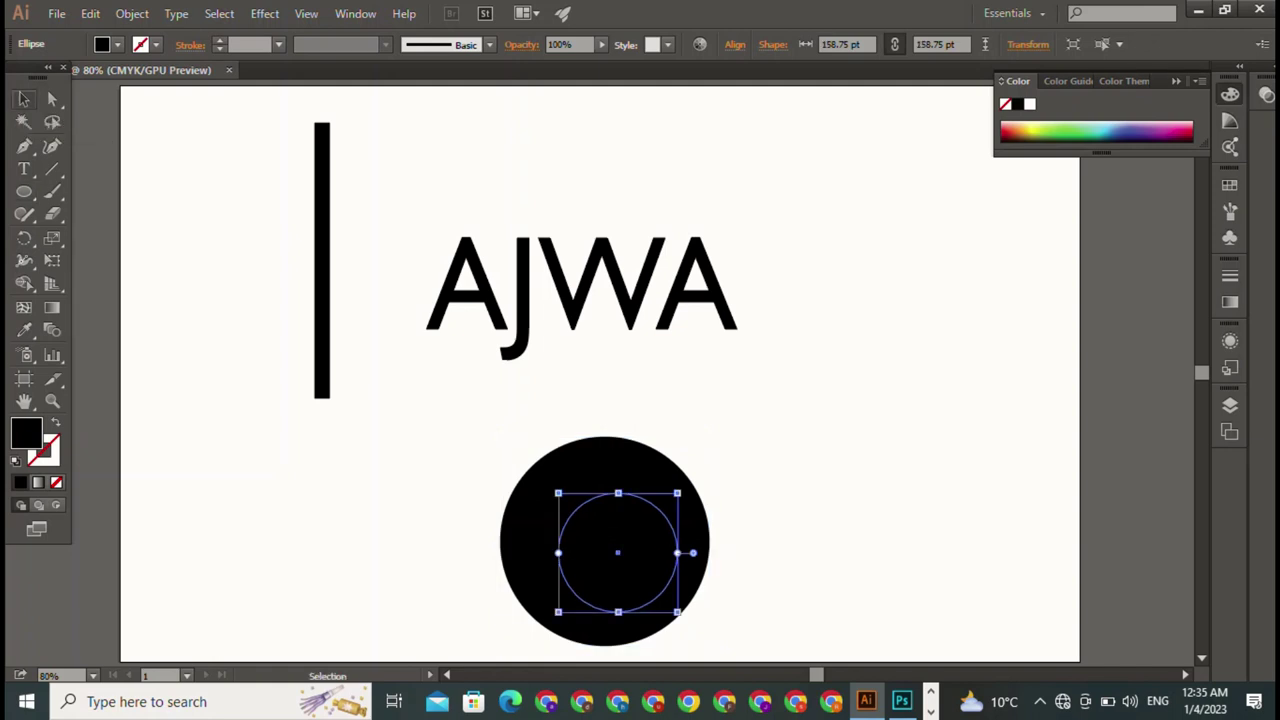
Align the two circles so the small one is centred horizontally and vertically in the big one
drag(742, 418, 553, 532)
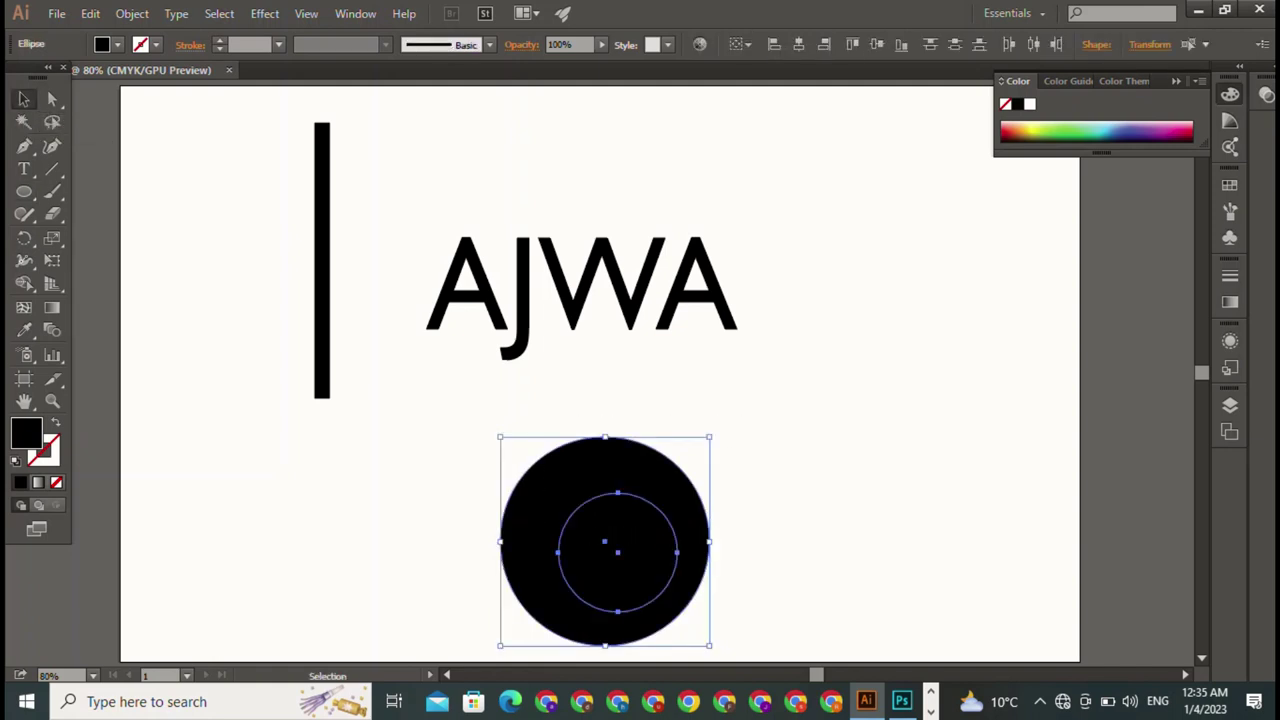
click(798, 44)
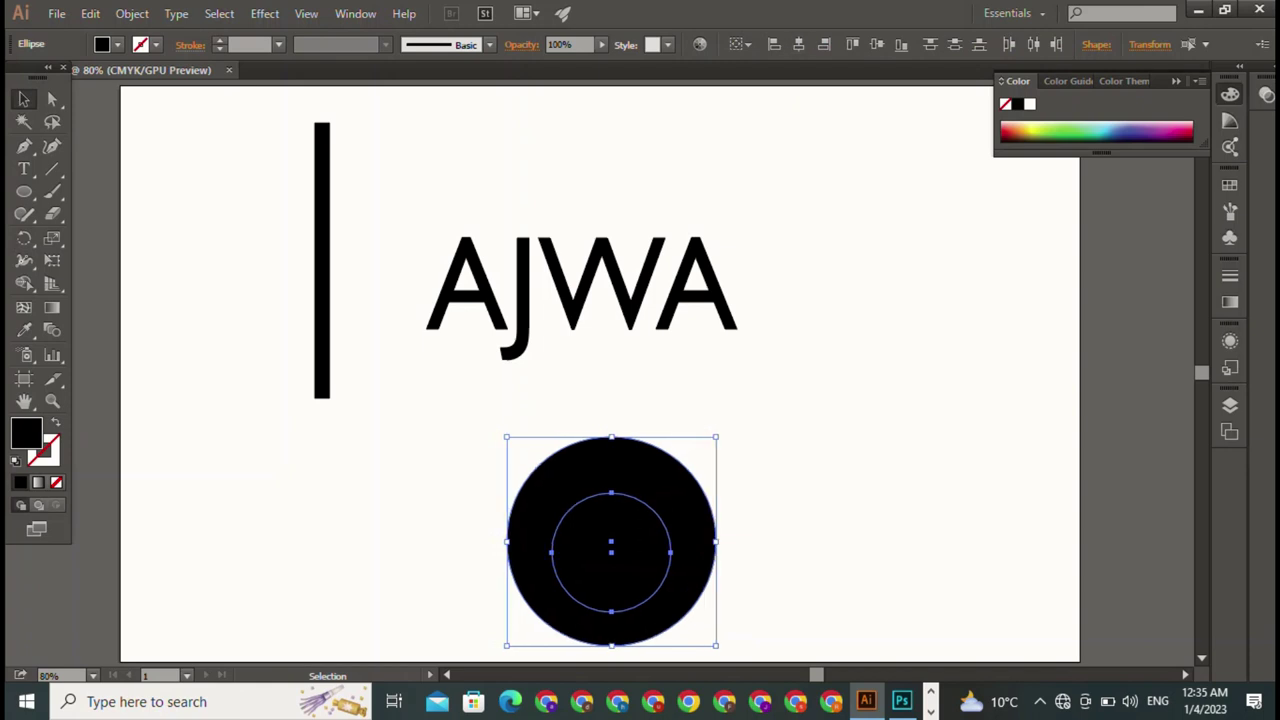
click(876, 44)
drag(758, 440, 566, 558)
click(798, 44)
click(774, 44)
click(824, 44)
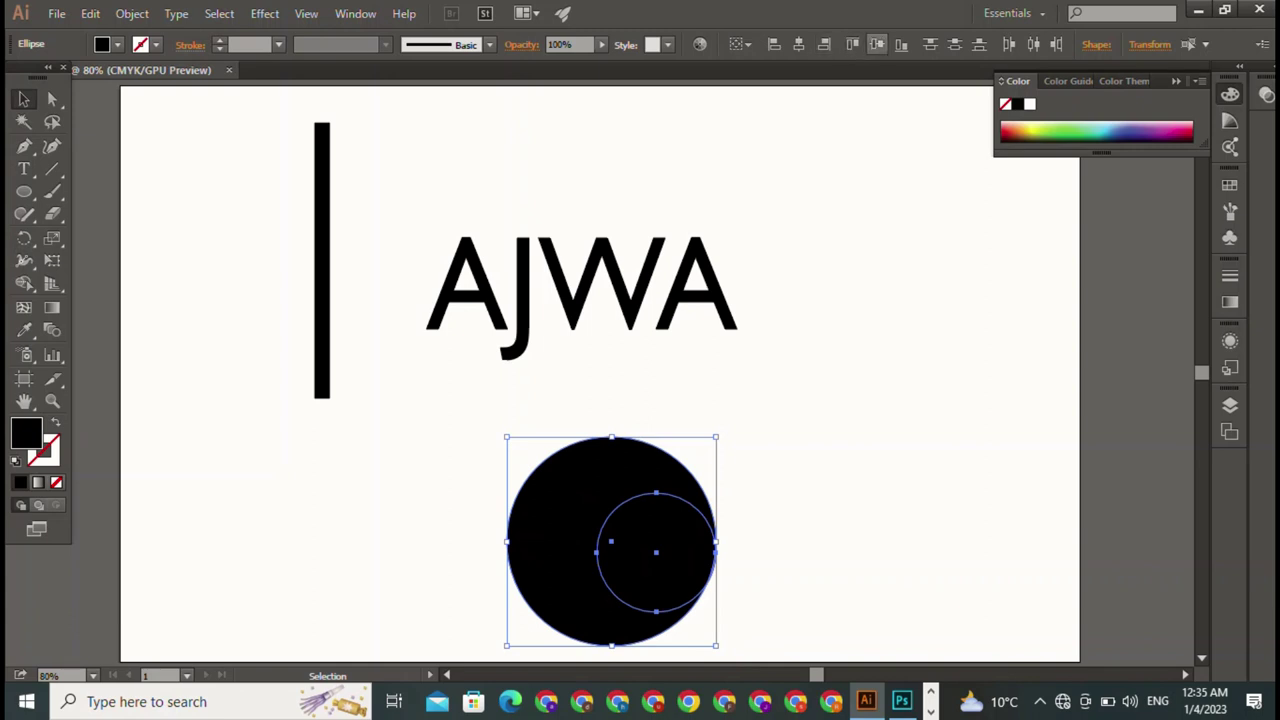
click(876, 44)
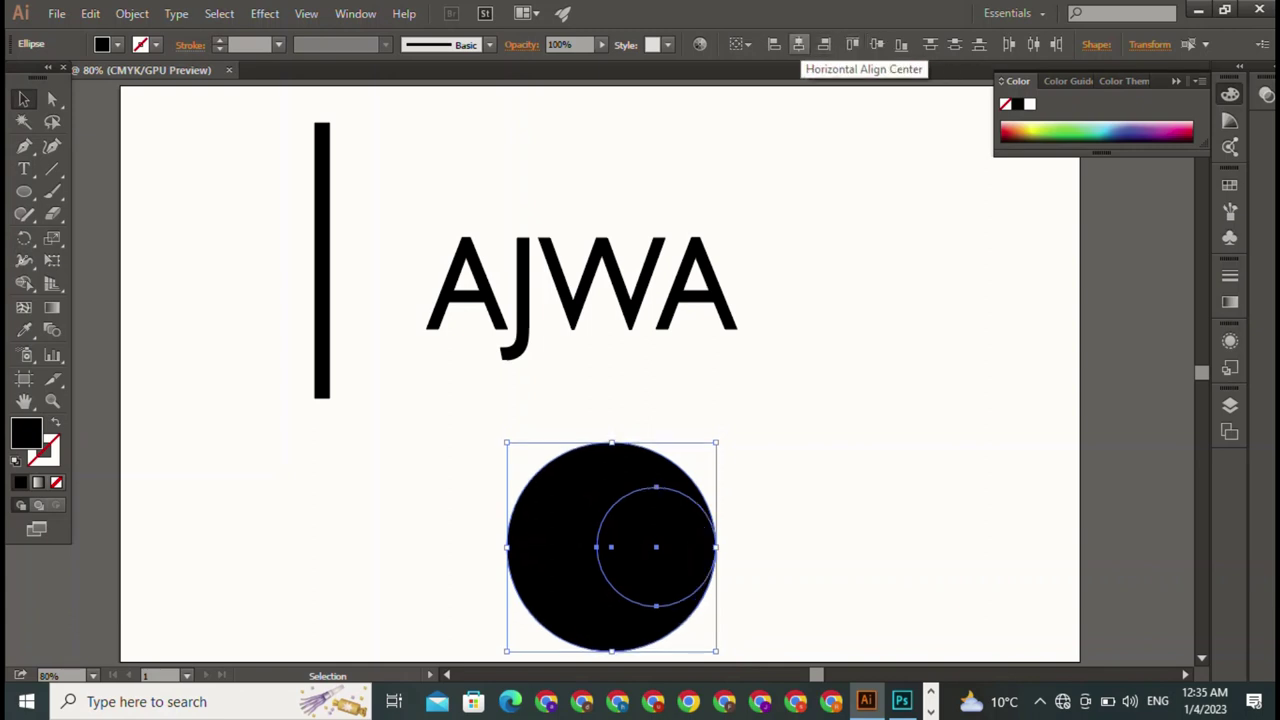
click(799, 44)
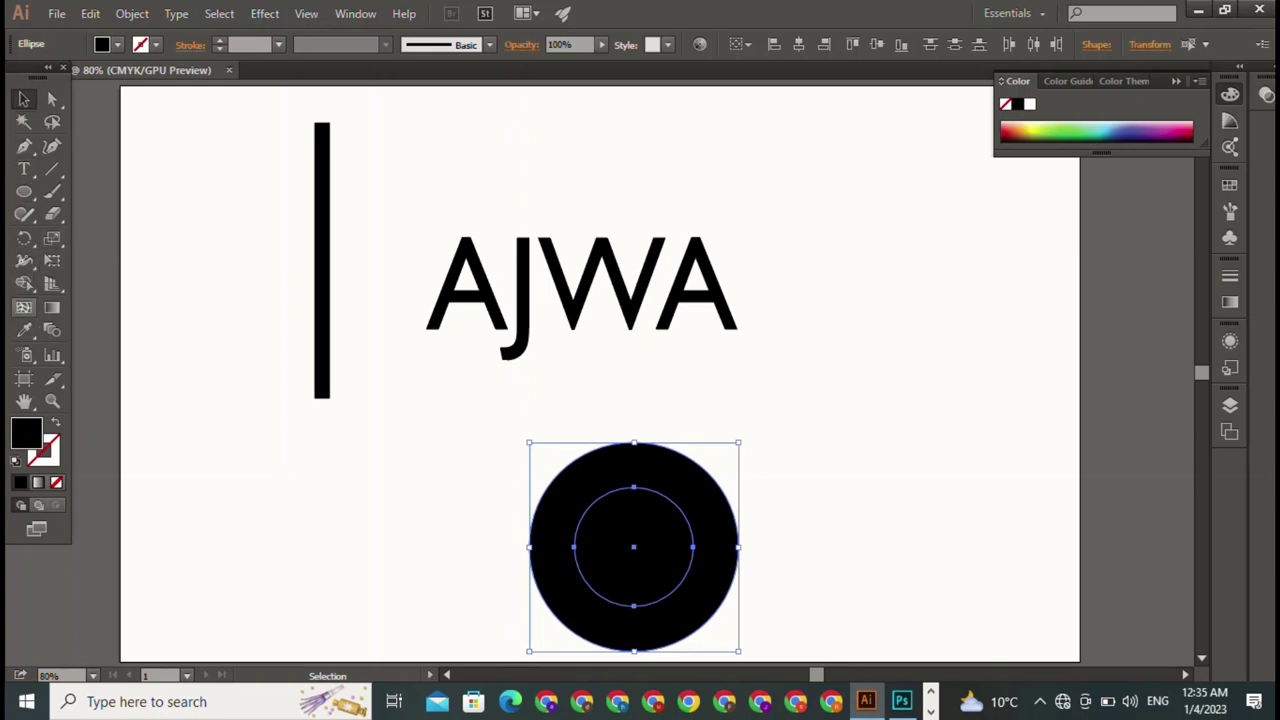
Remove the inner circle with the Shape Builder to leave a black ring
click(24, 283)
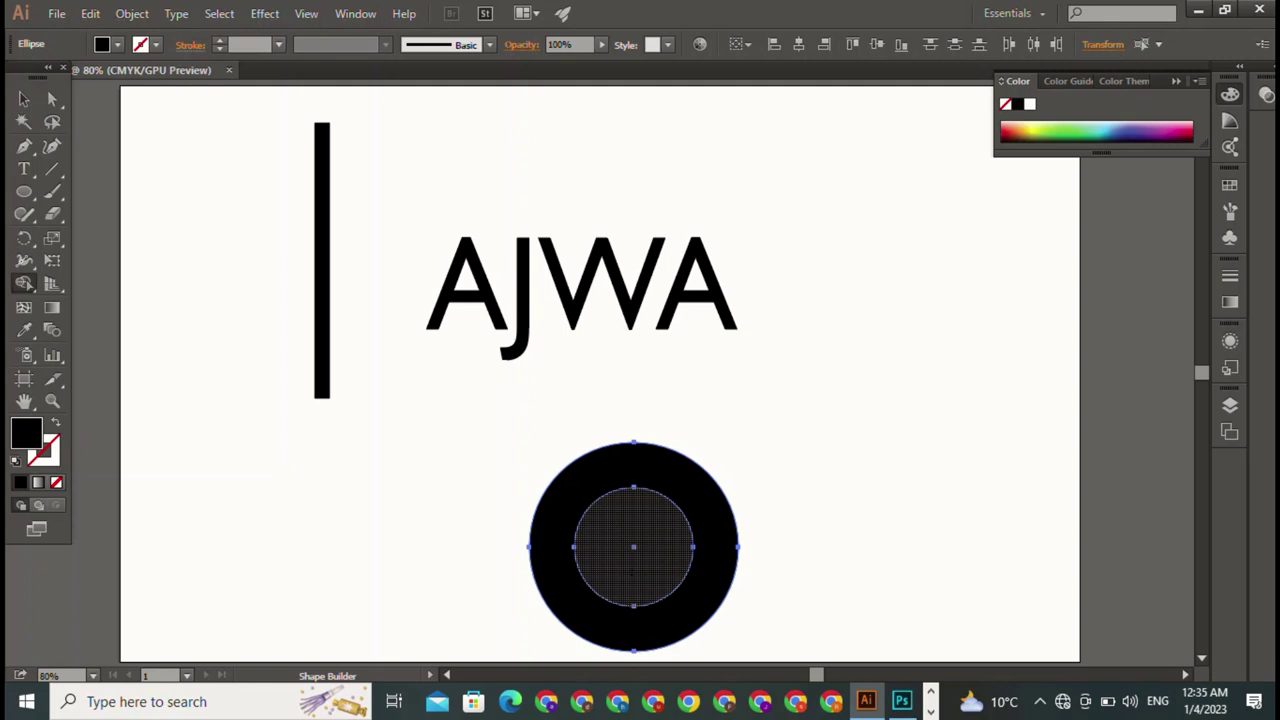
alt+click(633, 547)
click(24, 98)
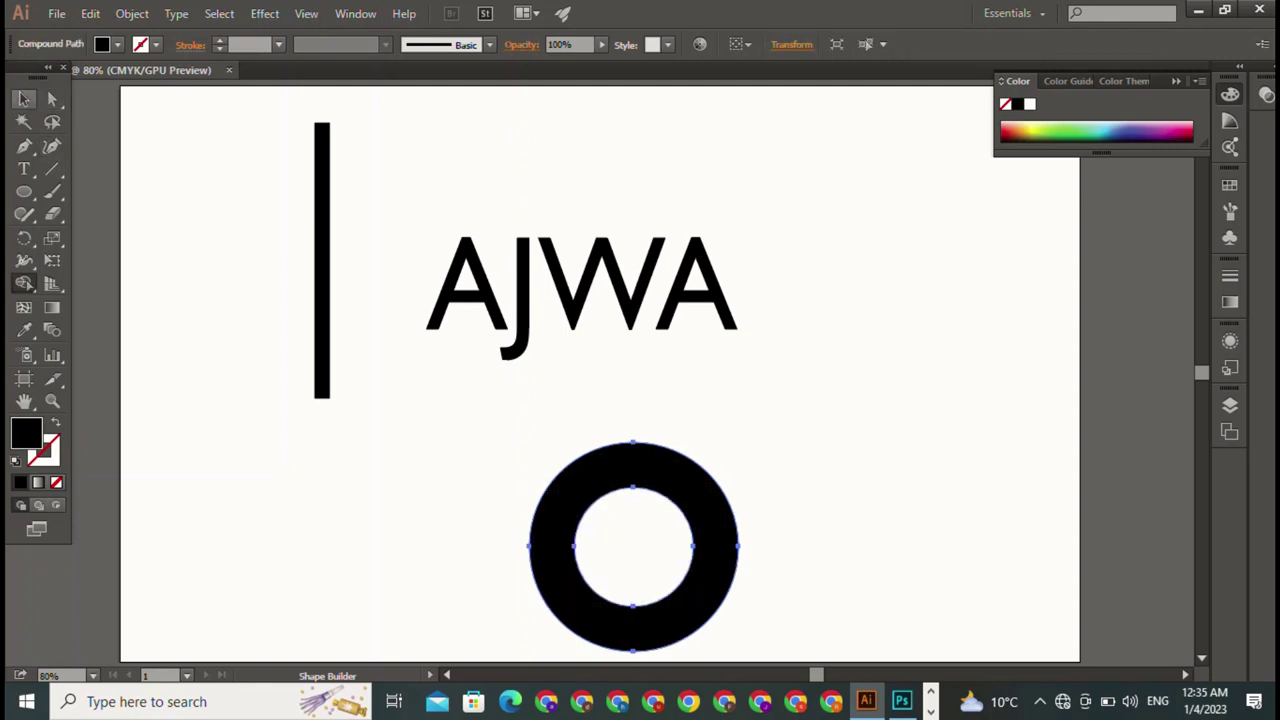
Move the ring up onto the top of the vertical bar and adjust its size
key(ctrl+shift+a)
mouse_move(633, 465)
mouse_down()
mouse_move(343, 275)
mouse_move(380, 117)
mouse_up()
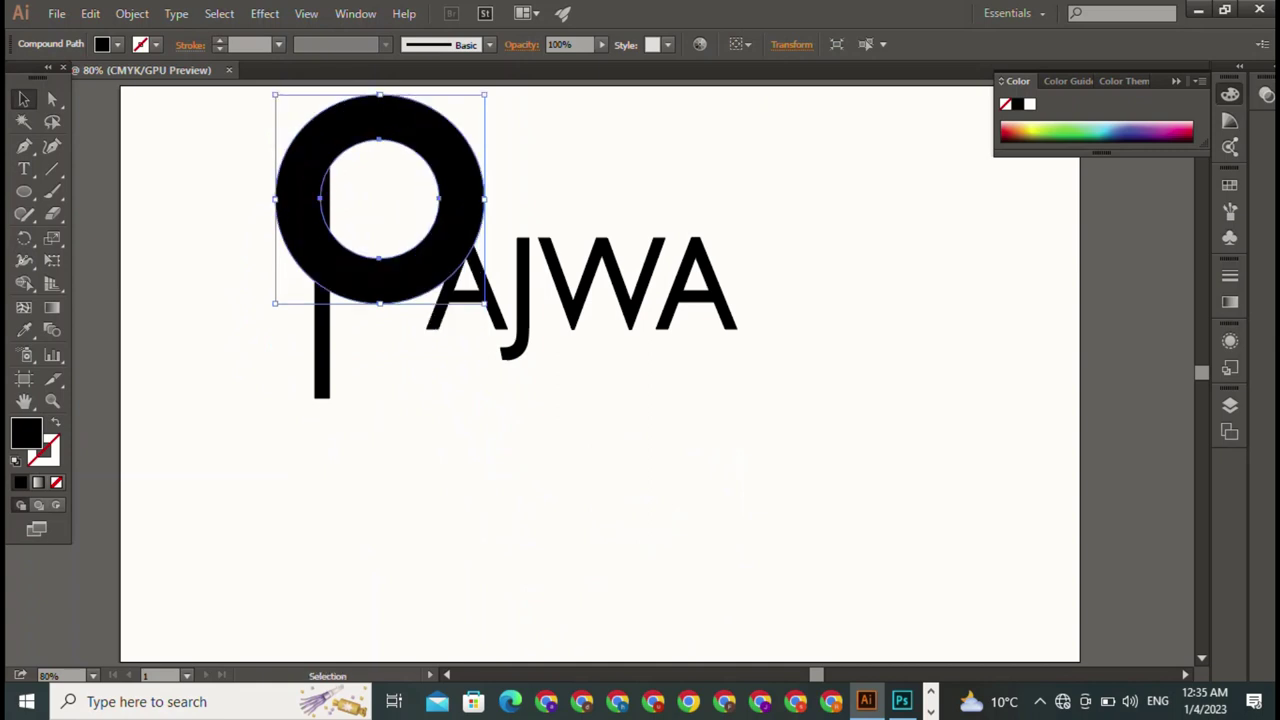
key(ctrl+z)
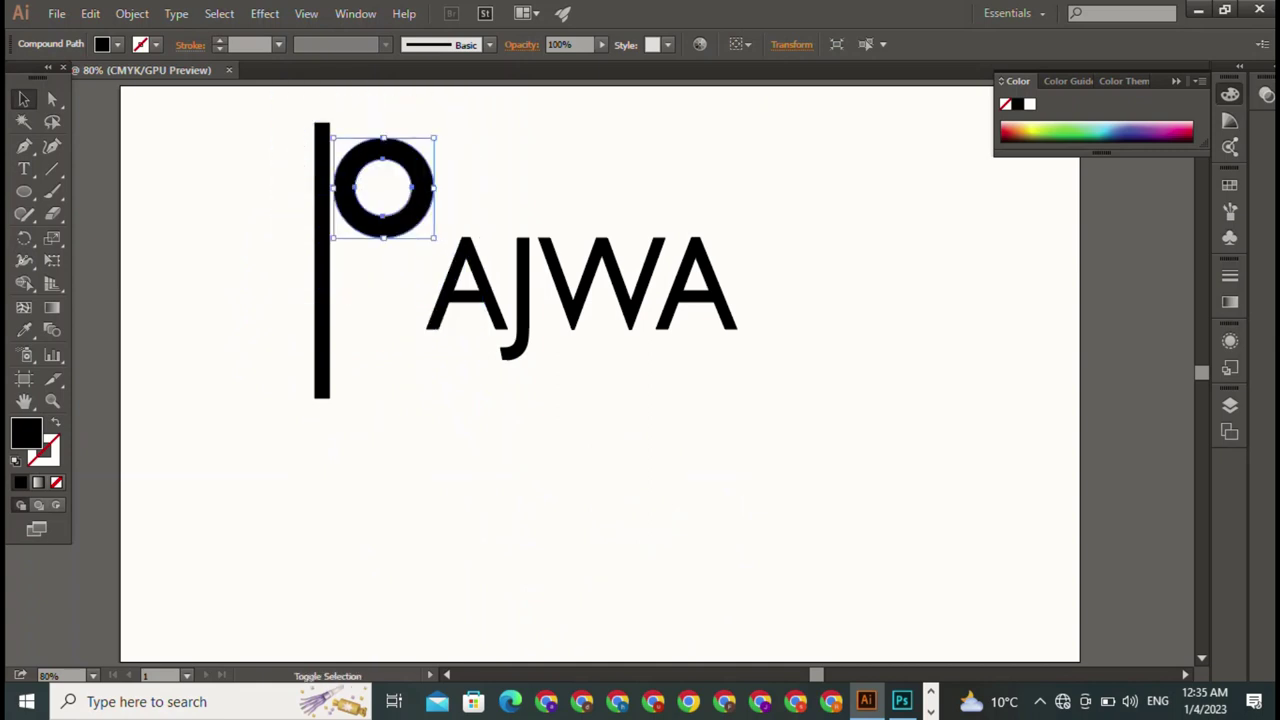
key(ctrl+shift+z)
drag(455, 130, 432, 154)
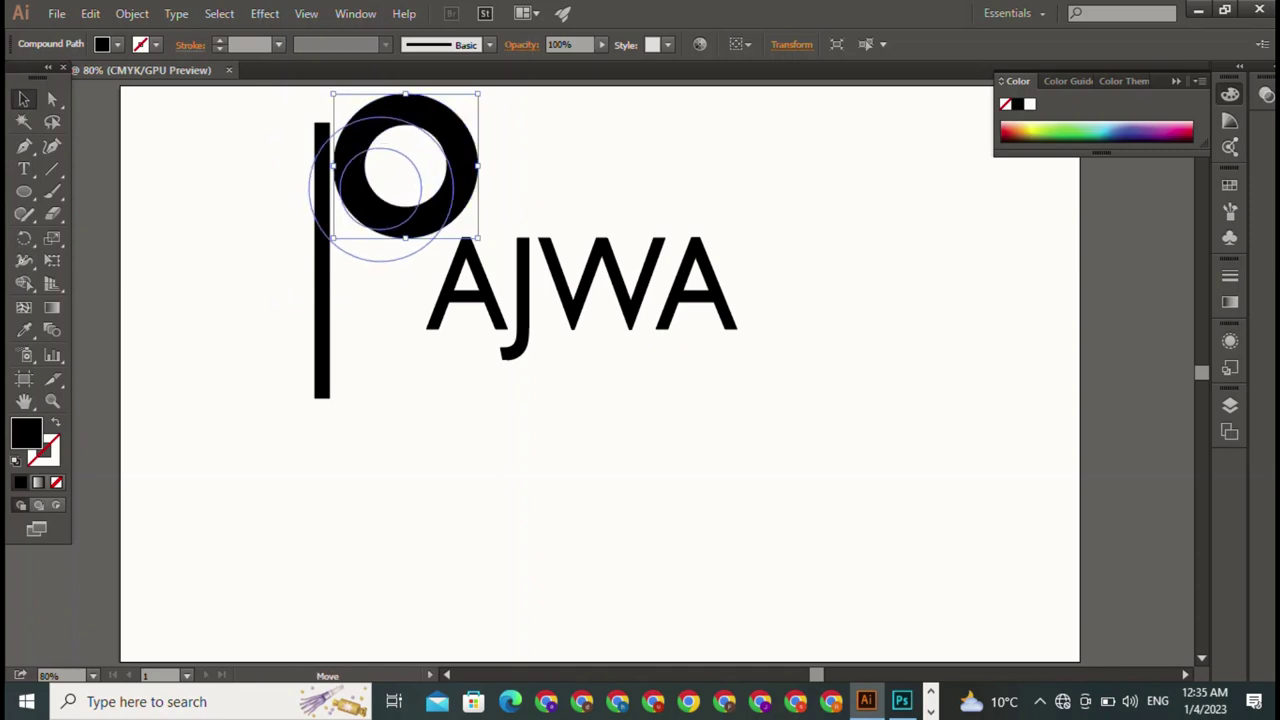
key(ctrl+shift+a)
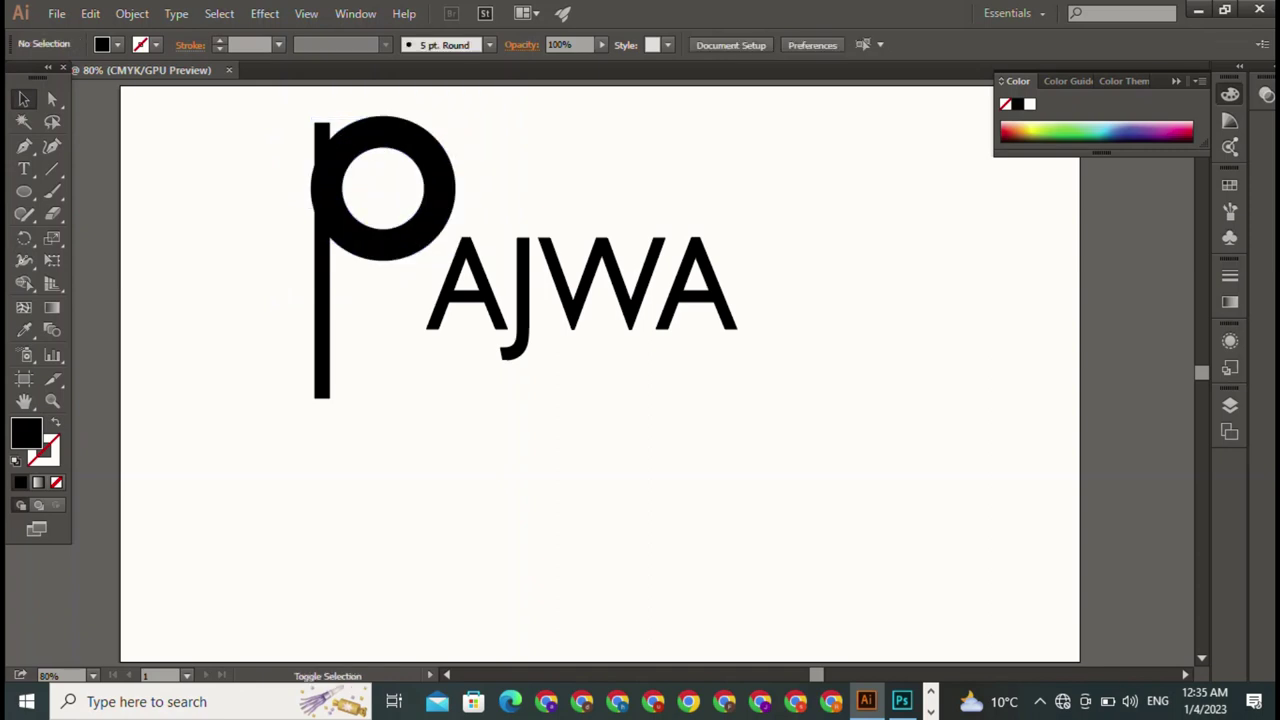
drag(440, 200, 440, 191)
Fine-tune the ring's position up and right so it overlaps the bar's top, forming a P
double_click(440, 206)
key(Escape)
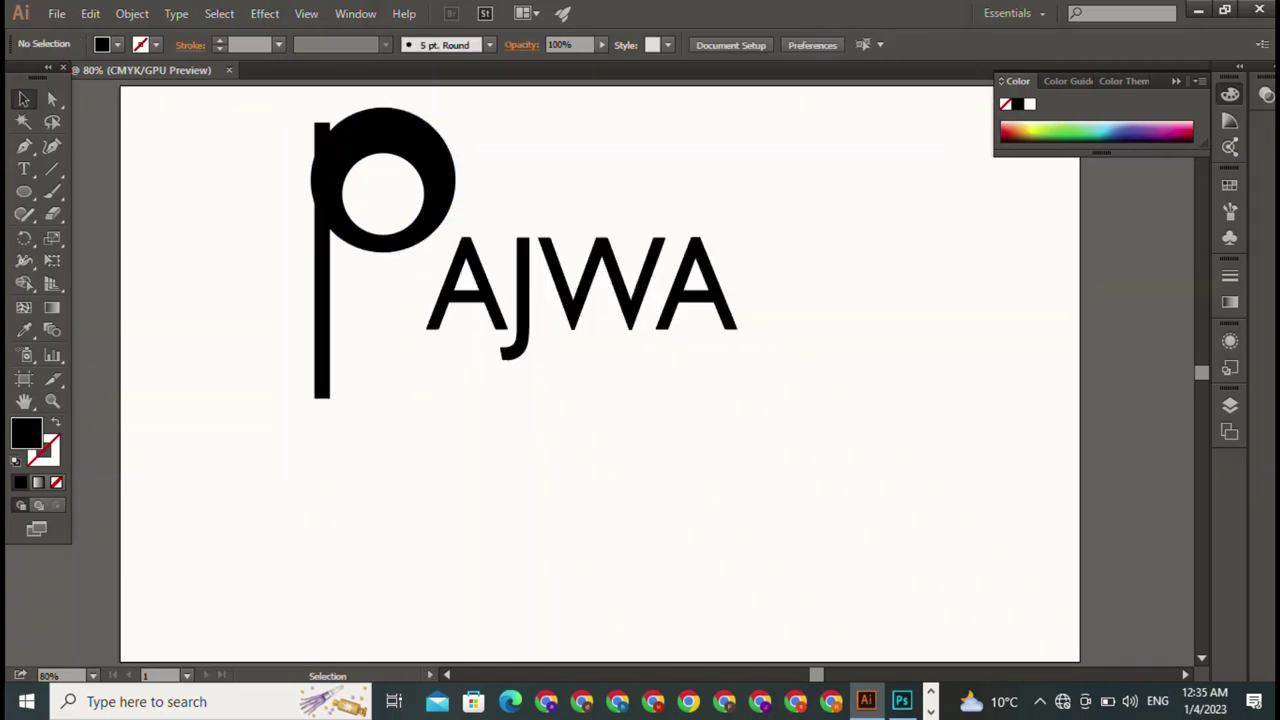
double_click(440, 190)
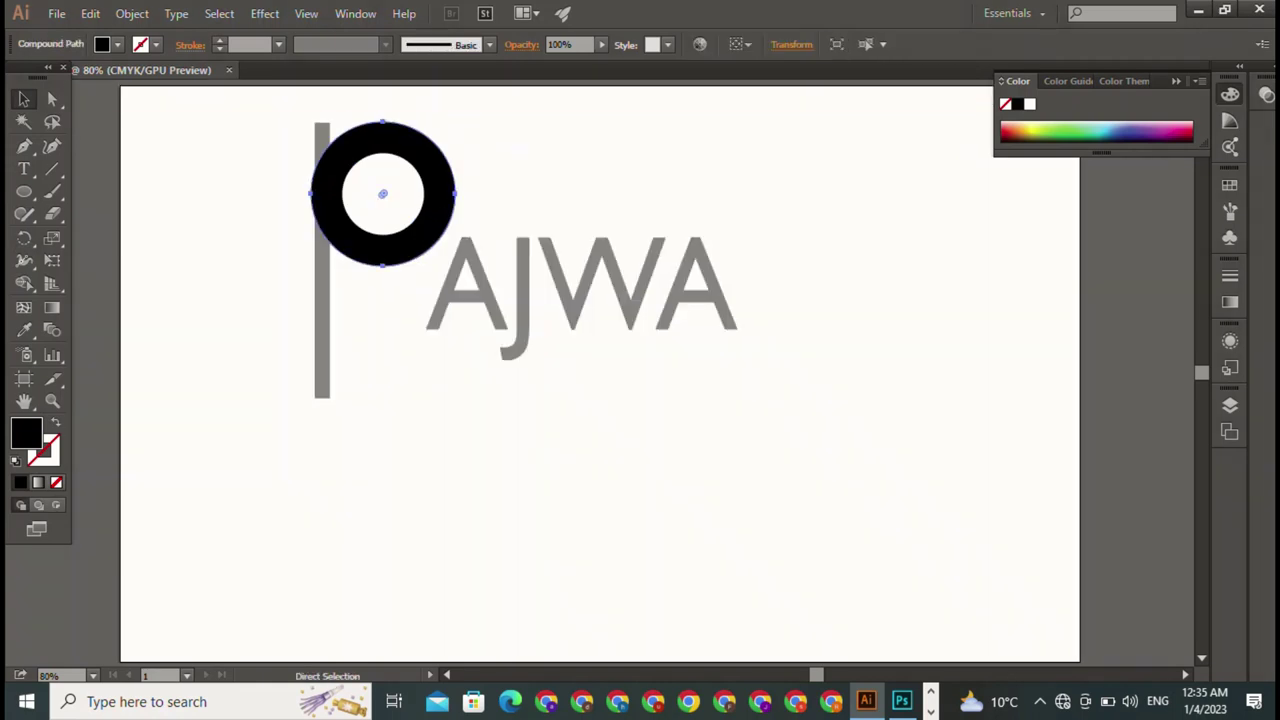
key(Escape)
drag(440, 190, 462, 167)
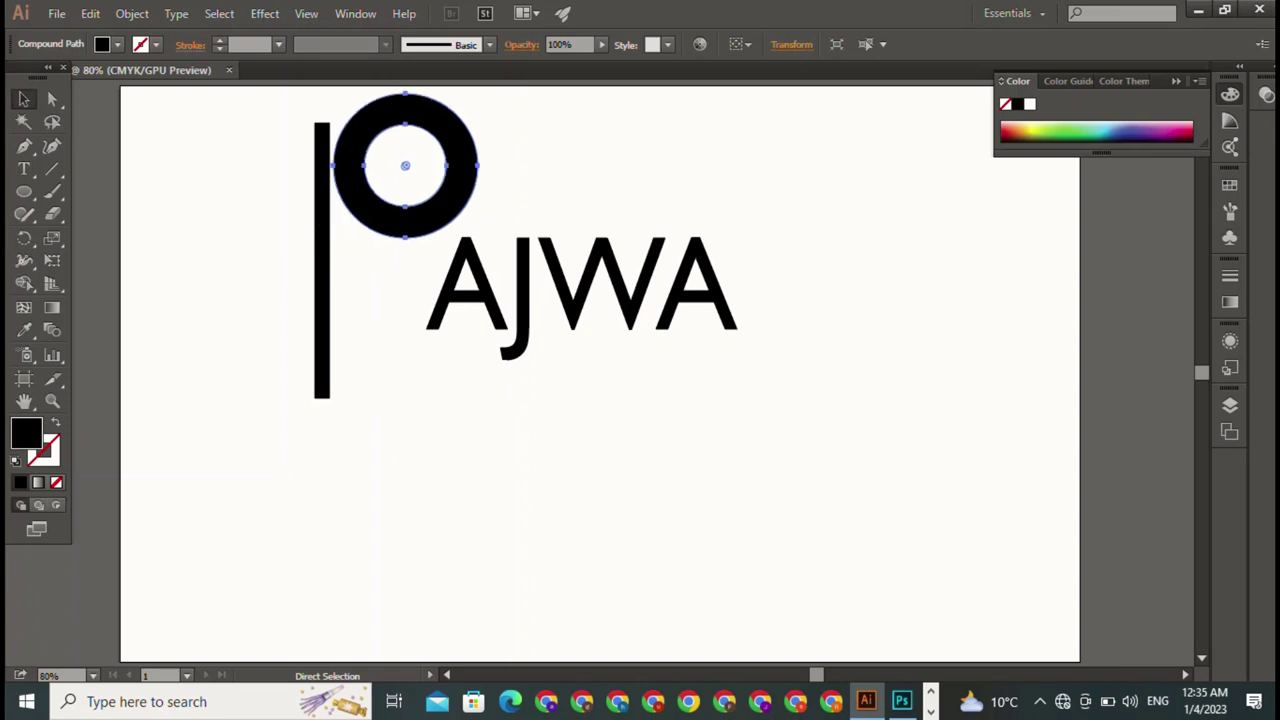
key(v)
key(ctrl+shift+a)
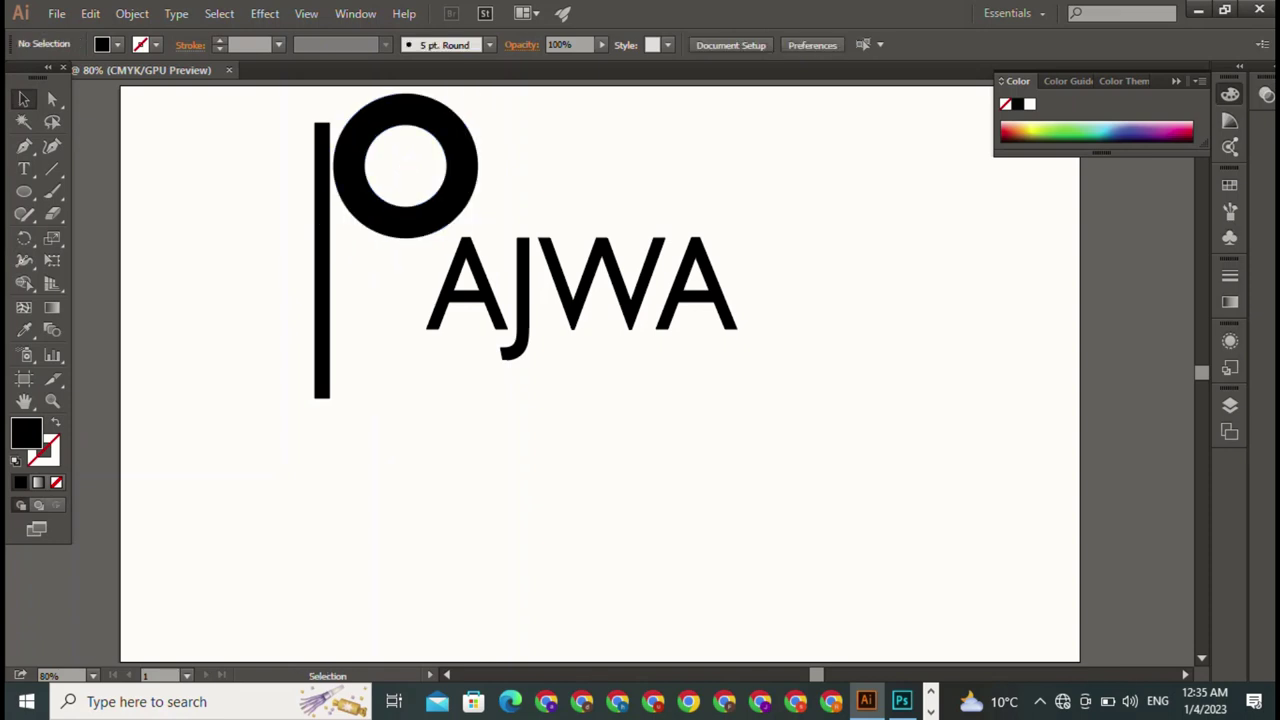
Place a duplicate of the ring below the lettering
double_click(445, 195)
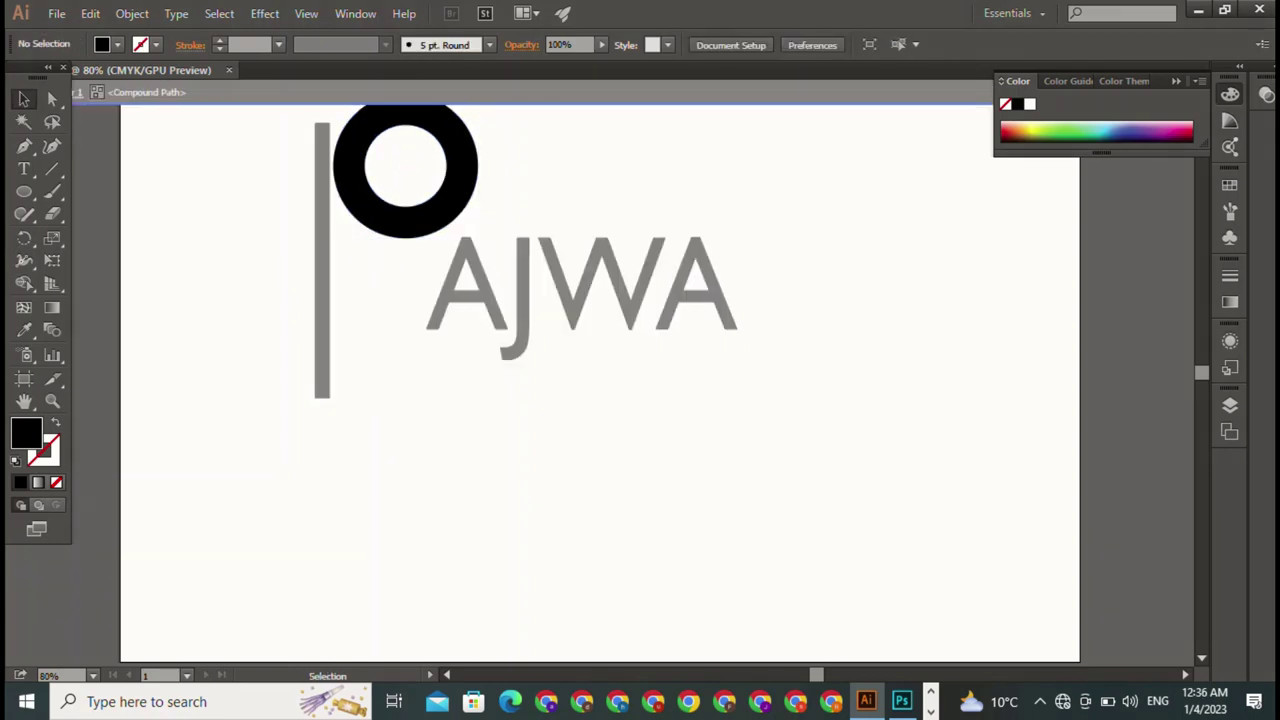
key(Escape)
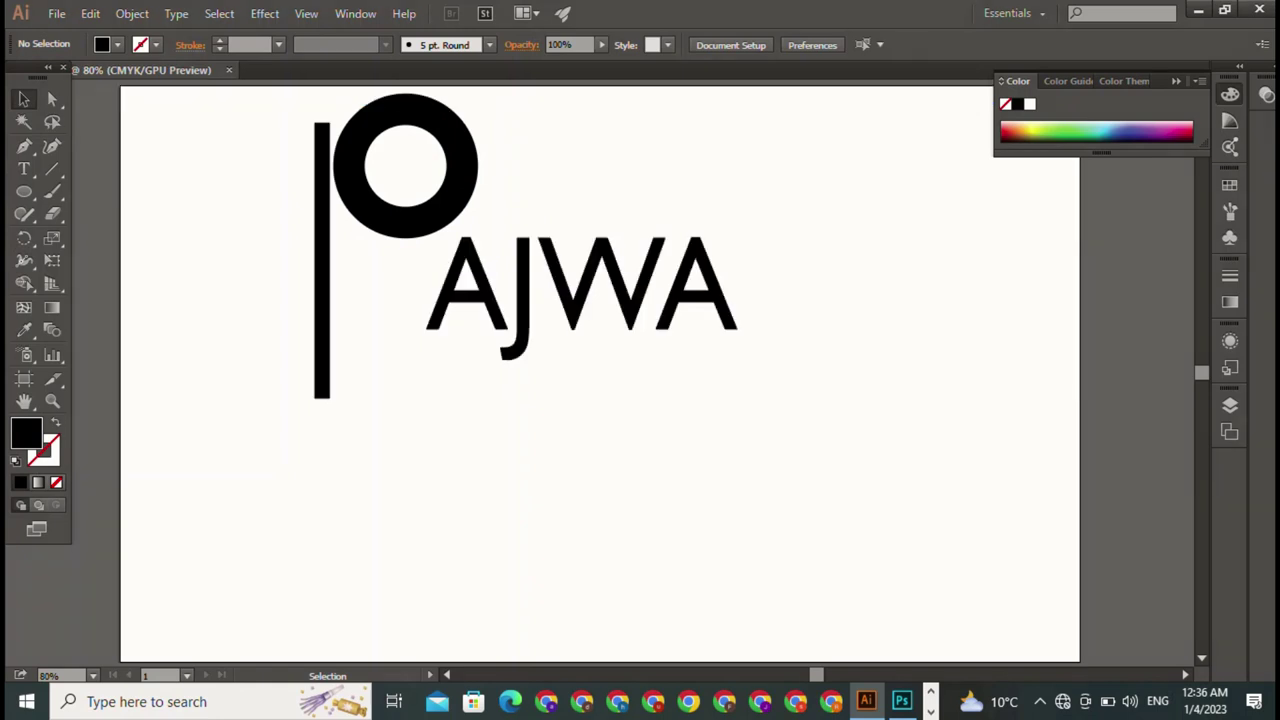
double_click(445, 195)
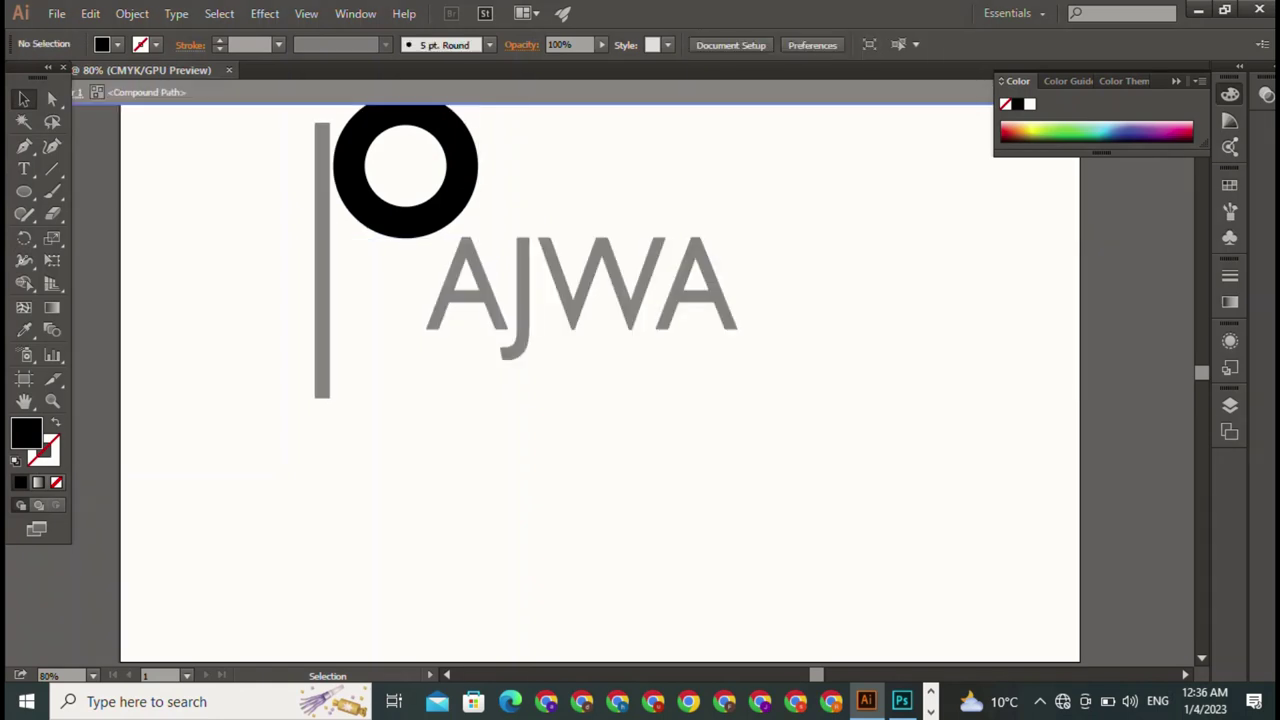
key(Escape)
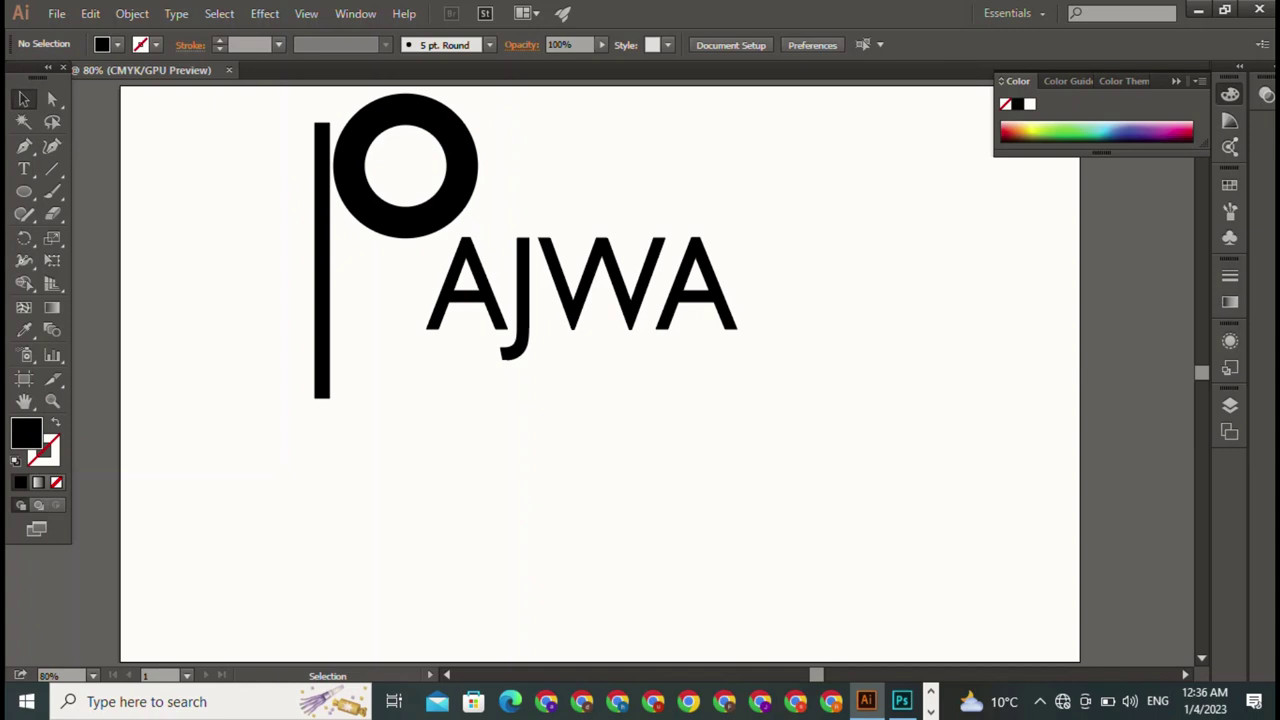
mouse_move(445, 195)
mouse_down()
mouse_move(495, 400)
mouse_move(572, 530)
mouse_move(359, 243)
mouse_up()
Move the lower ring onto the bottom half of the vertical bar
key(ctrl+shift+a)
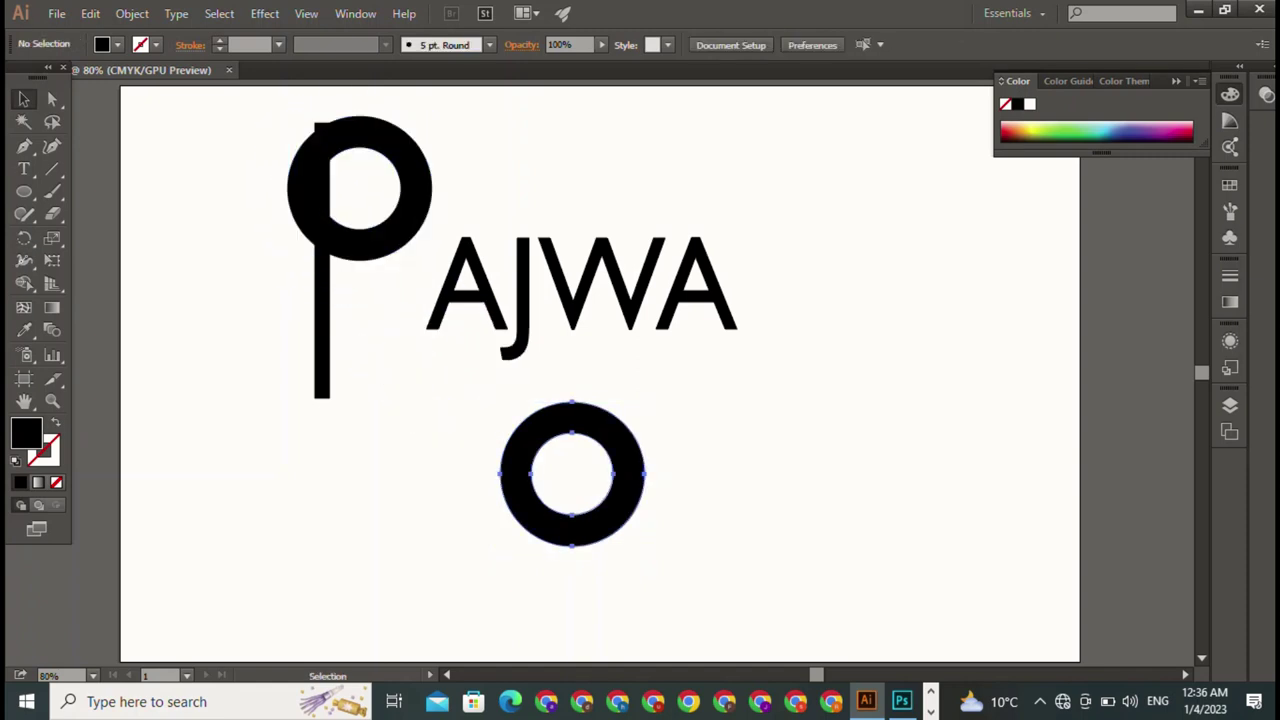
mouse_move(572, 530)
mouse_down()
mouse_move(341, 383)
mouse_move(352, 387)
mouse_up()
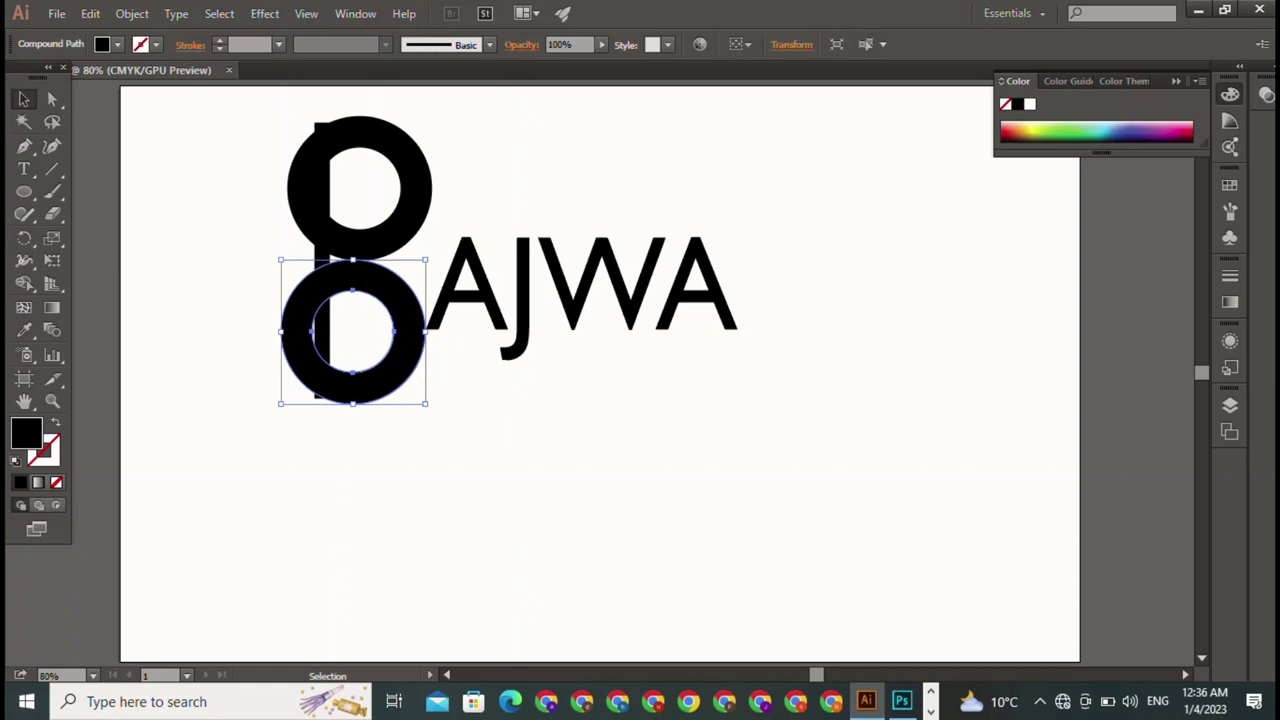
key(ctrl+shift+a)
click(368, 240)
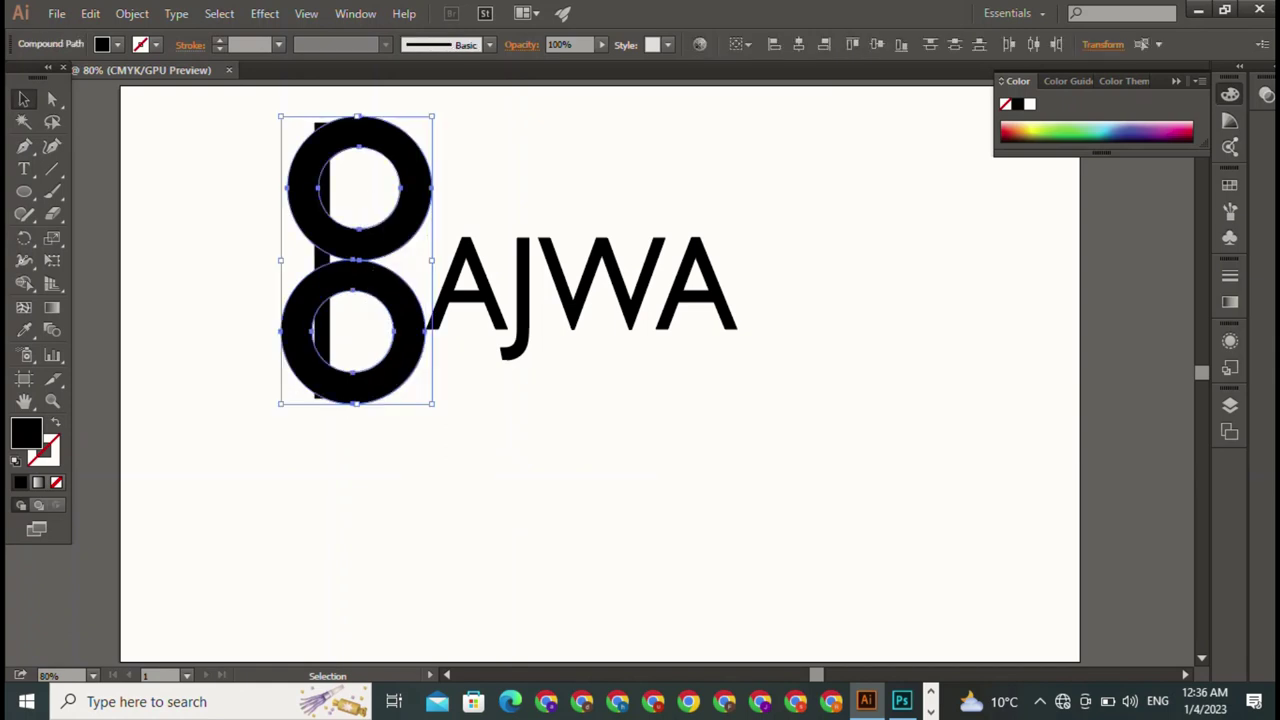
key(ctrl+shift+a)
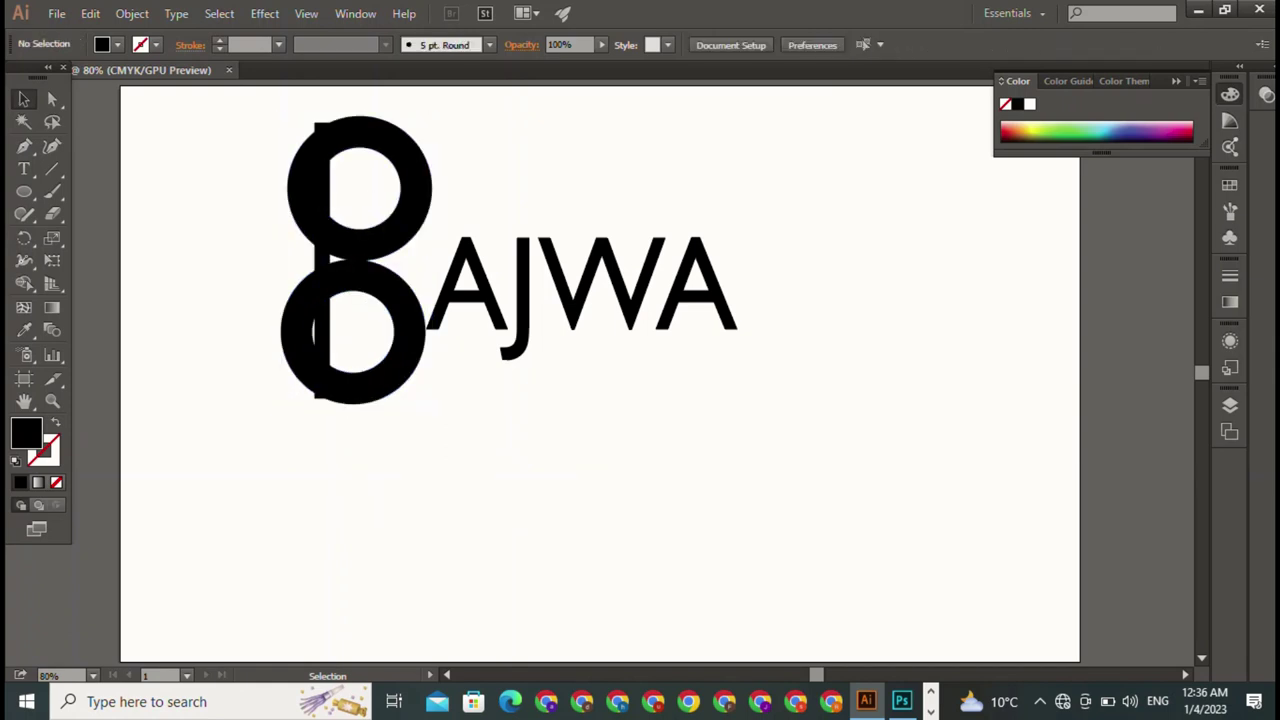
Nudge the lower ring right and line the upper ring up directly above it
click(352, 385)
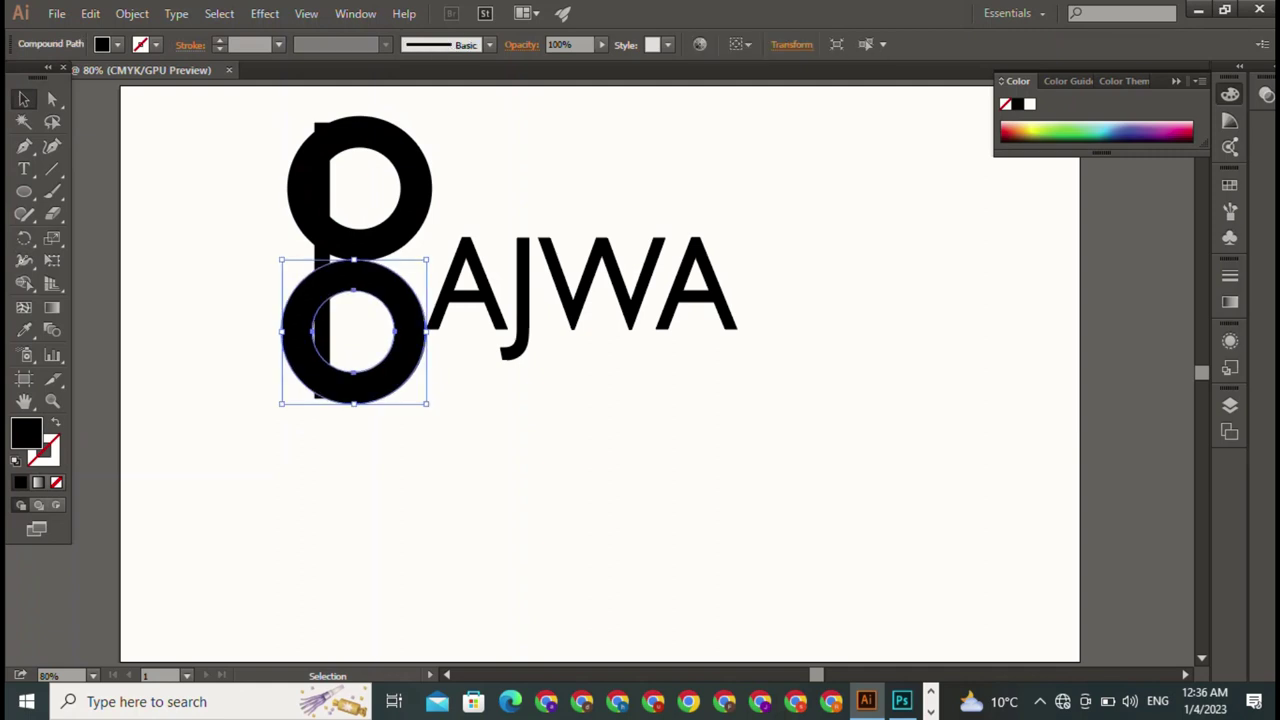
key(Right)
key(ctrl+shift+a)
mouse_move(300, 190)
mouse_down()
mouse_move(276, 346)
mouse_move(361, 188)
mouse_up()
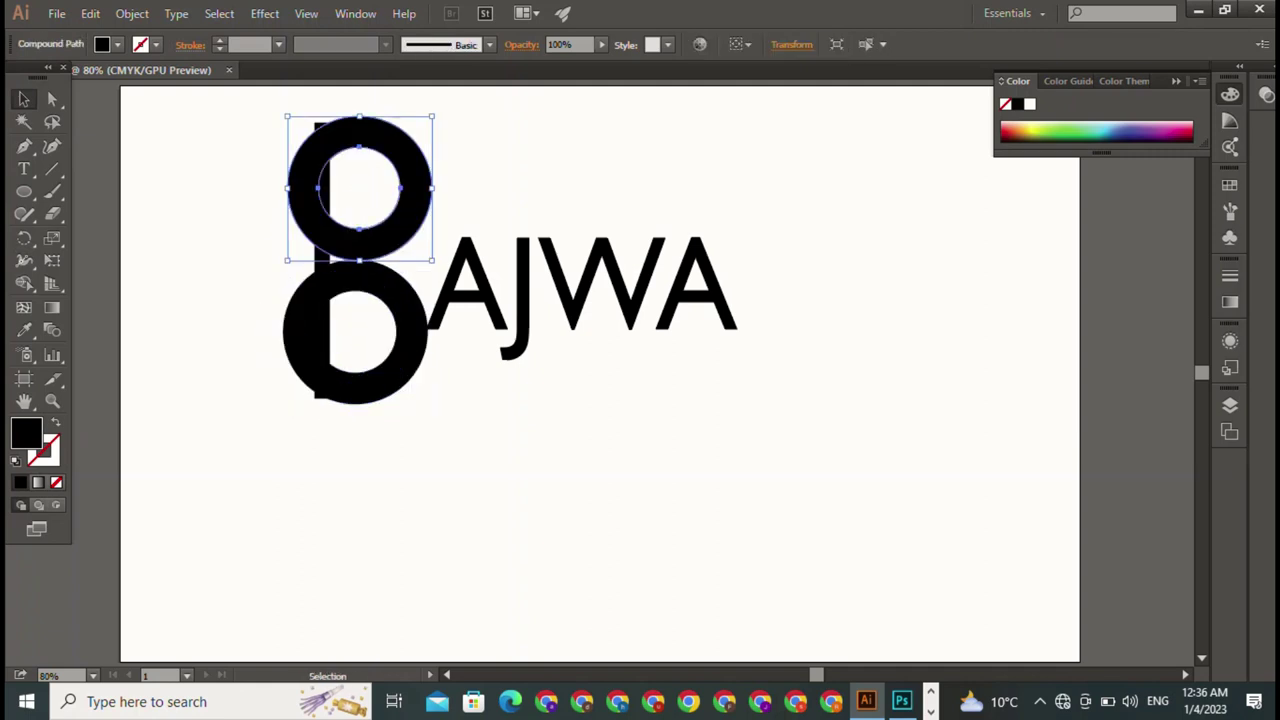
shift+click(355, 390)
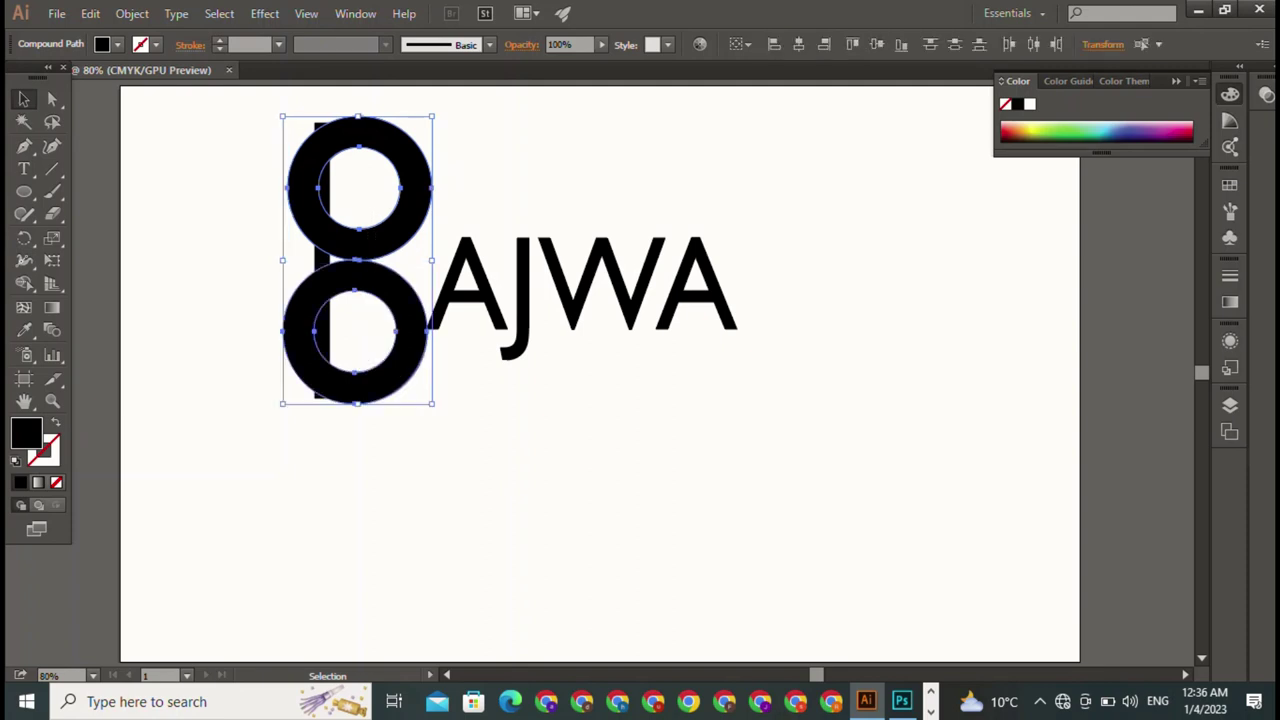
key(ctrl+shift+a)
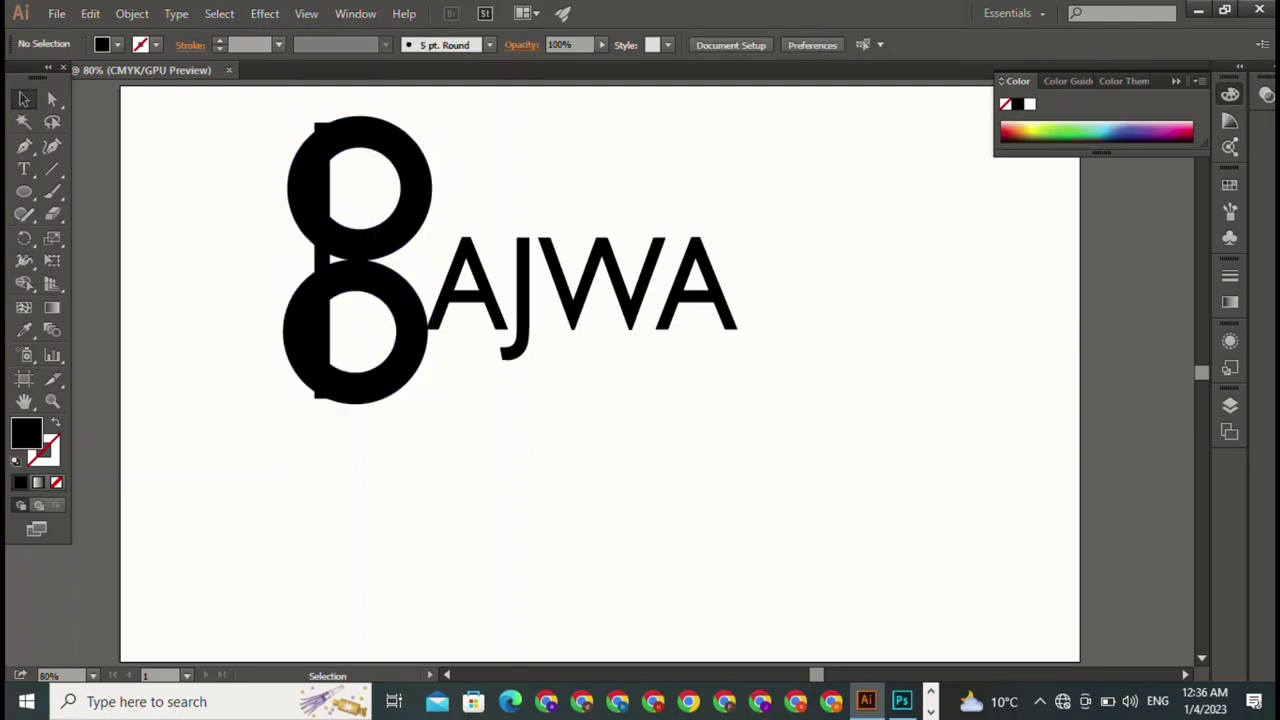
Delete the ring parts left of the stem and merge stem and rings into one B shape
drag(262, 100, 418, 420)
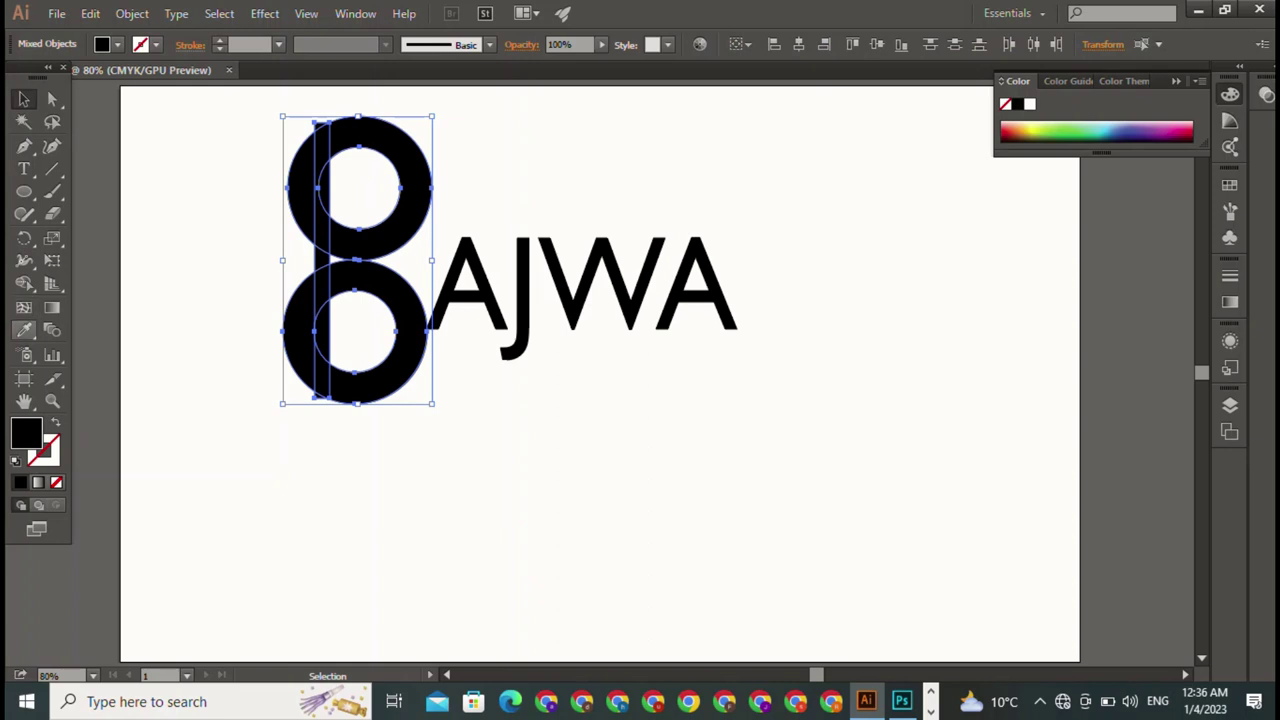
click(24, 284)
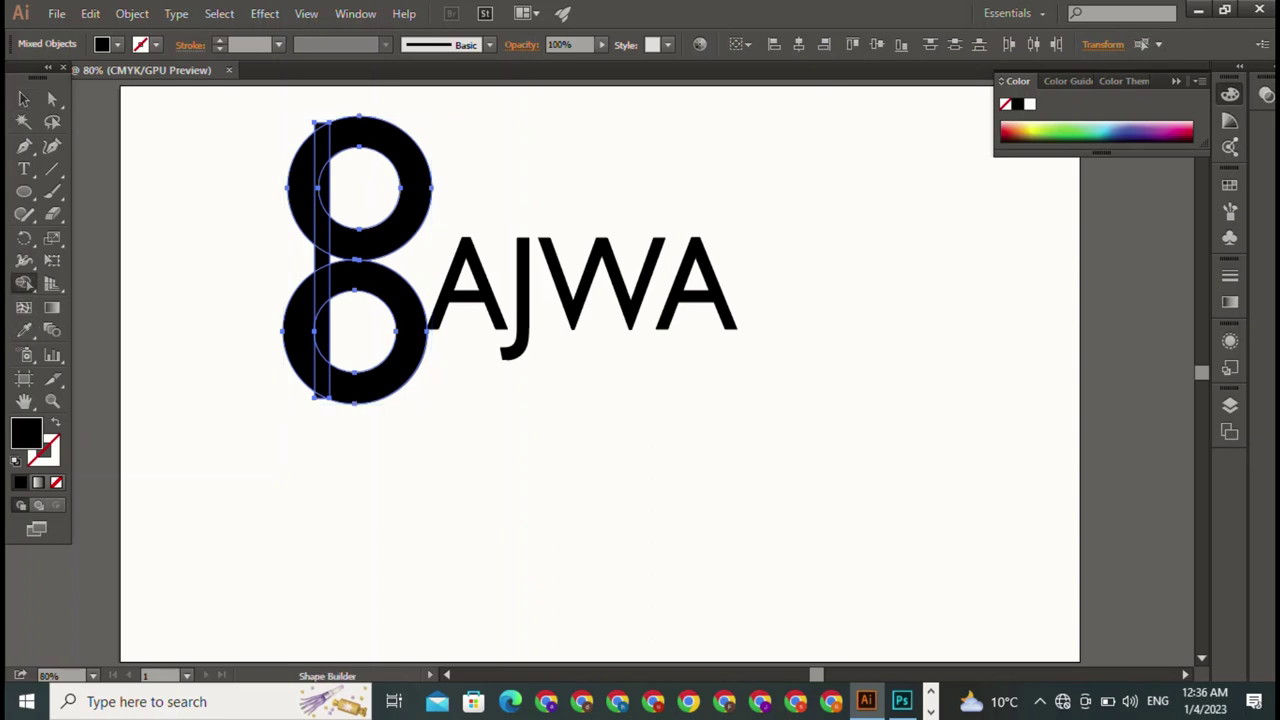
alt+click(300, 185)
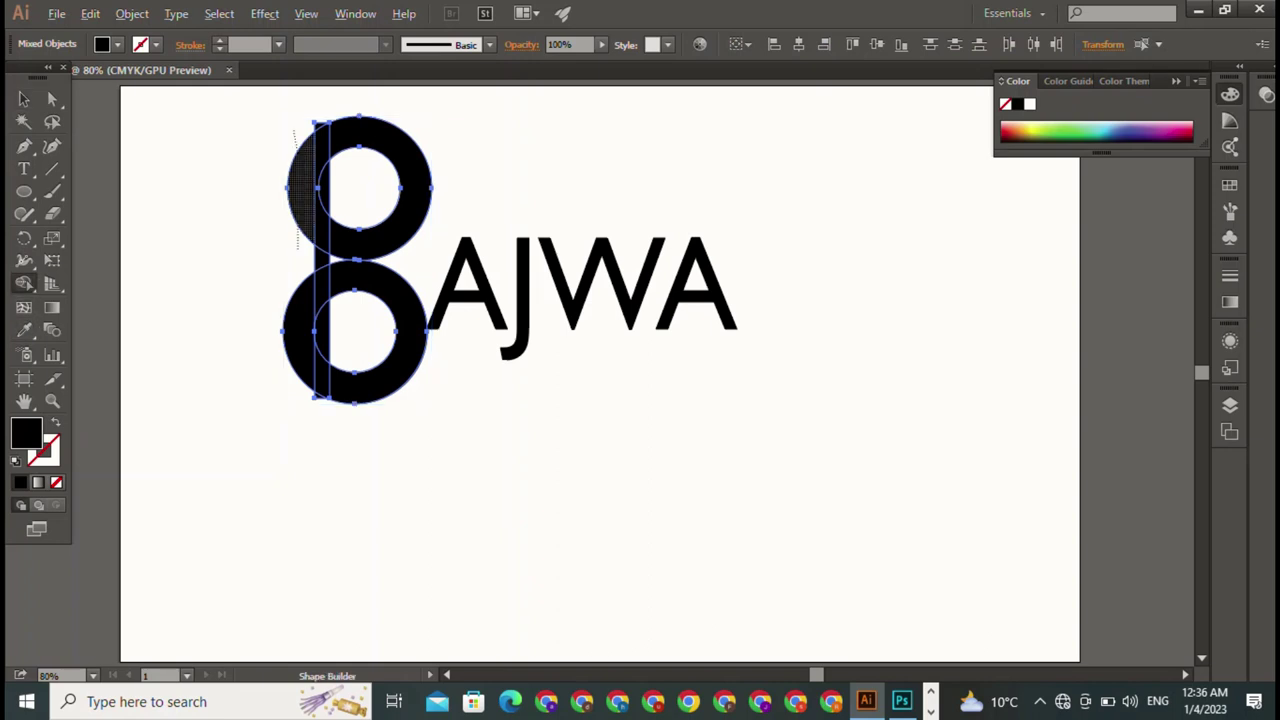
alt+click(298, 330)
drag(322, 140, 322, 390)
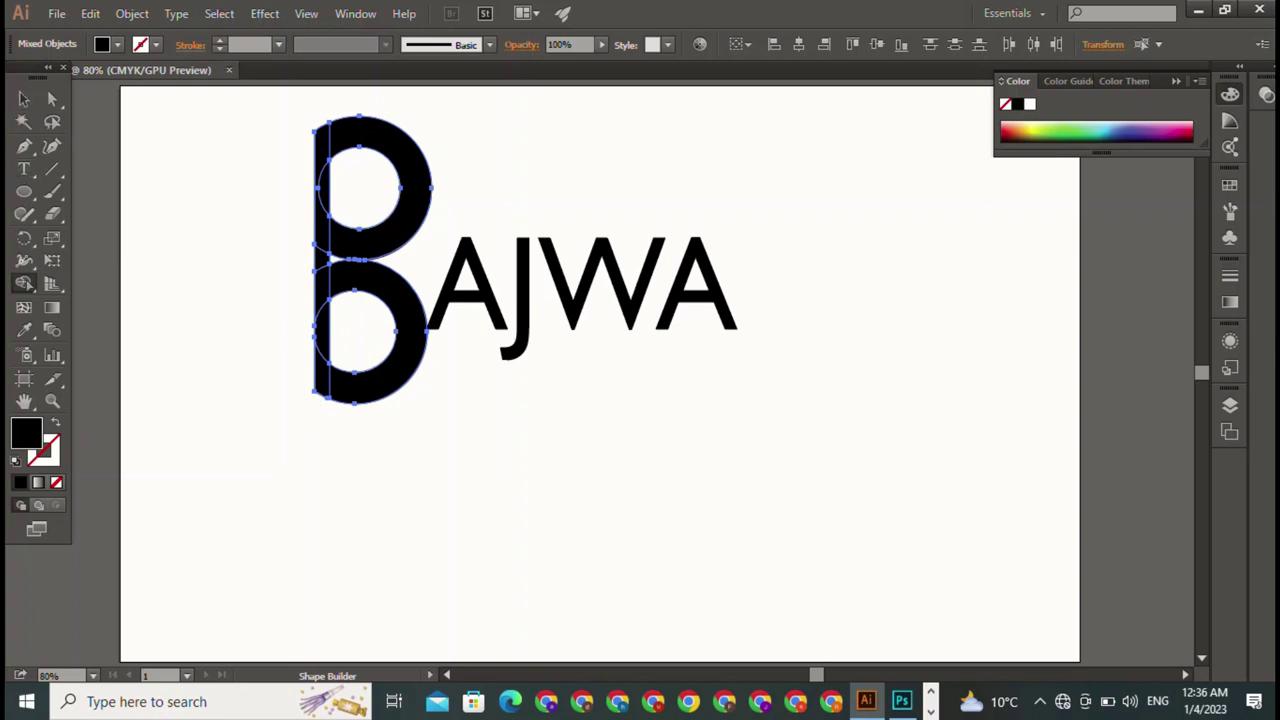
key(v)
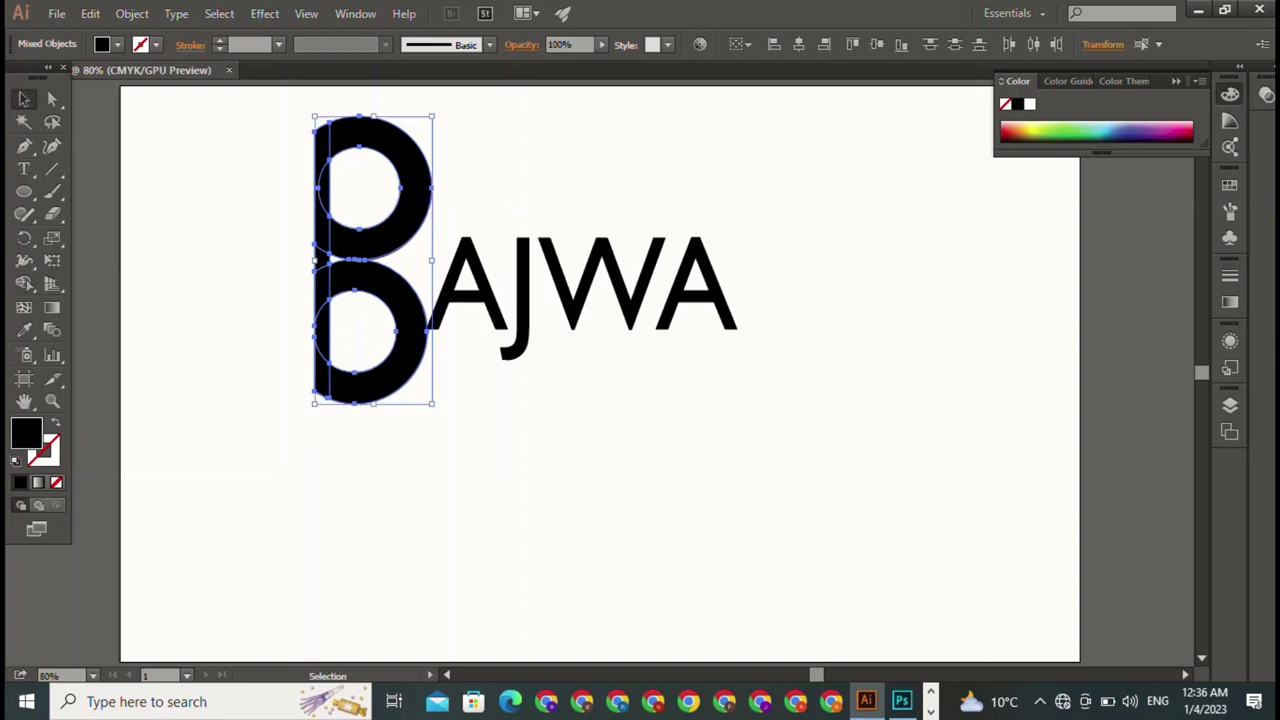
key(ctrl+shift+a)
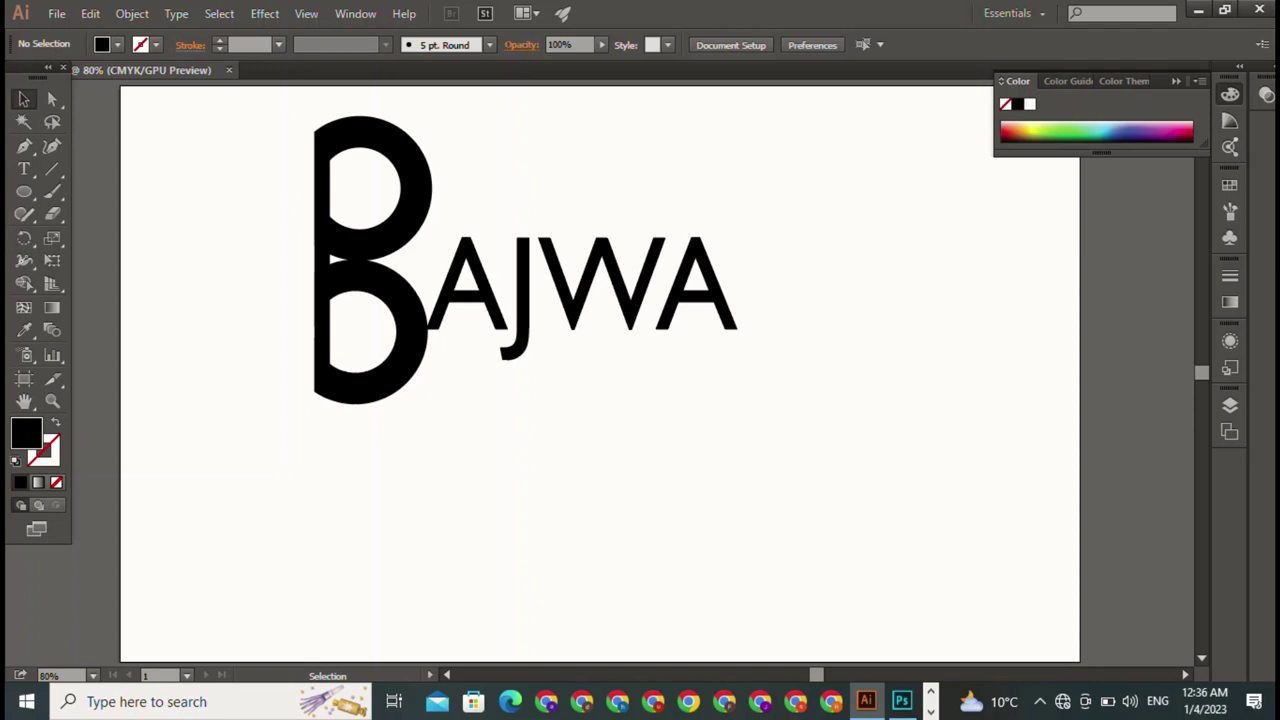
drag(272, 108, 385, 388)
key(a)
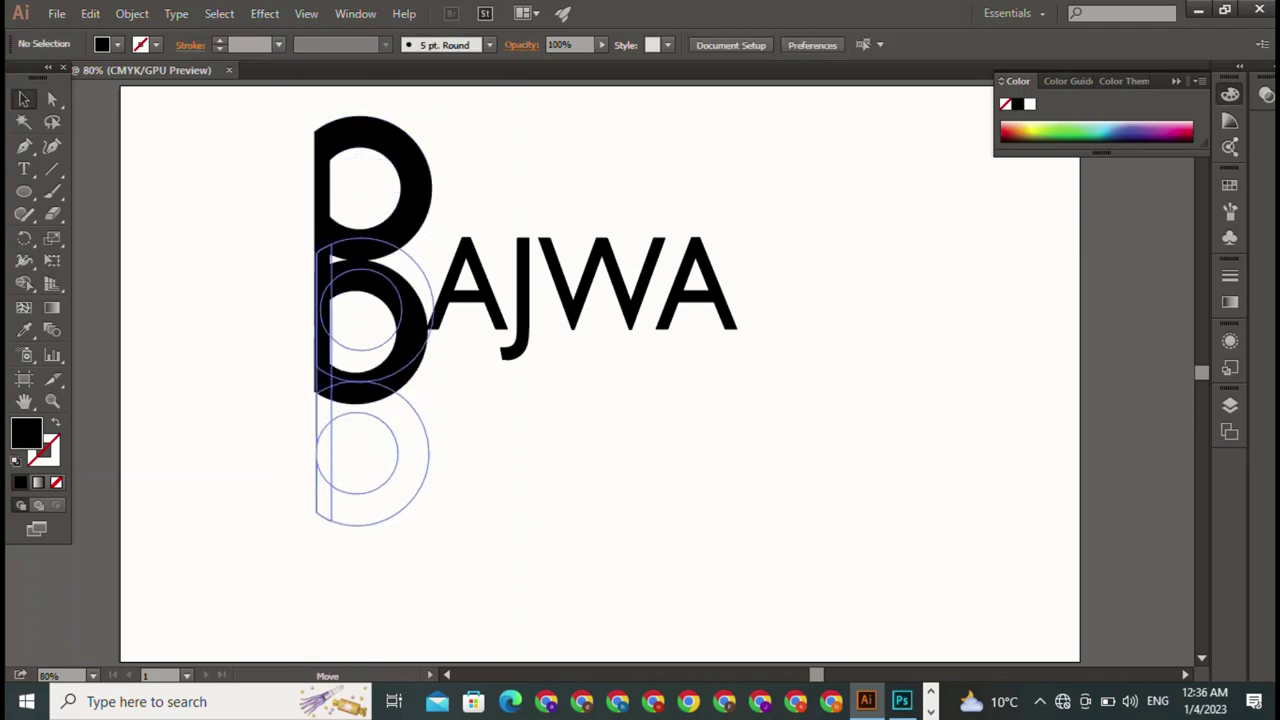
Move the B and AJWA lower and change AJWA's font to Goudy Stout
drag(370, 300, 370, 420)
drag(580, 300, 570, 475)
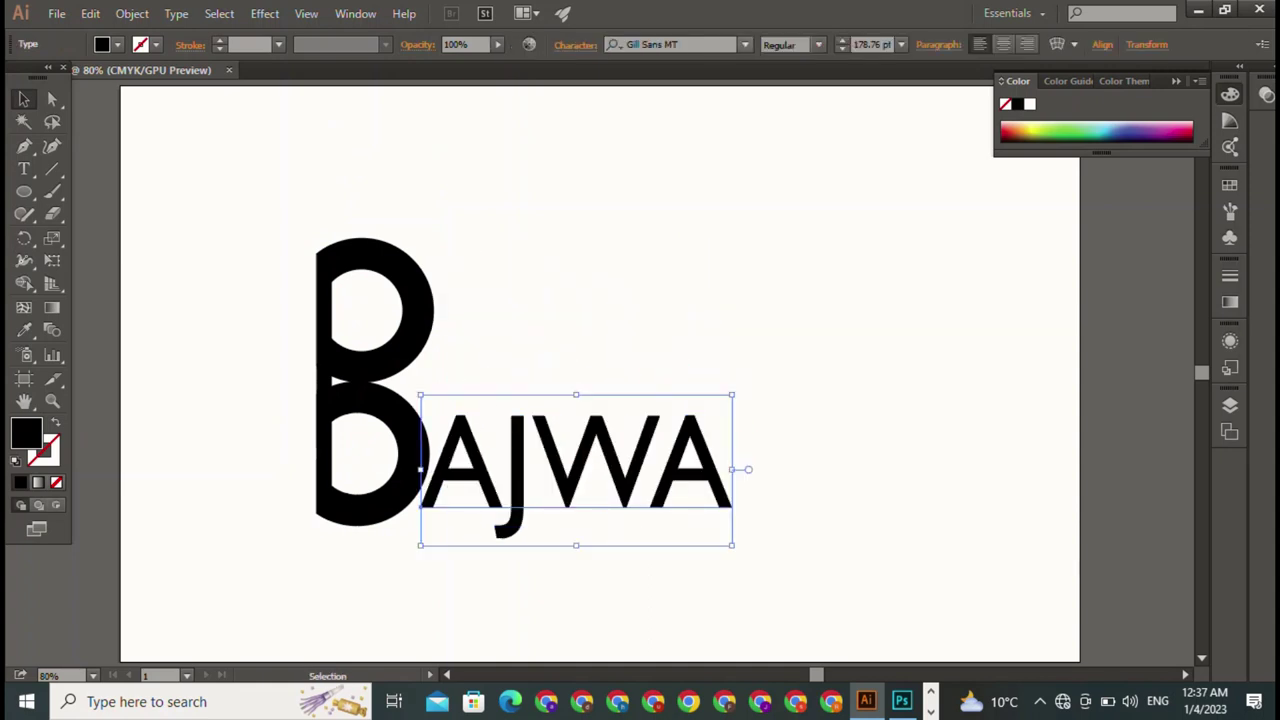
click(745, 44)
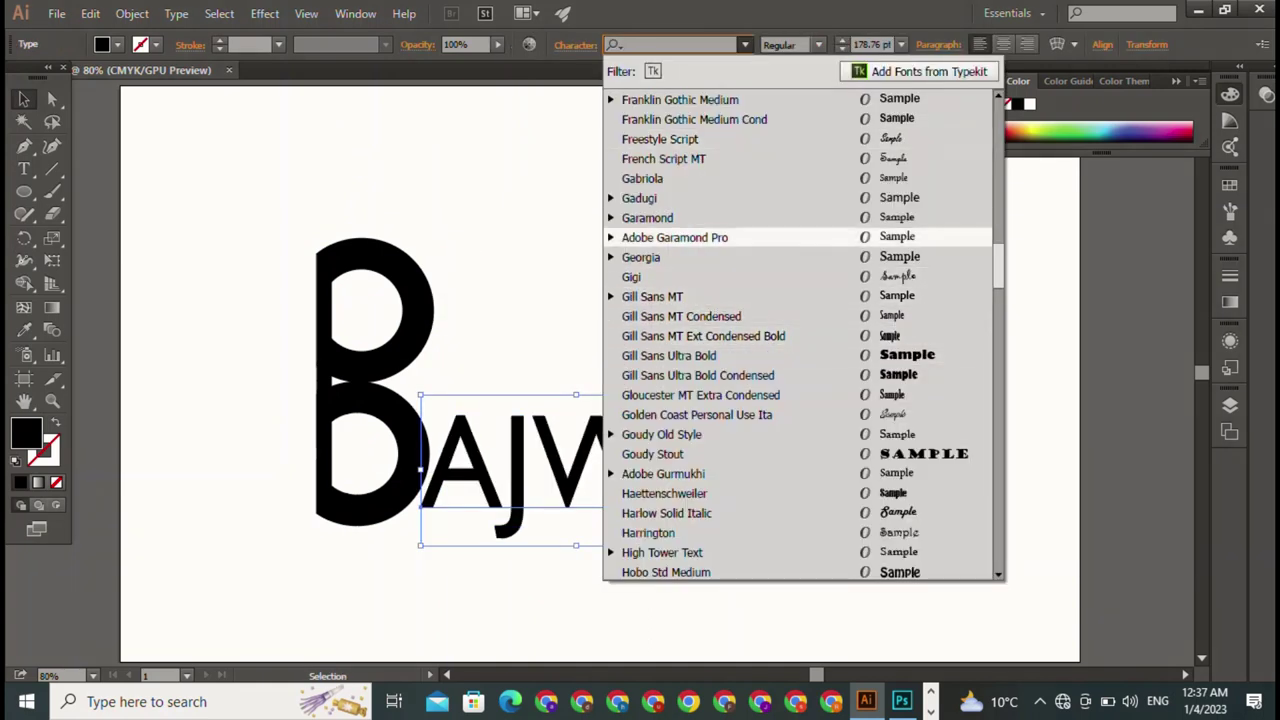
click(660, 139)
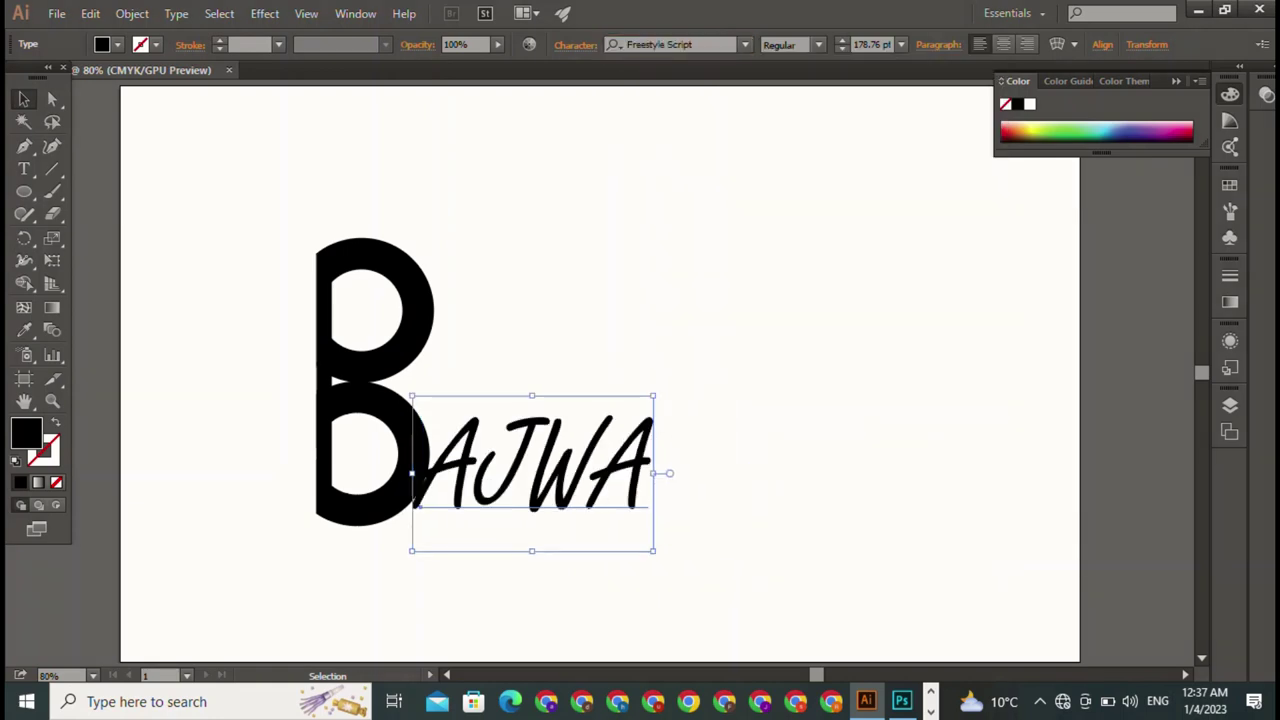
click(745, 44)
click(660, 449)
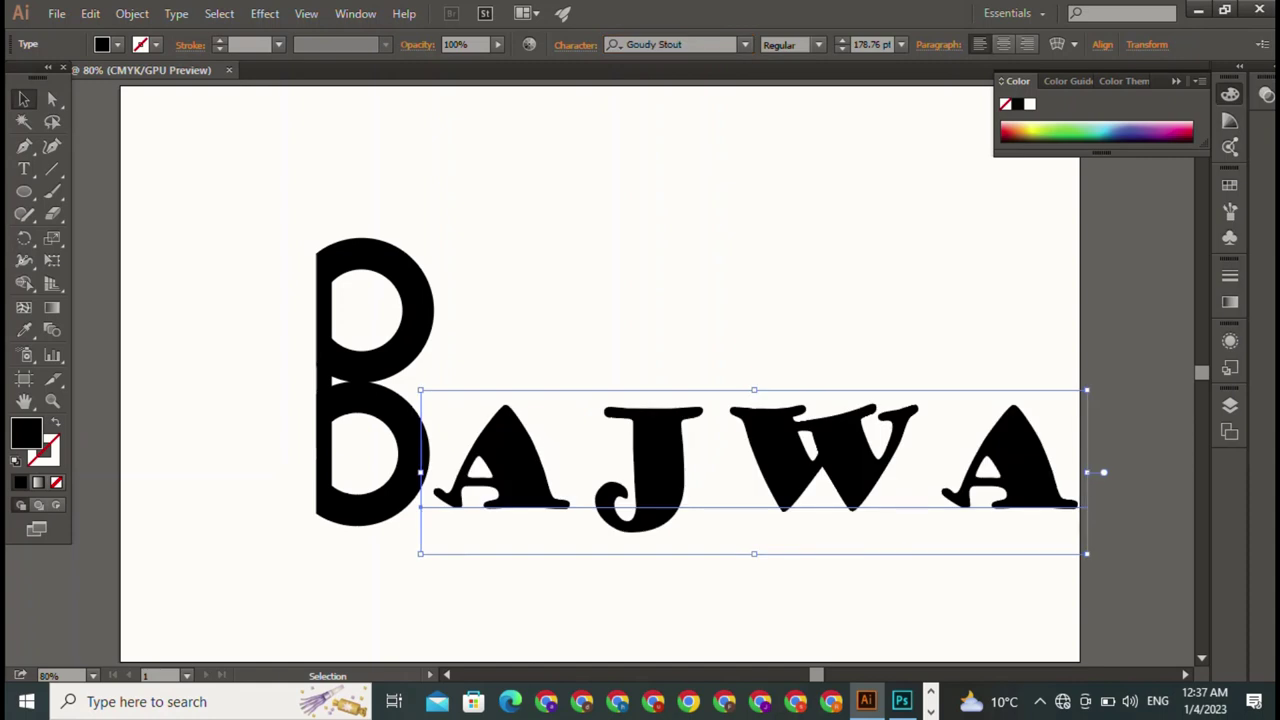
Shrink AJWA to 135.78 pt beside the B and draw a square over the B's upper bowl
drag(1103, 472, 943, 452)
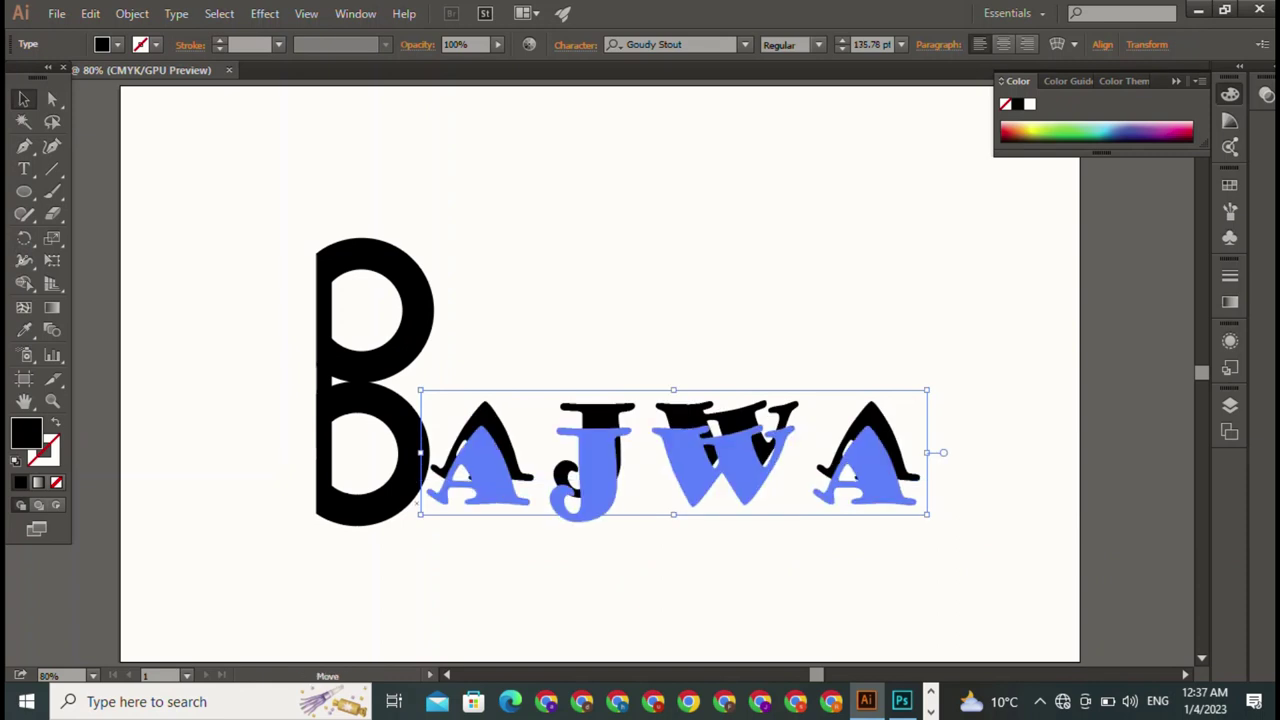
drag(680, 445, 680, 490)
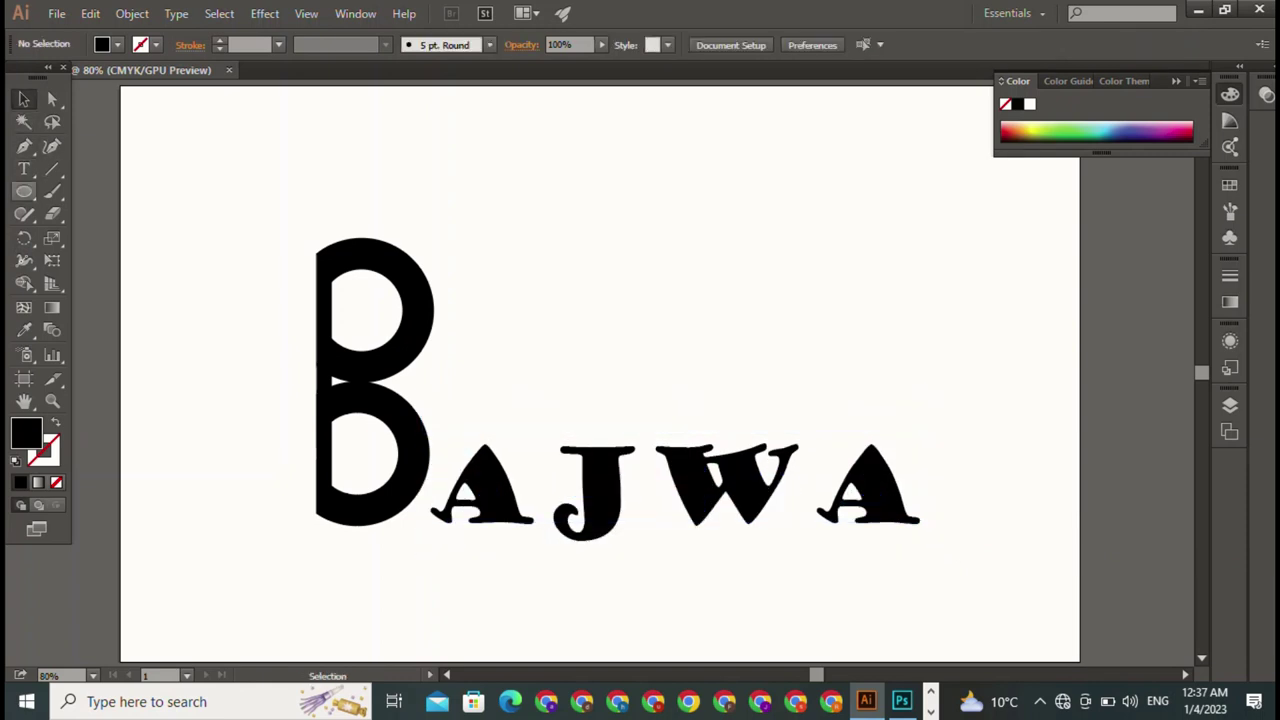
drag(24, 191, 100, 191)
drag(428, 140, 619, 328)
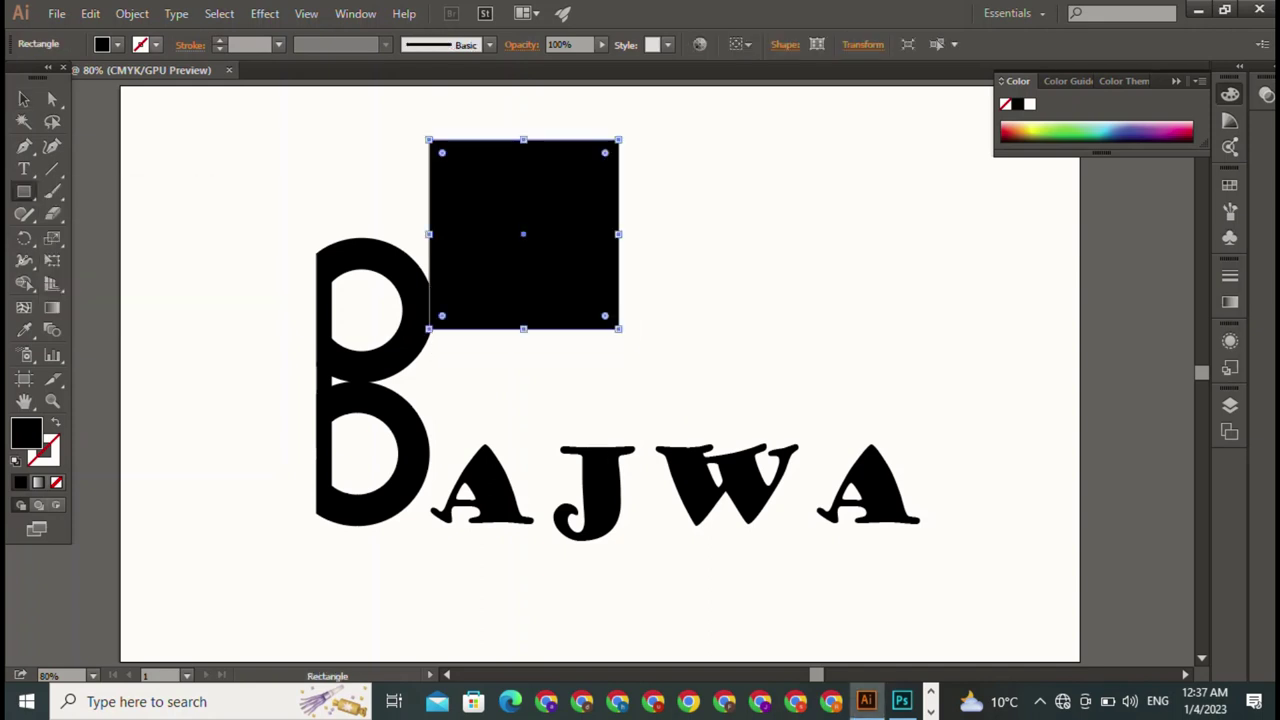
Give the square a black 3 pt stroke, no fill, and a tapered width profile
click(156, 44)
click(56, 76)
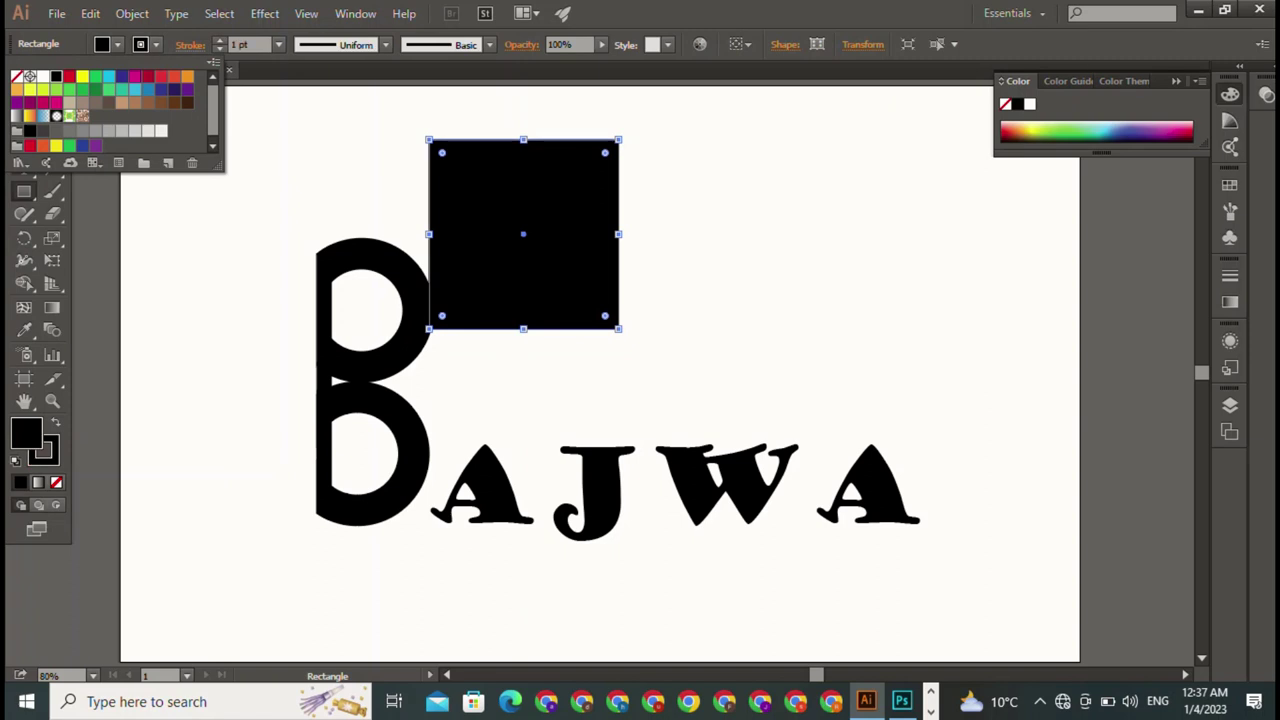
click(117, 44)
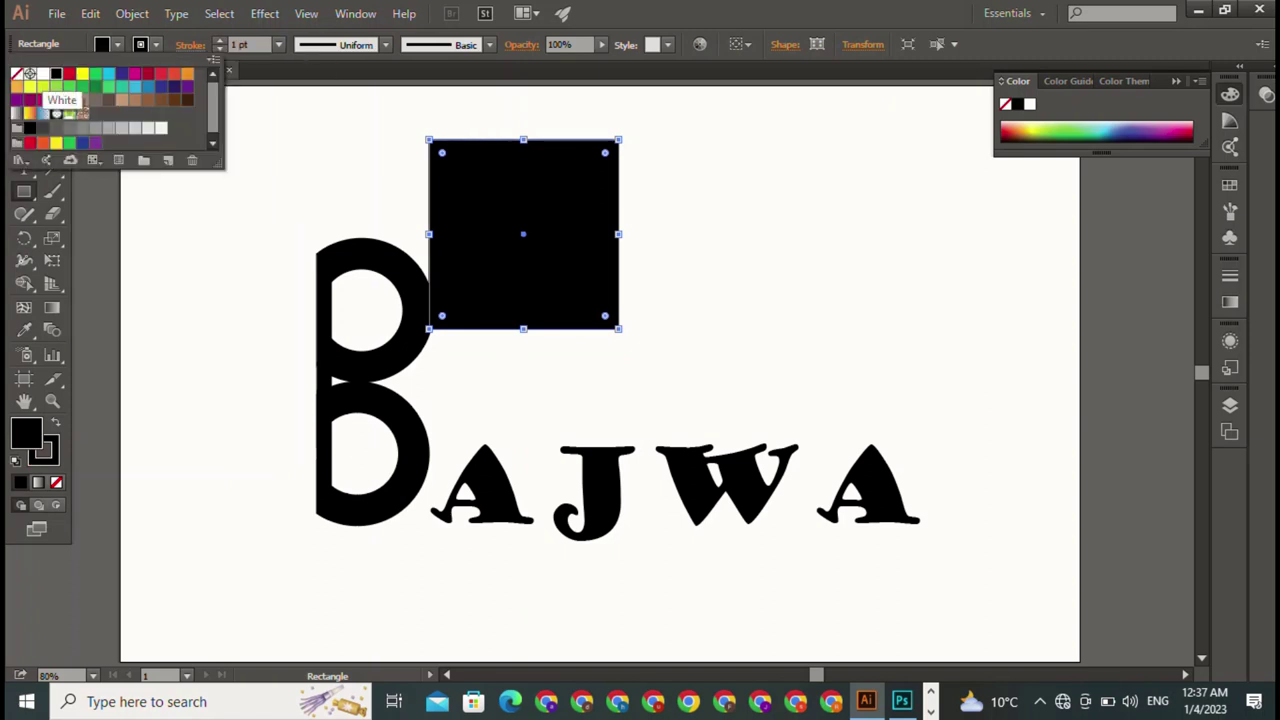
click(16, 74)
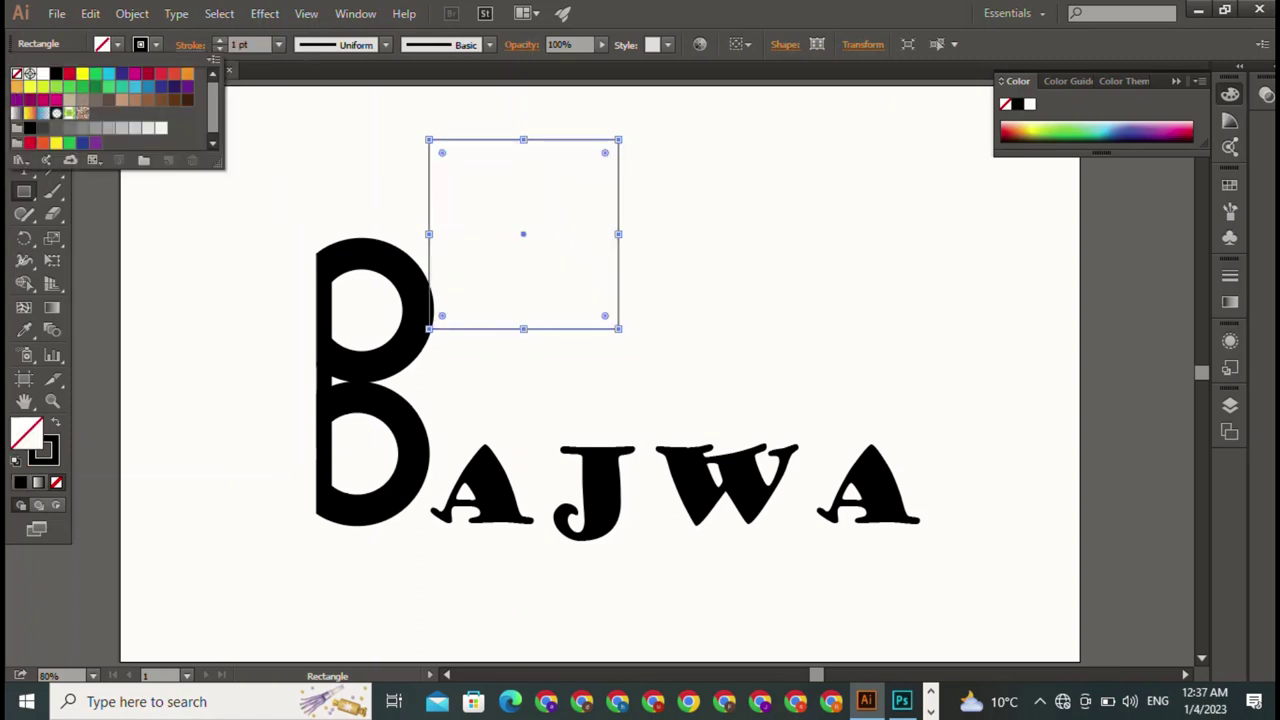
click(219, 40)
click(219, 40)
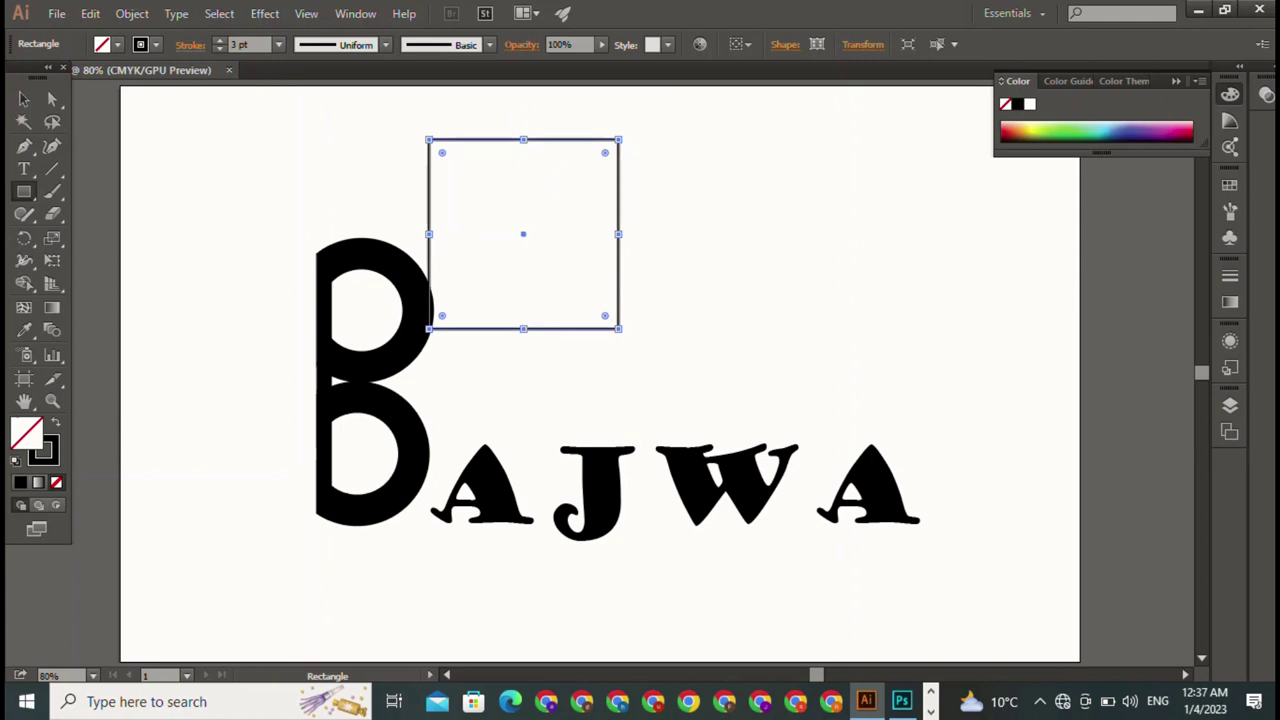
click(385, 44)
click(320, 225)
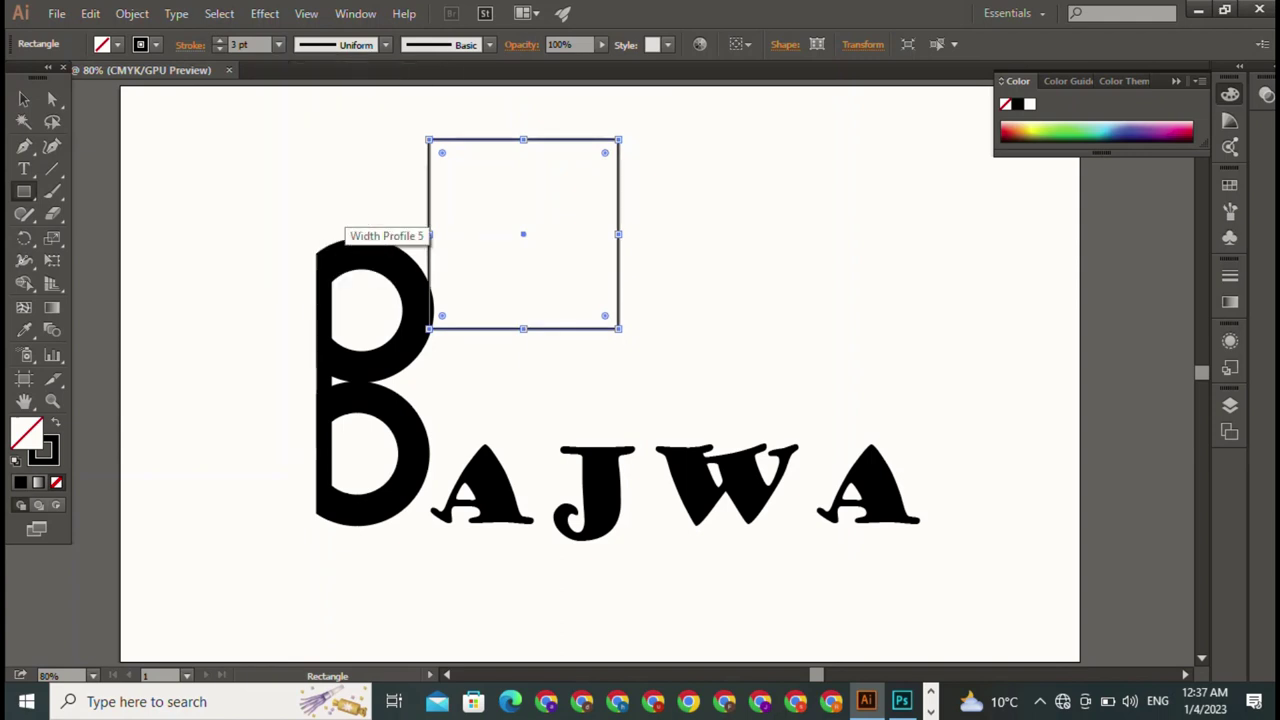
key(v)
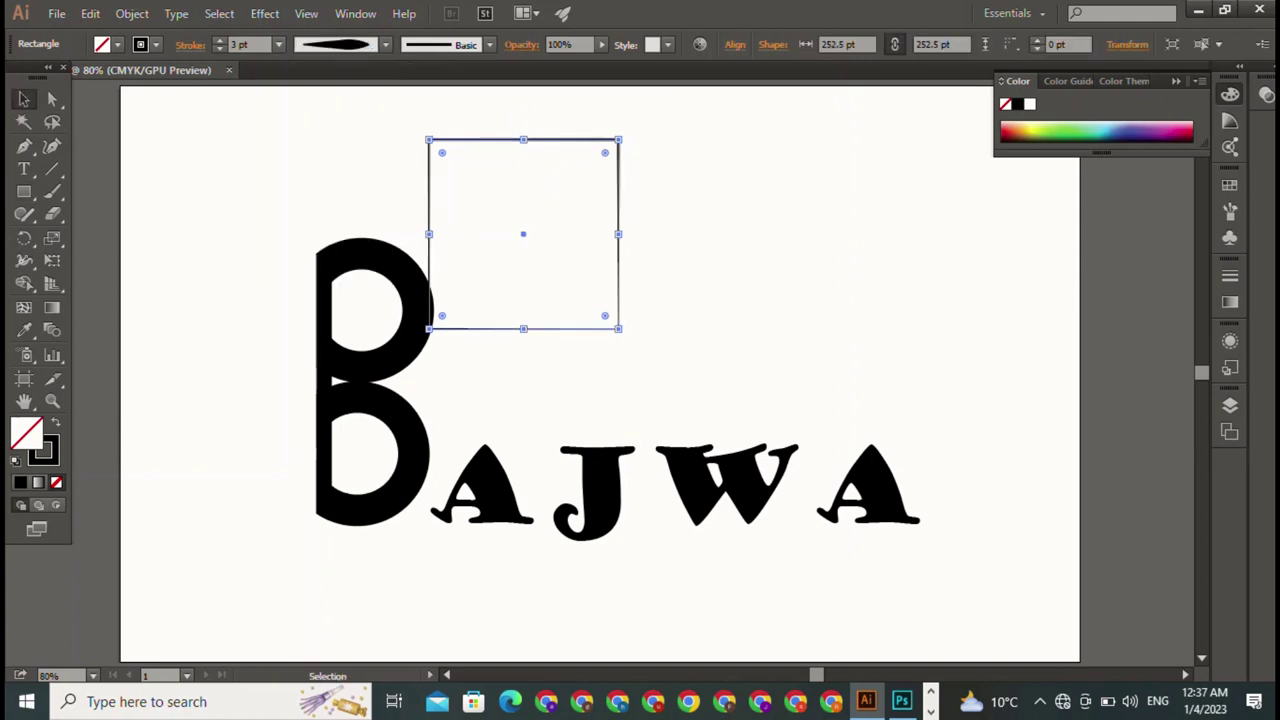
click(547, 465)
click(545, 328)
Duplicate the outlined square and move the copy up and left of the original
drag(539, 209, 547, 233)
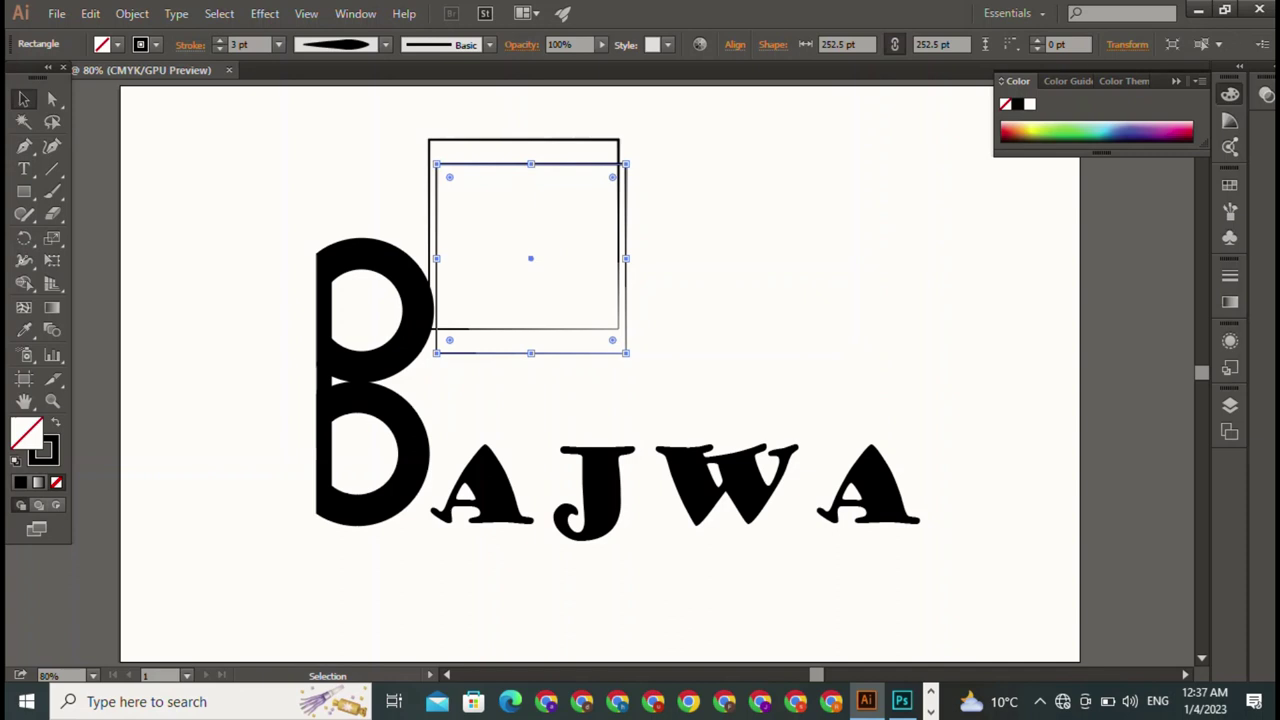
click(530, 258)
mouse_move(530, 258)
mouse_down()
mouse_move(491, 229)
mouse_move(504, 219)
mouse_up()
key(ctrl+shift+a)
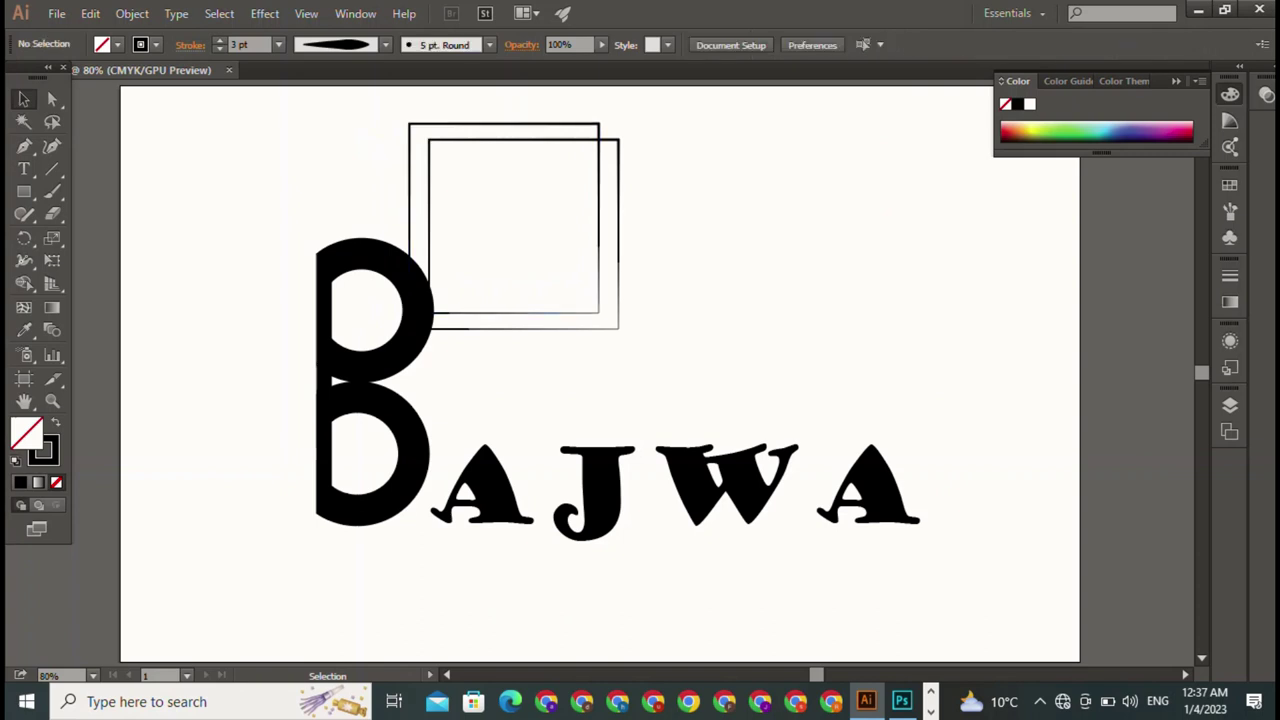
Alt-drag a third copy of the square to the right, overlapping the other two
mouse_move(504, 219)
mouse_down()
mouse_move(556, 218)
mouse_move(543, 218)
mouse_up()
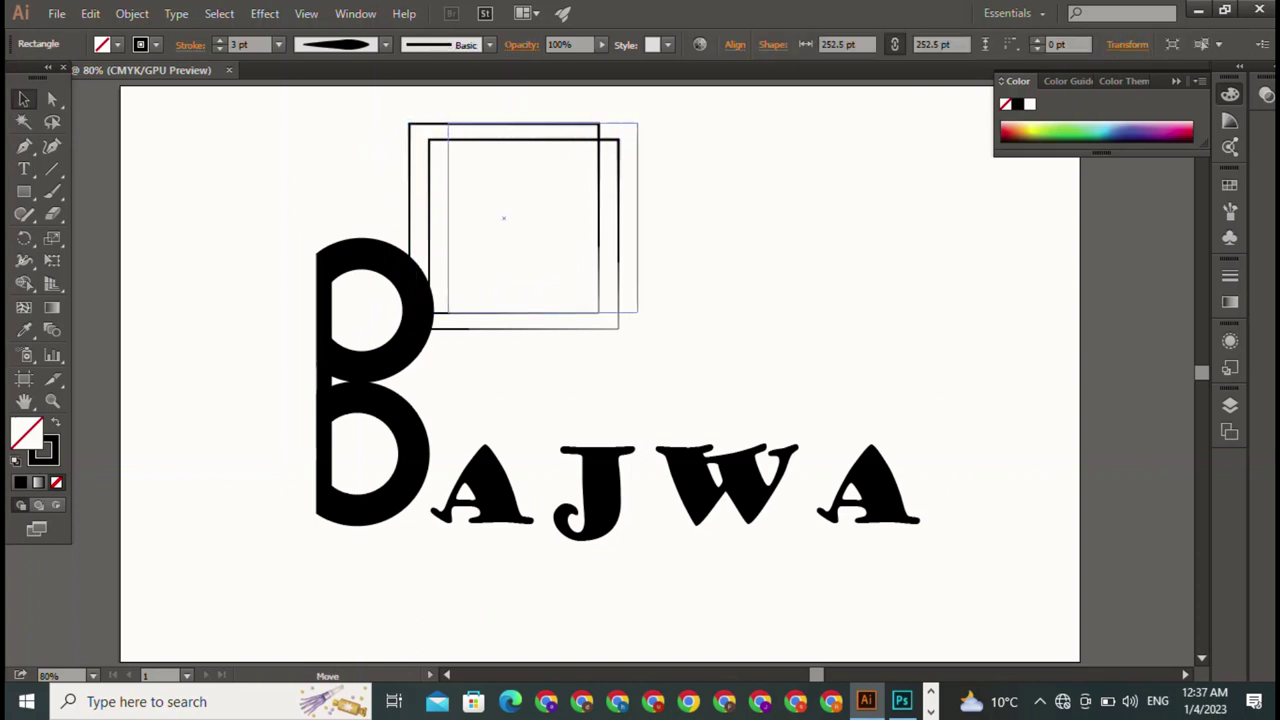
key(alt)
drag(543, 218, 543, 218)
key(ctrl+shift+a)
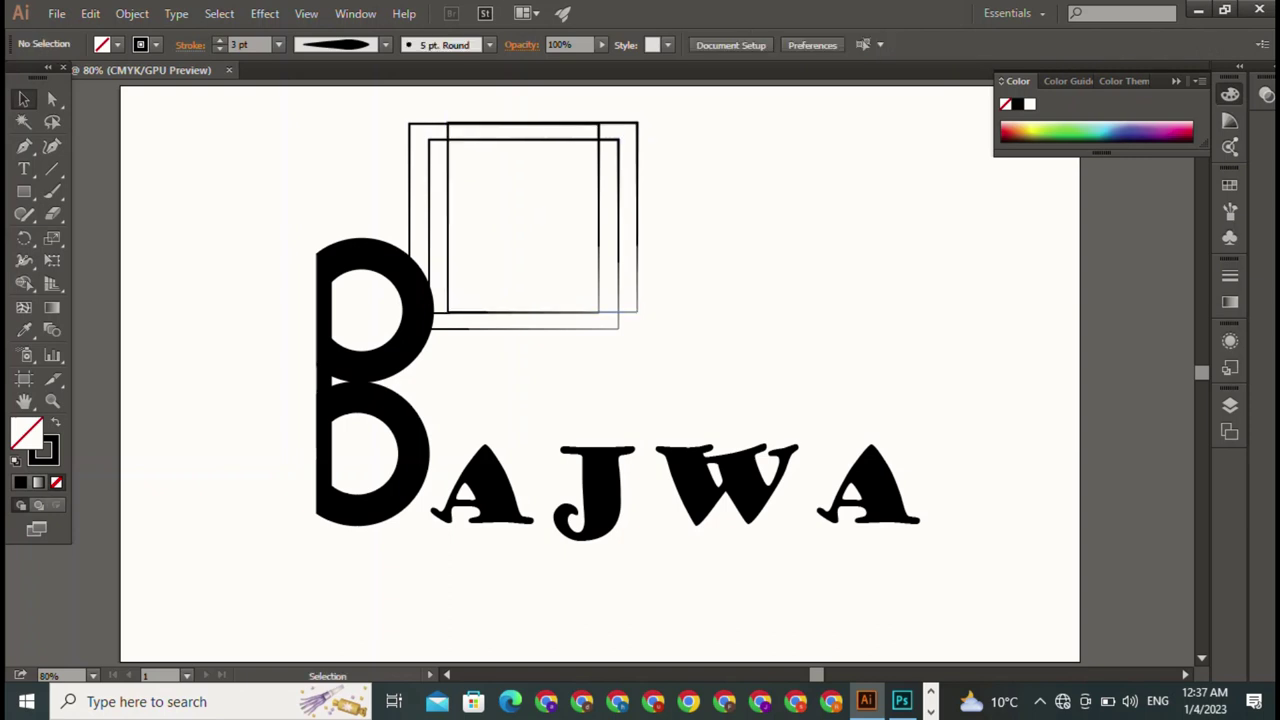
Marquee-select the squares and B, then the three squares, then the whole BAJWA lettering
drag(480, 136, 376, 188)
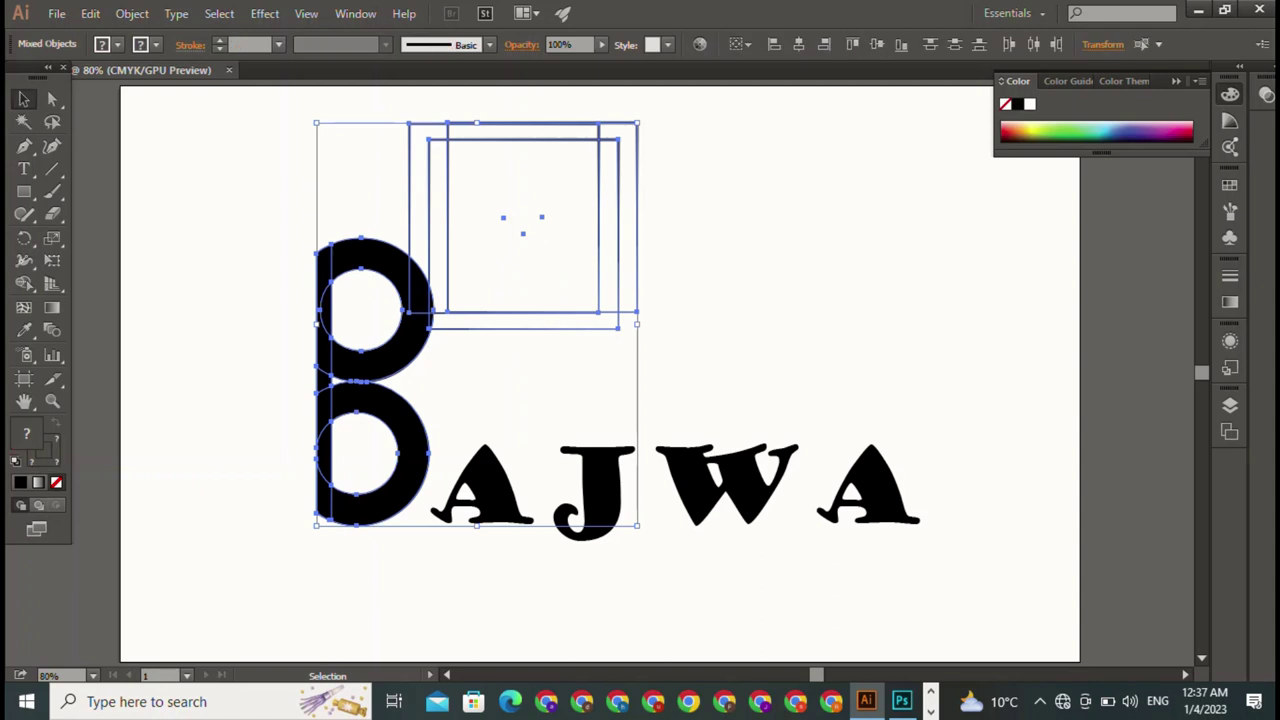
key(ctrl+shift+a)
drag(701, 128, 556, 189)
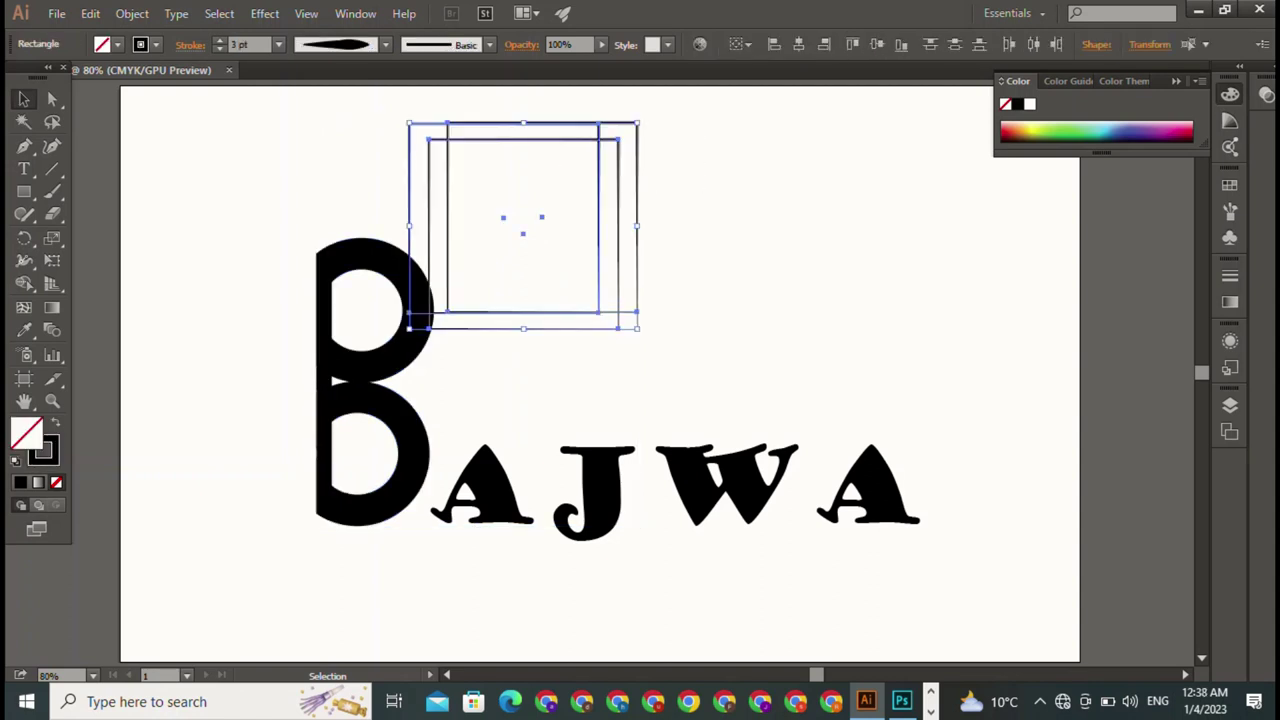
key(ctrl+shift+a)
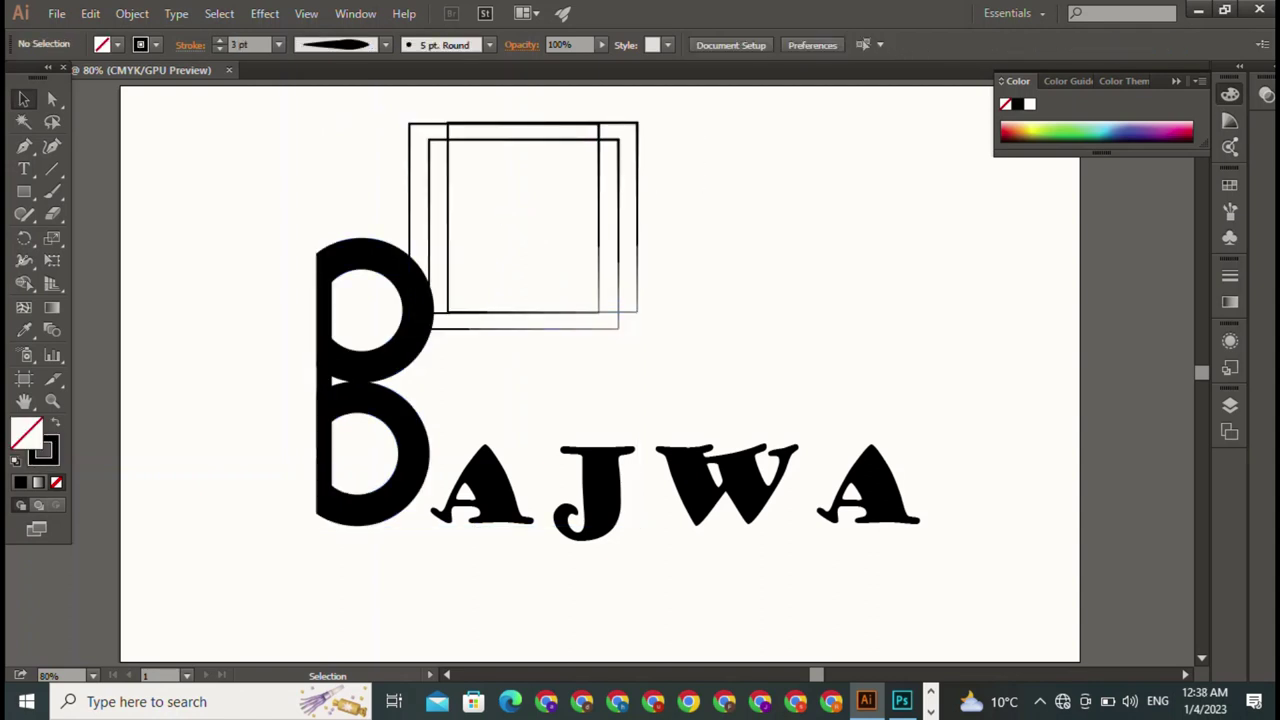
drag(251, 389, 783, 594)
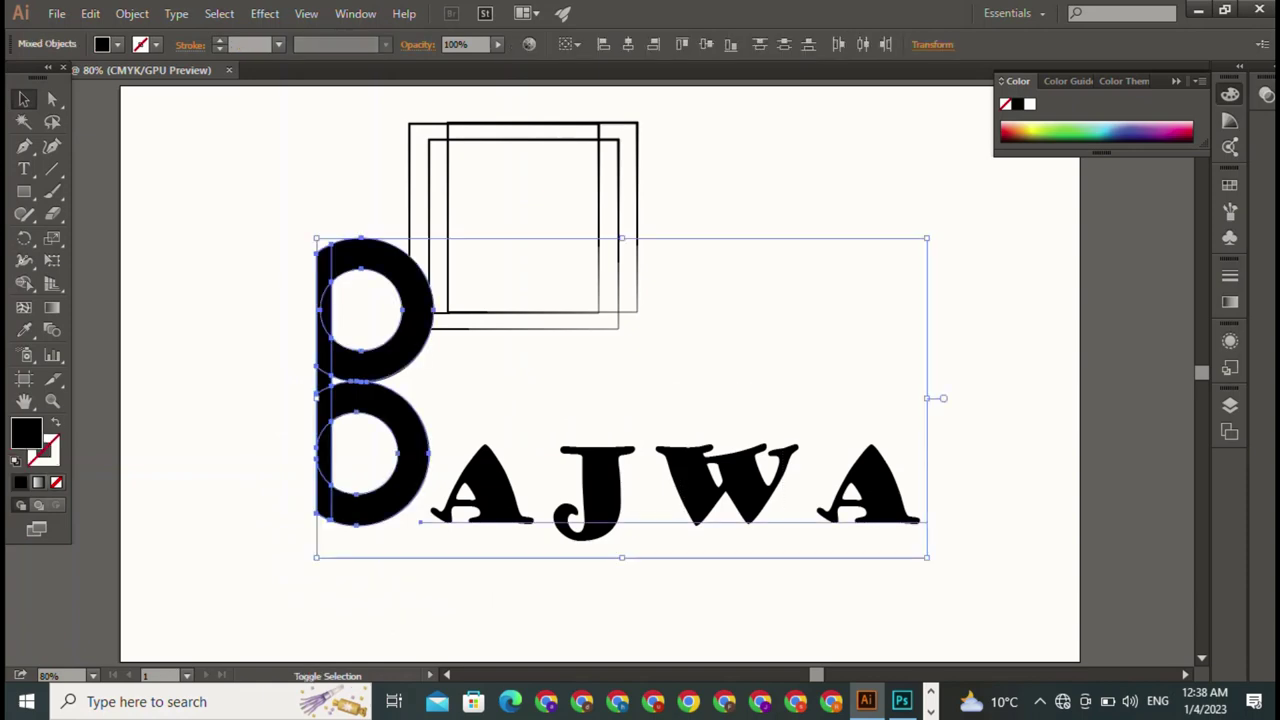
Scale the BAJWA lettering down to a small size and move it inside the squares
drag(926, 239, 460, 483)
drag(388, 540, 530, 240)
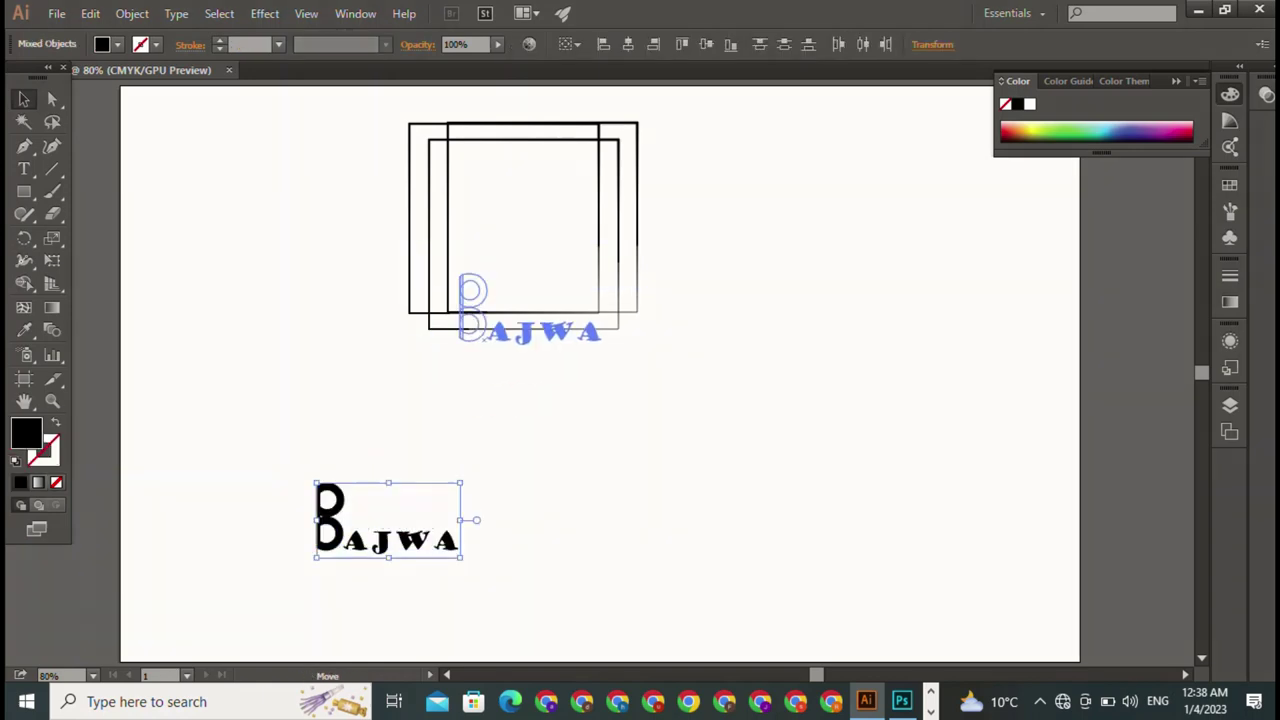
key(ctrl+shift+a)
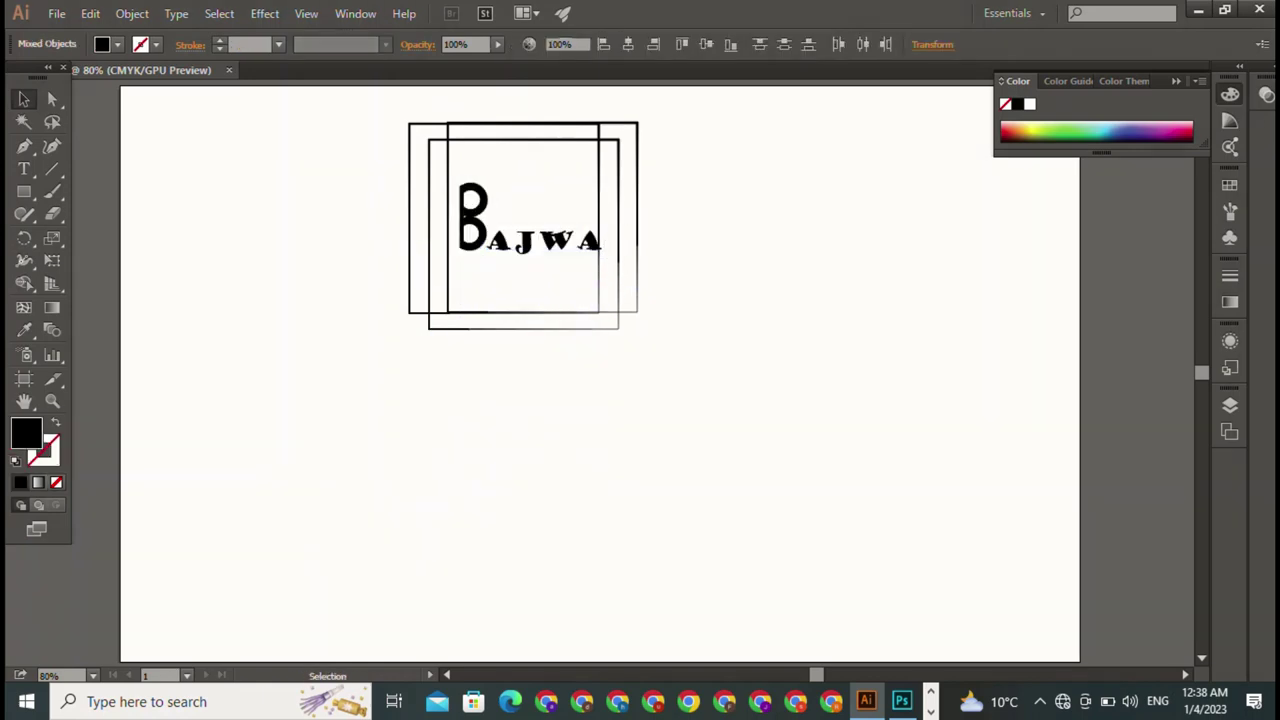
mouse_move(473, 215)
mouse_down()
mouse_move(474, 228)
mouse_move(473, 214)
mouse_up()
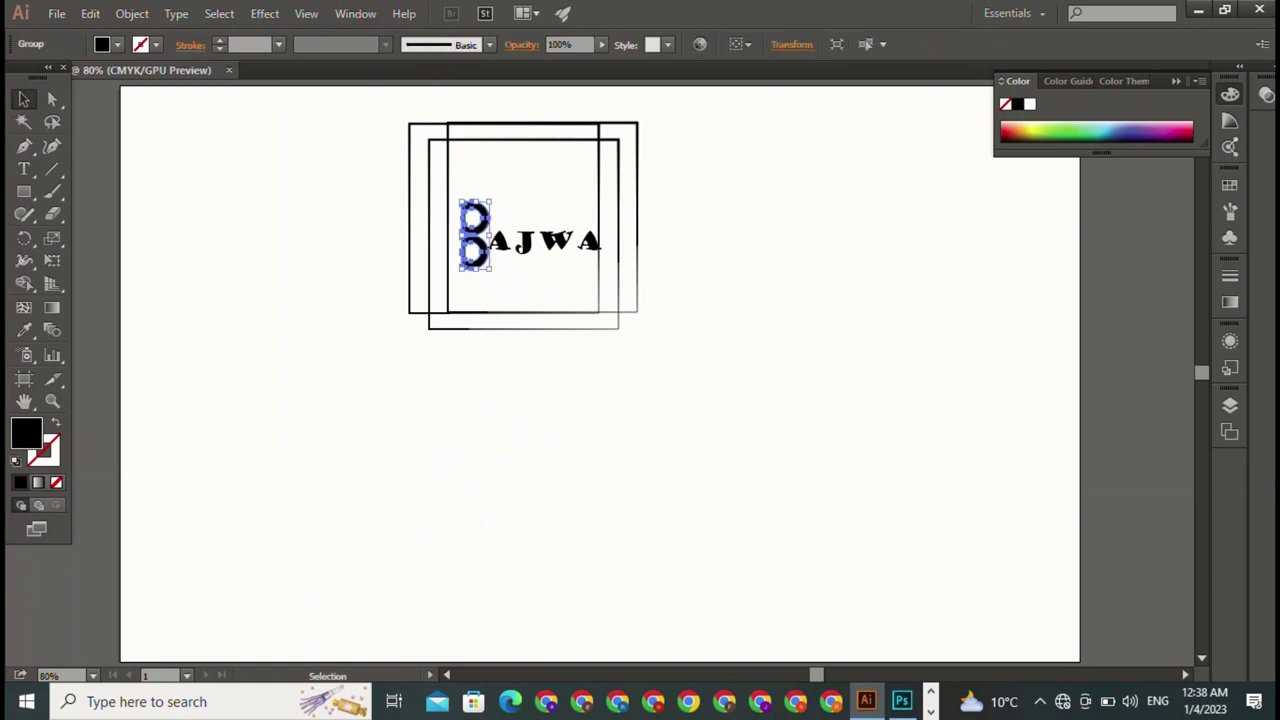
key(ctrl+shift+a)
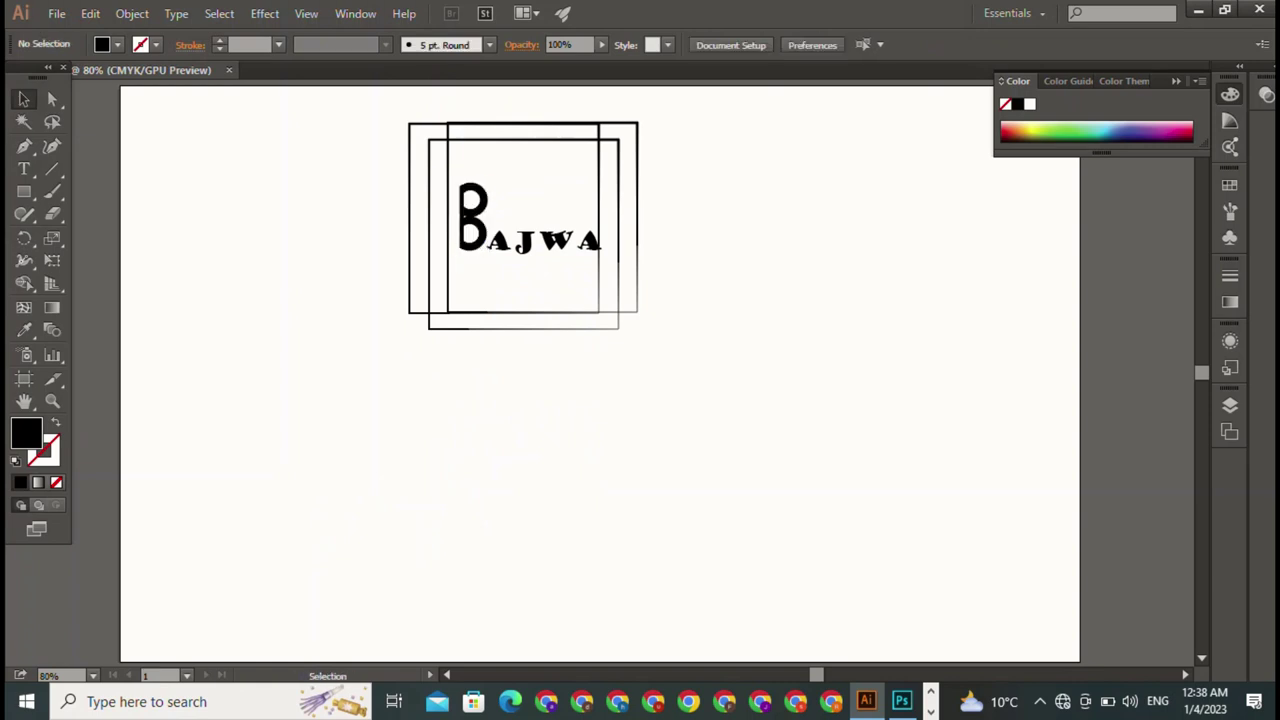
Select the AJWA text and the B together, enlarge them slightly, and lower them inside the frame
key(ctrl+a)
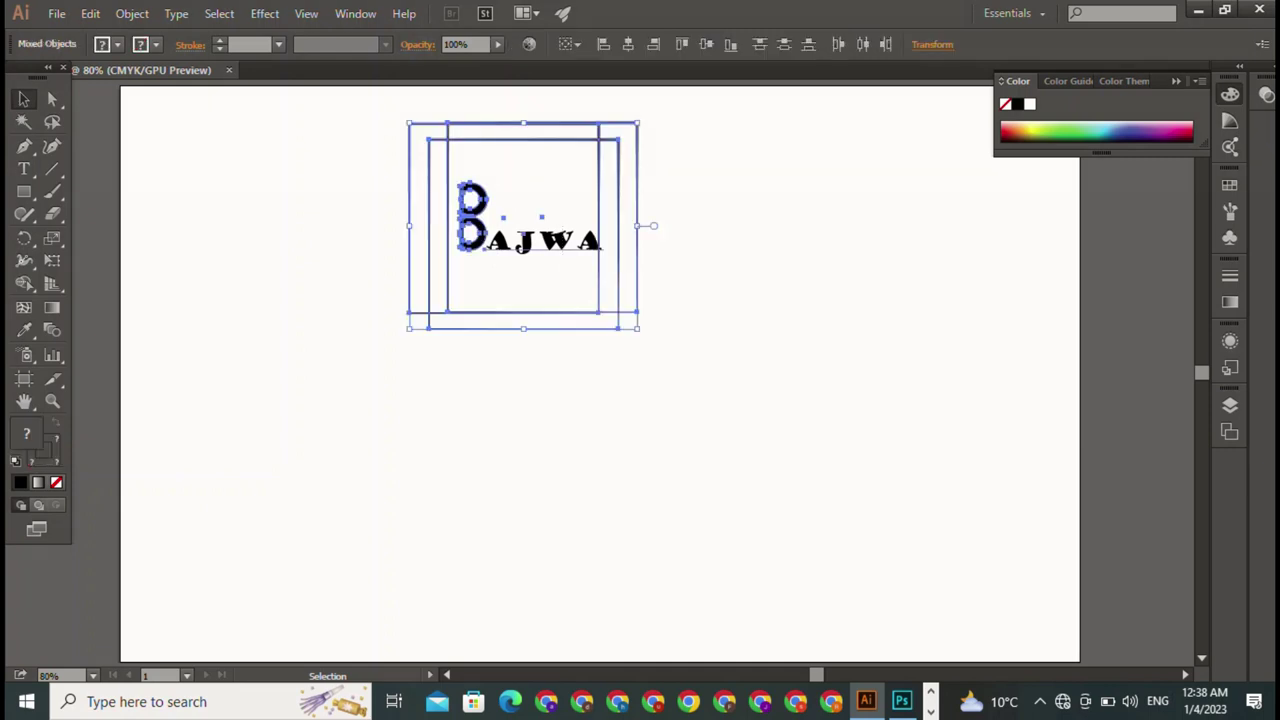
key(ctrl+shift+a)
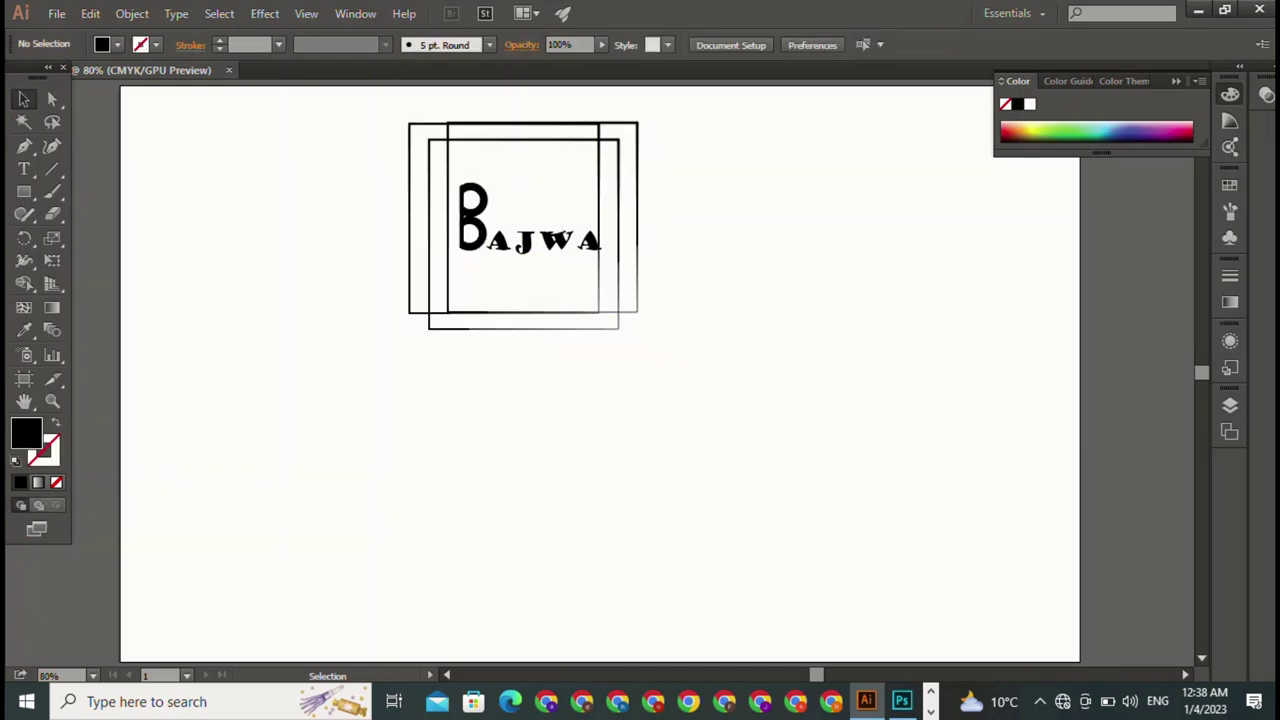
click(543, 241)
key(shift)
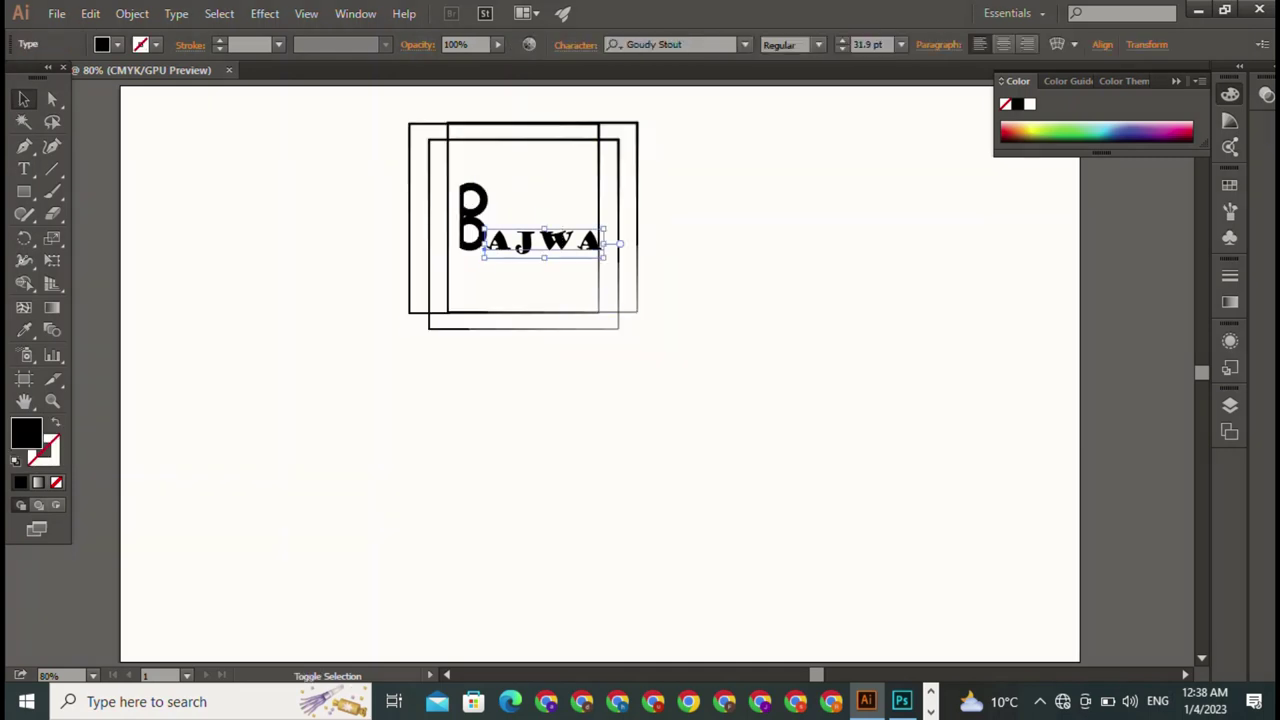
shift+click(472, 216)
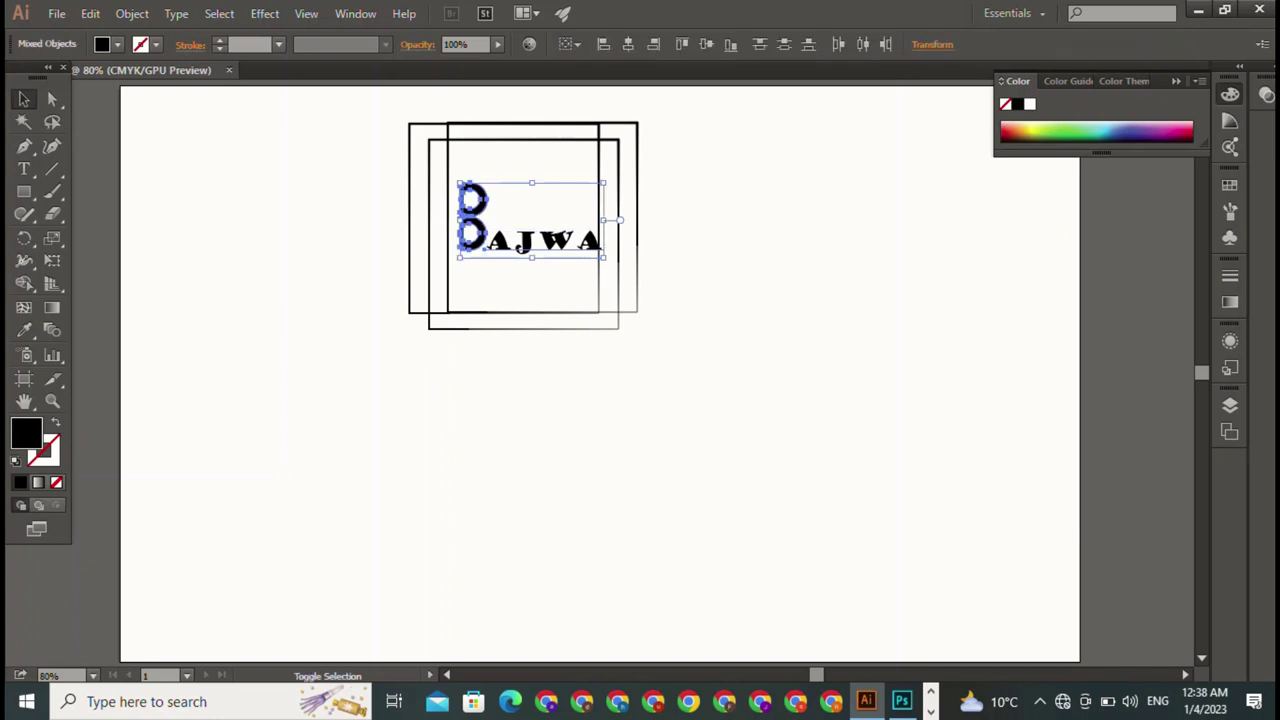
mouse_move(604, 183)
mouse_down()
mouse_move(616, 175)
mouse_move(599, 186)
mouse_up()
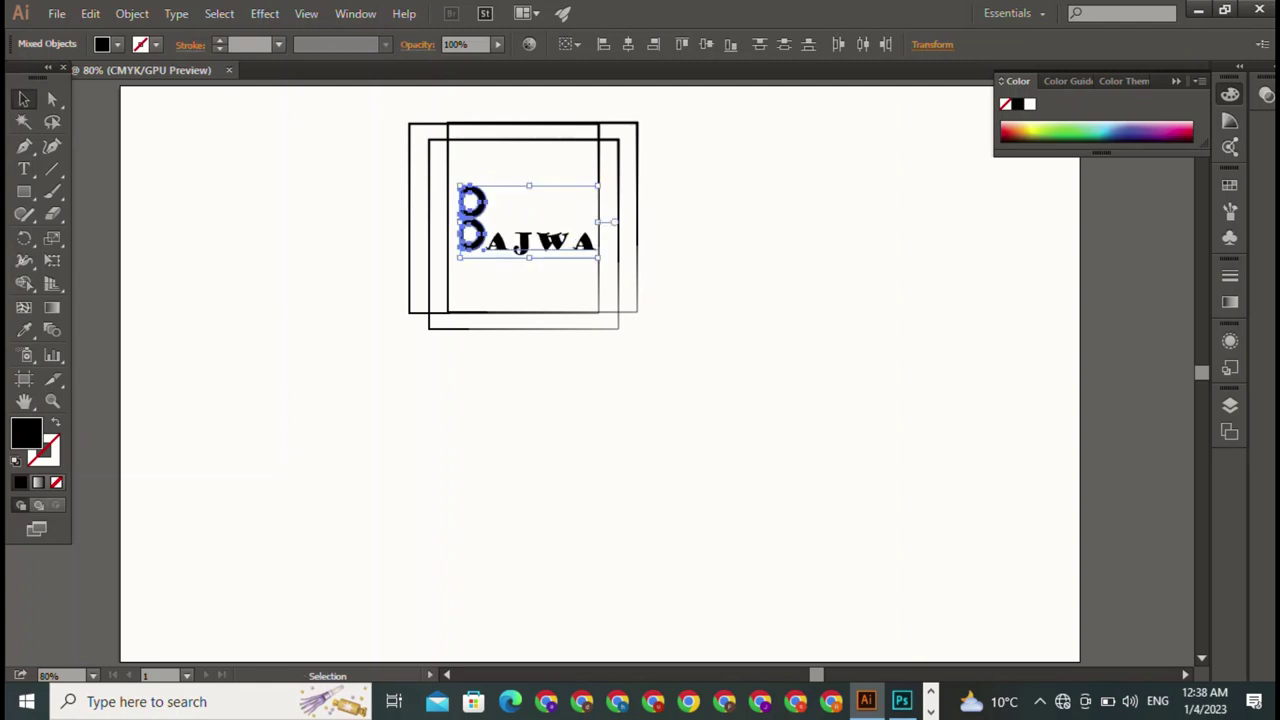
drag(540, 240, 538, 266)
key(ctrl+shift+a)
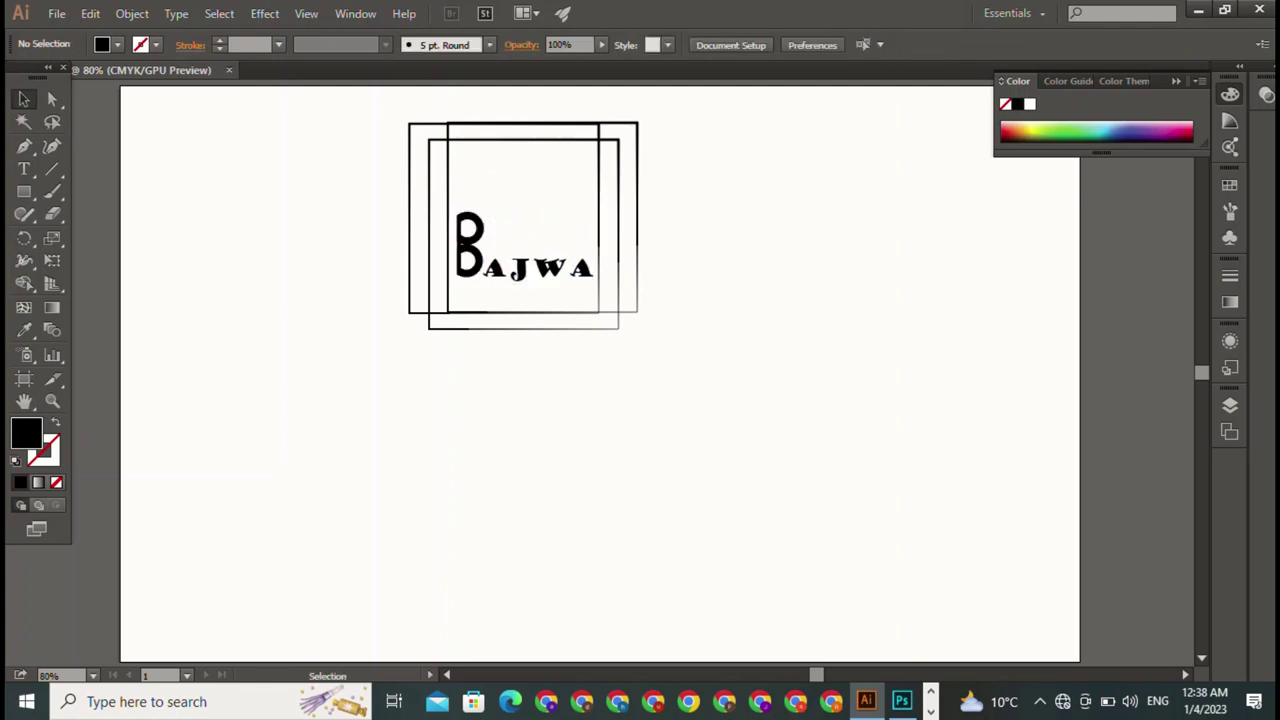
Select the whole framed logo and move it down toward the page centre
drag(395, 112, 657, 371)
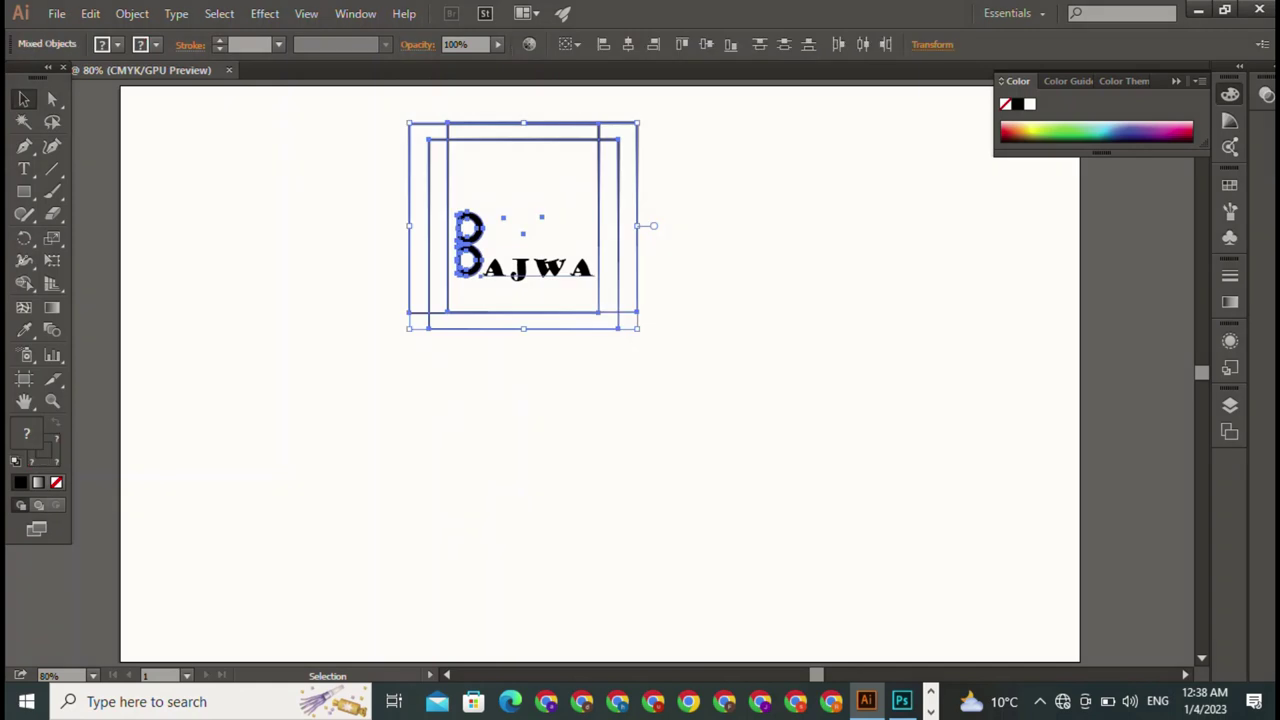
drag(520, 268, 525, 426)
key(ctrl+shift+a)
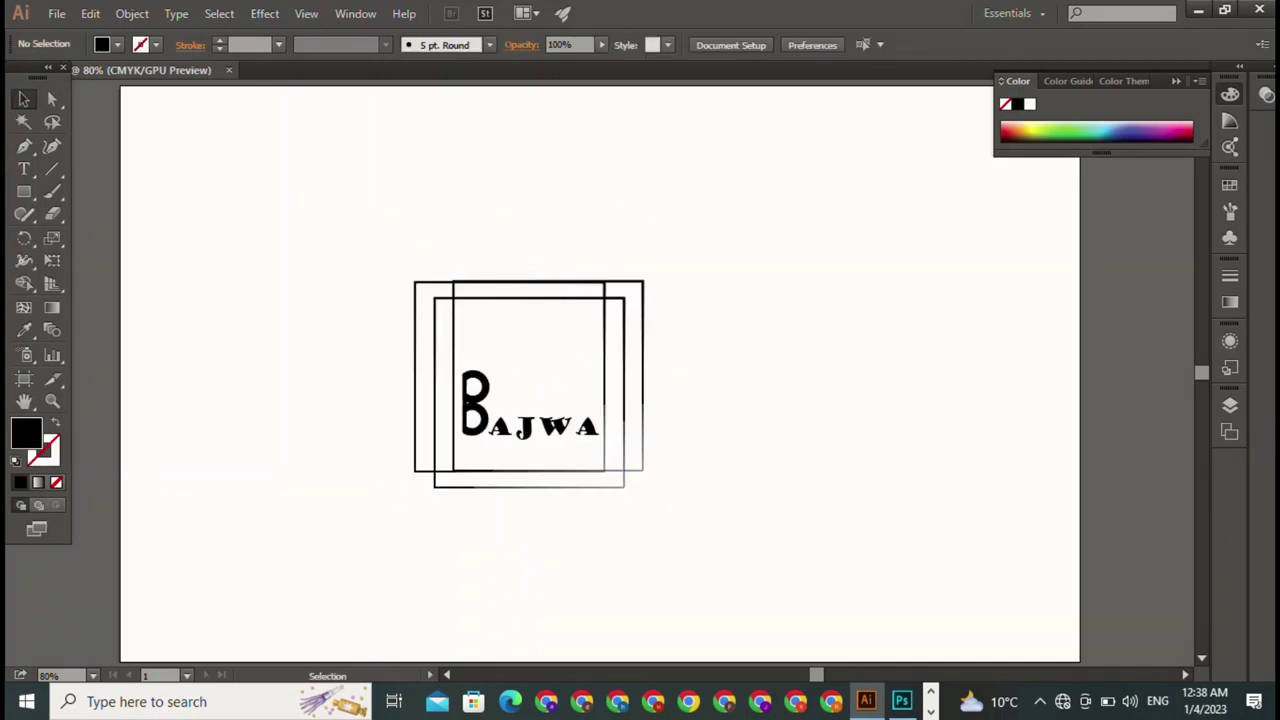
Enlarge the B upward, undoing part of the enlargement
click(474, 402)
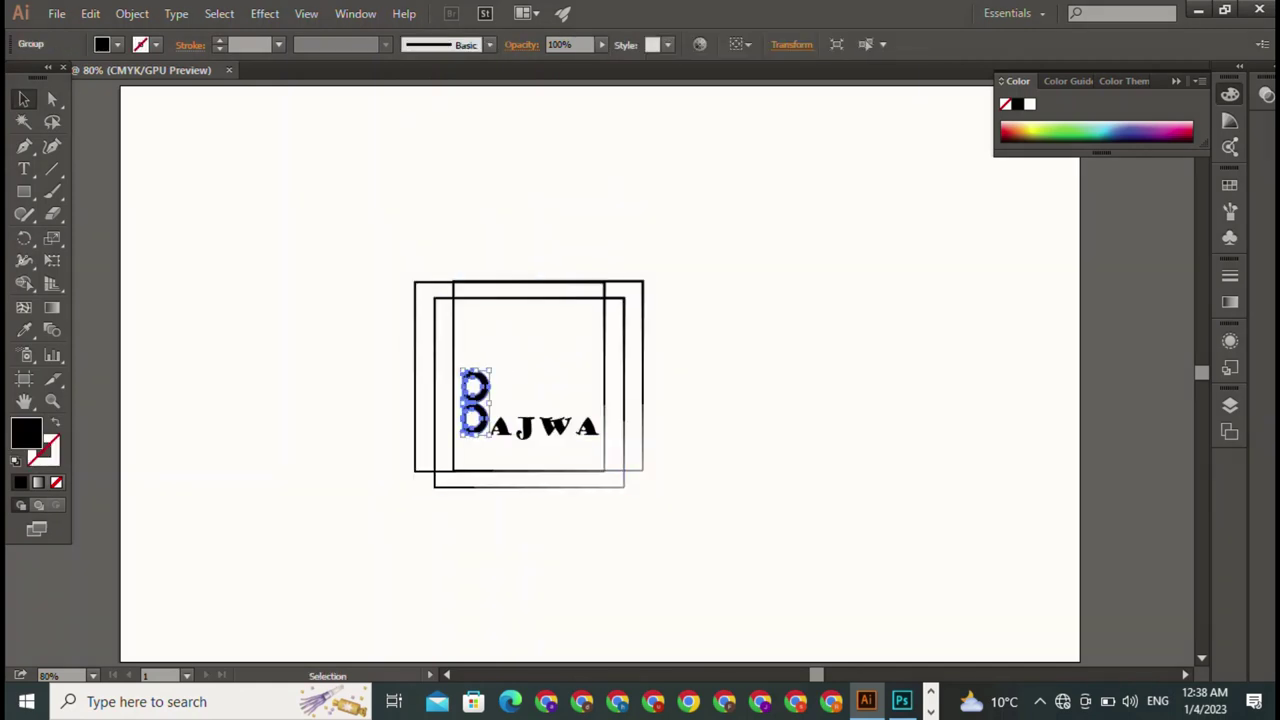
drag(490, 370, 510, 321)
key(ctrl+shift+a)
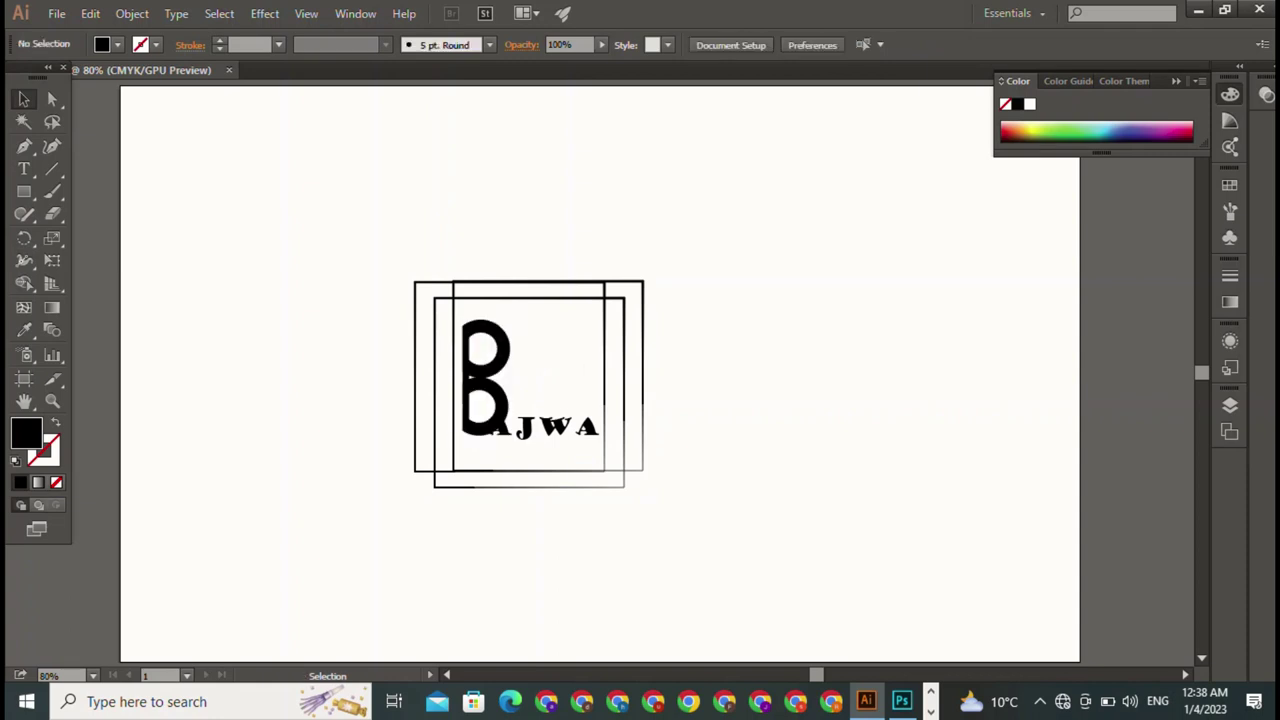
key(ctrl+z)
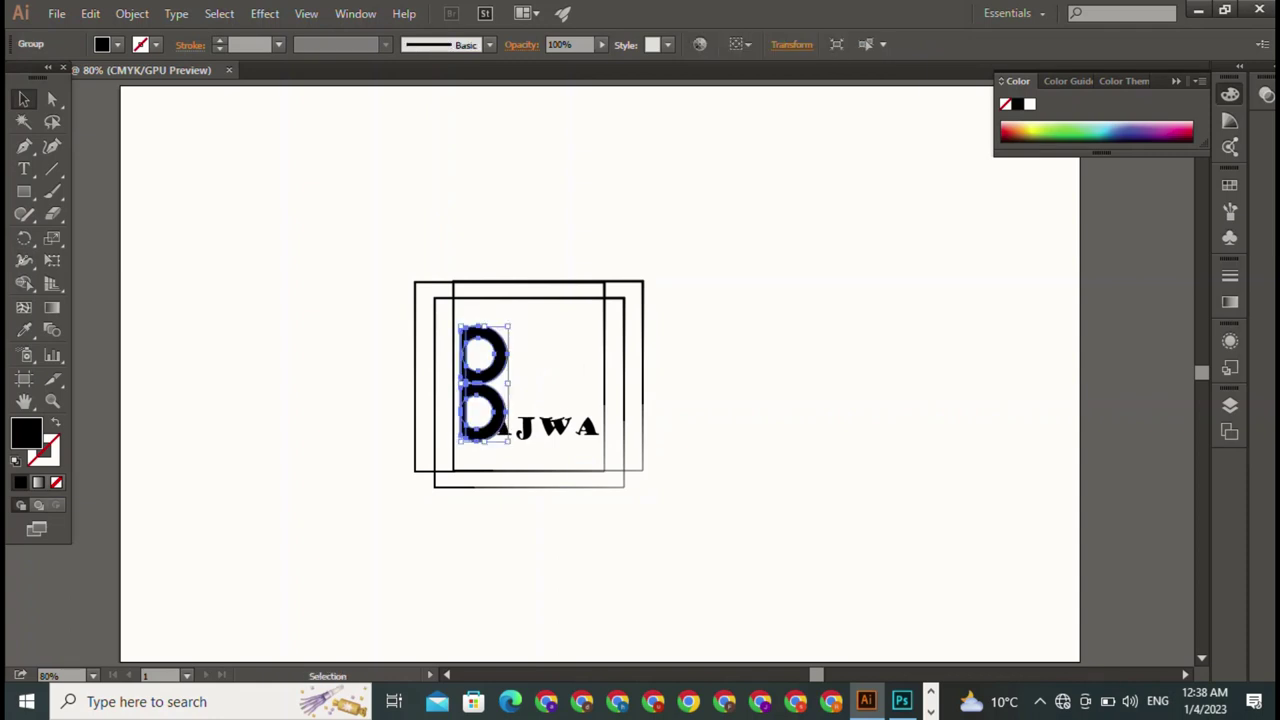
key(ctrl+z)
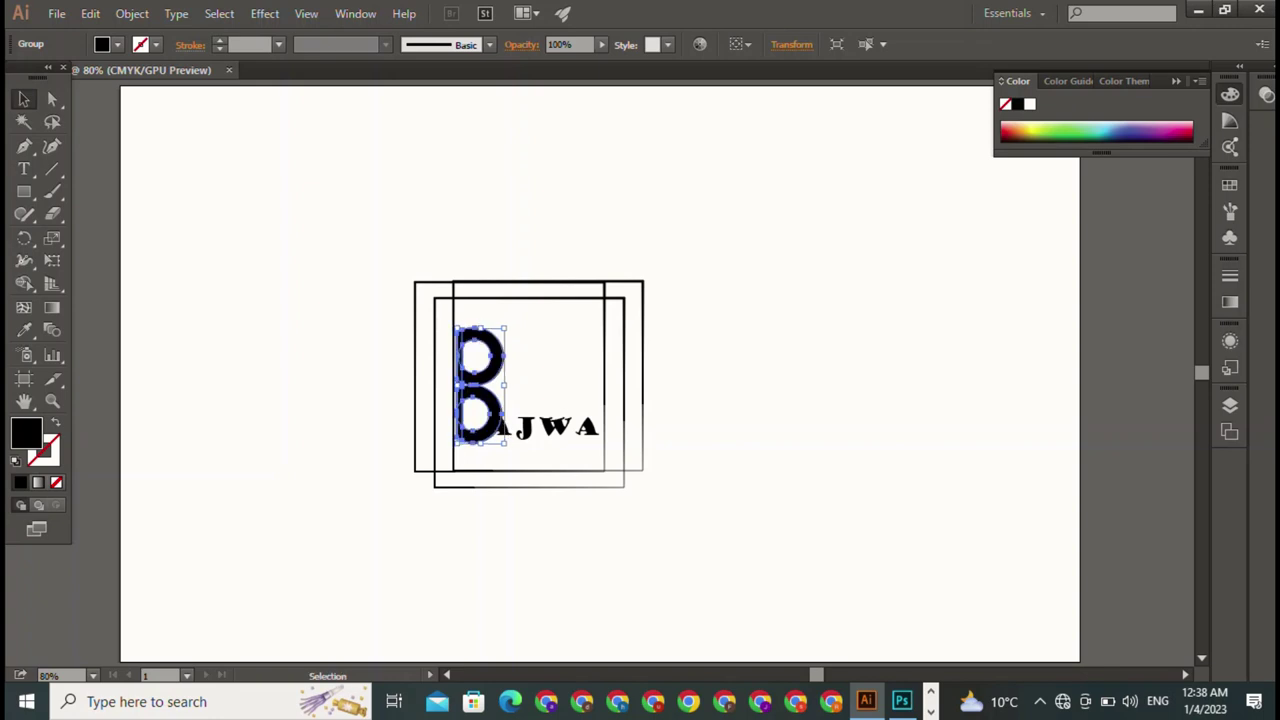
key(ctrl+shift+a)
Highlight the AJWA letters and reduce their font size to 21.44 pt
click(540, 428)
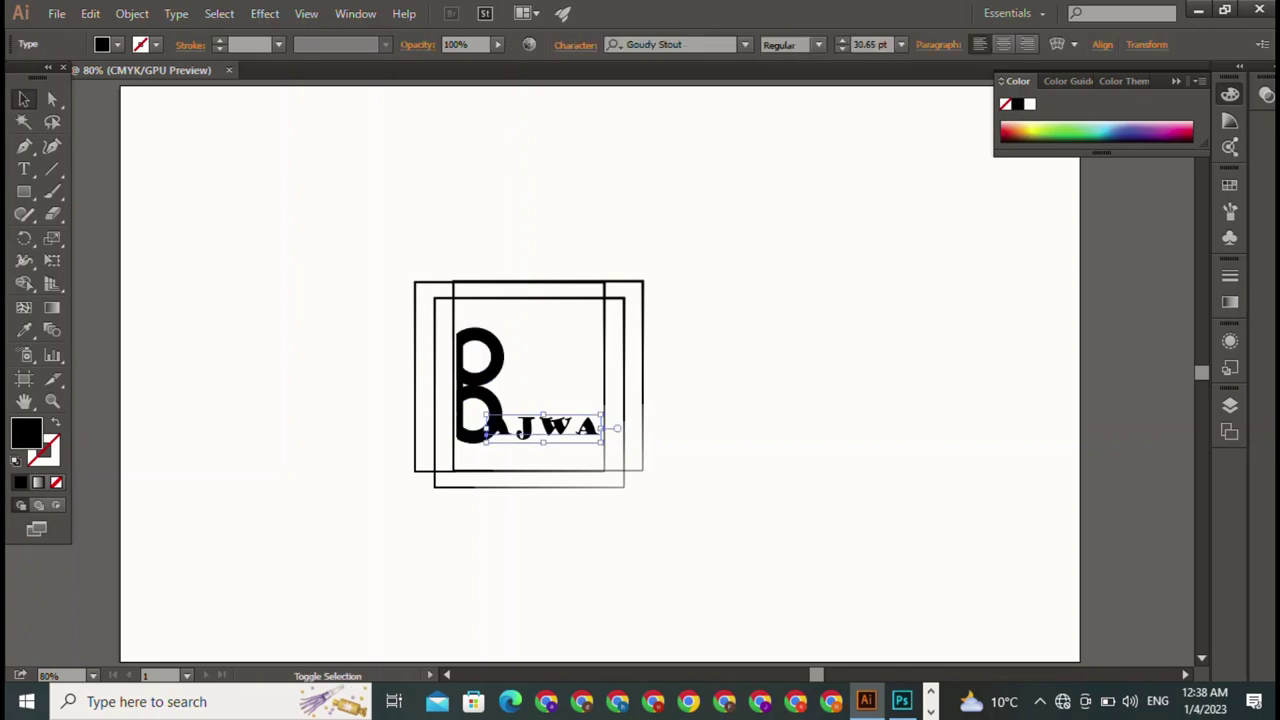
double_click(540, 428)
mouse_move(484, 430)
mouse_down()
mouse_move(586, 431)
mouse_move(562, 431)
mouse_up()
key(Escape)
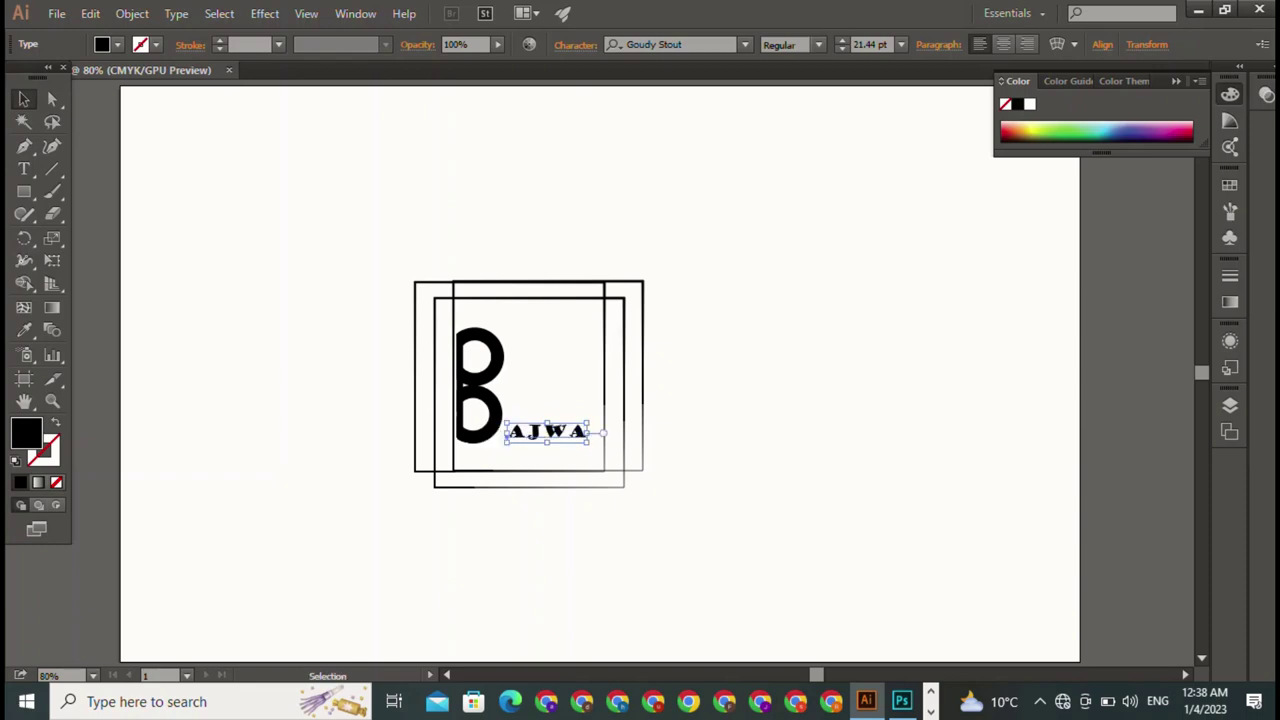